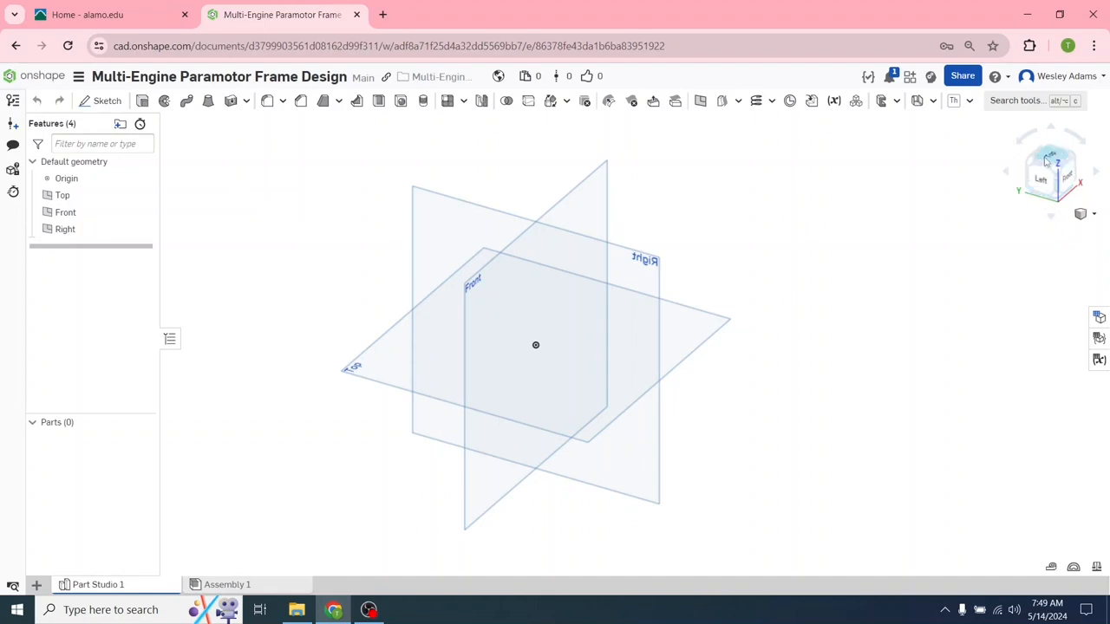
- Start a sketch on the Top plane and draw a circle about 0.8 in in diameter centred on the origin
{"action": "left_click", "coordinate": [1047, 160]}
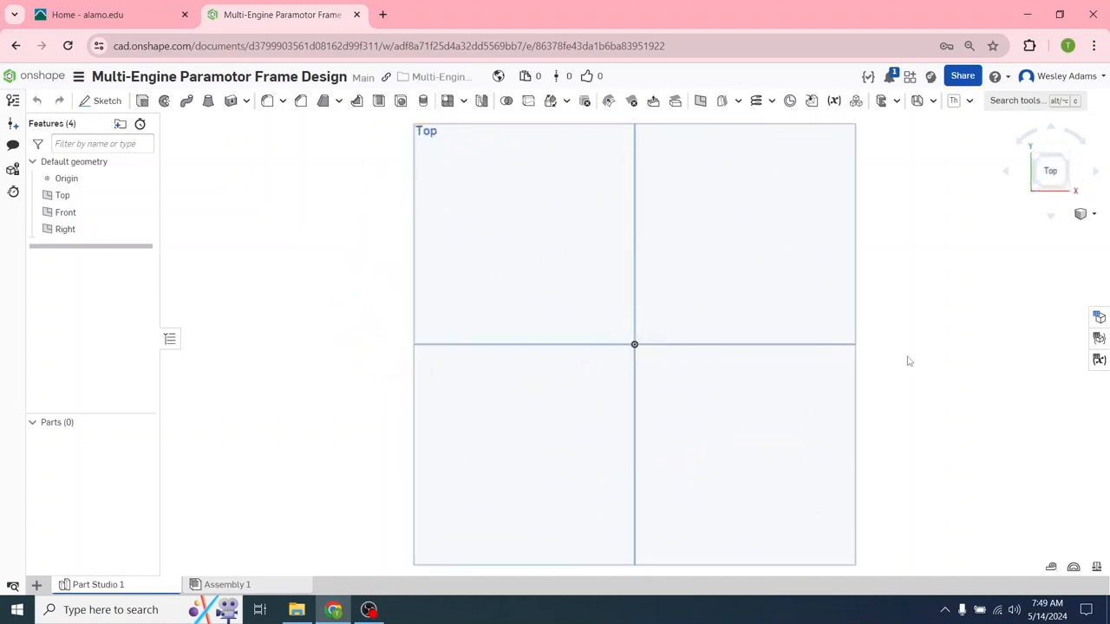
{"action": "scroll", "coordinate": [907, 359], "scroll_direction": "down", "scroll_amount": 3}
{"action": "middle_click_drag", "start_coordinate": [950, 363], "coordinate": [757, 362]}
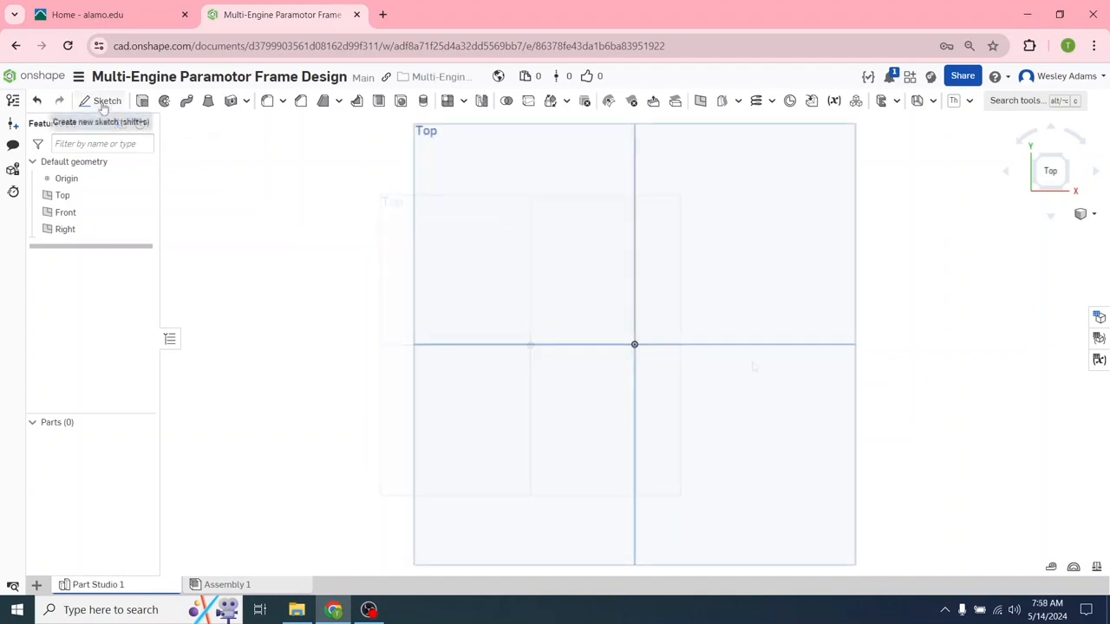
{"action": "left_click", "coordinate": [102, 103]}
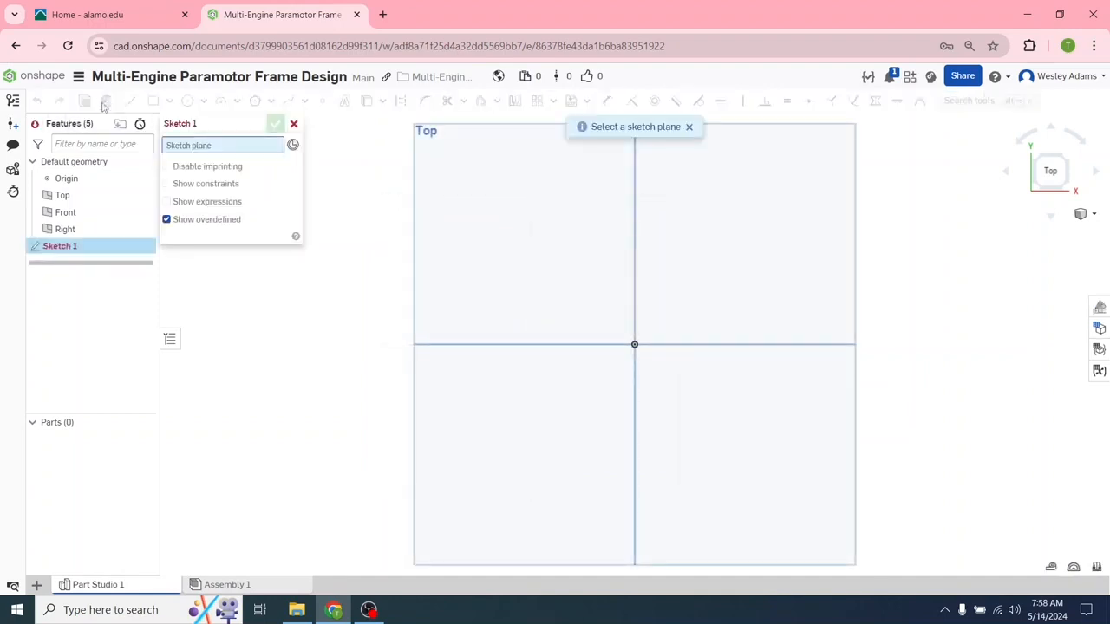
{"action": "left_click", "coordinate": [471, 203]}
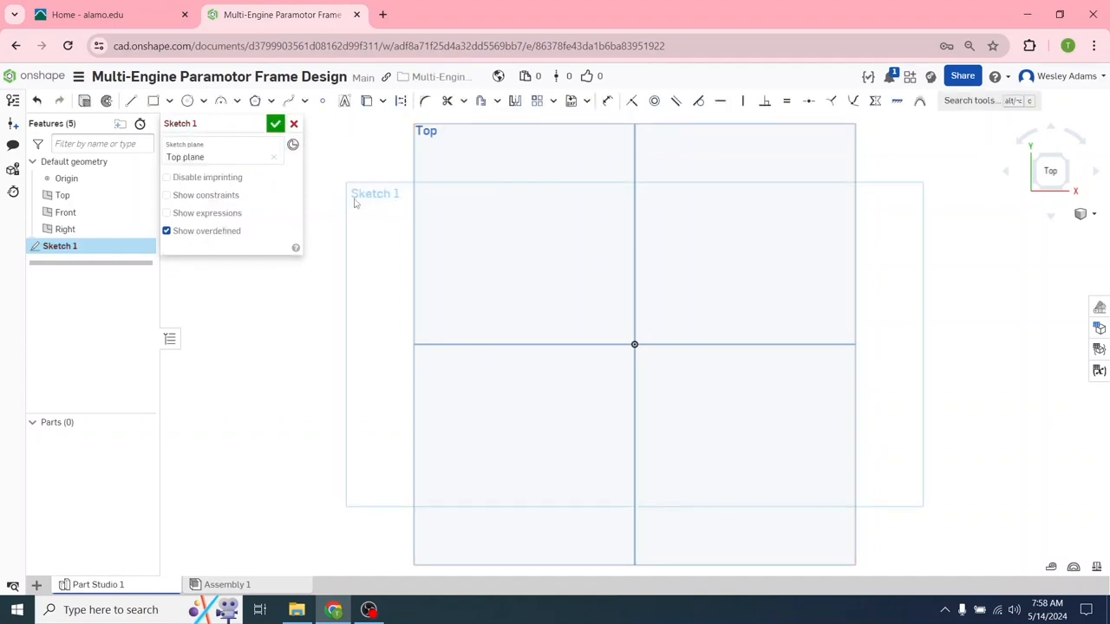
{"action": "left_click", "coordinate": [188, 102]}
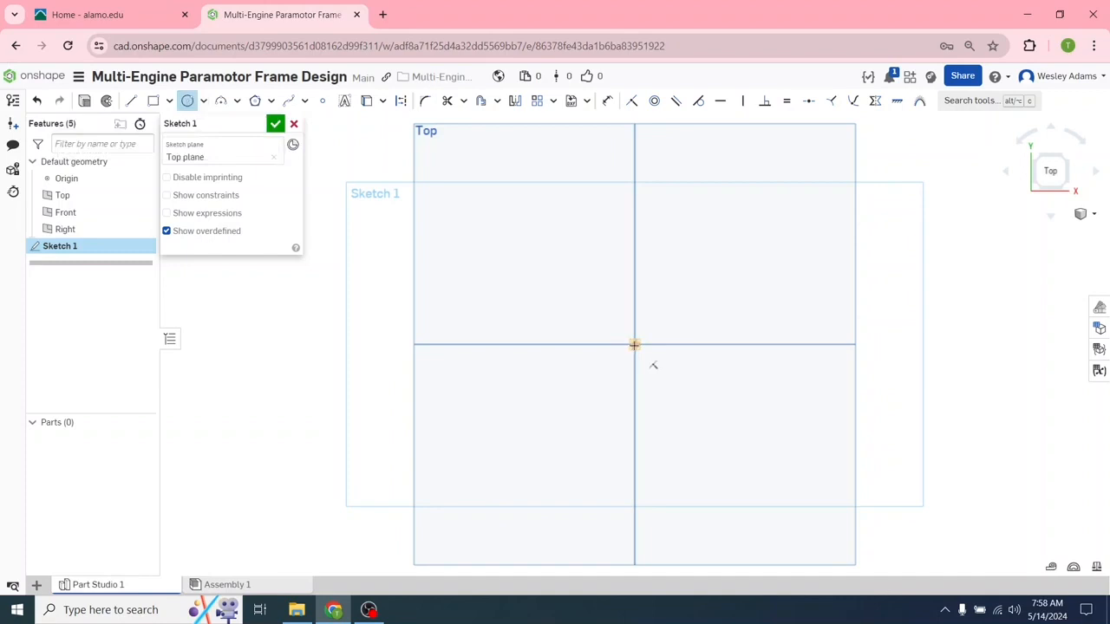
{"action": "left_click", "coordinate": [635, 344]}
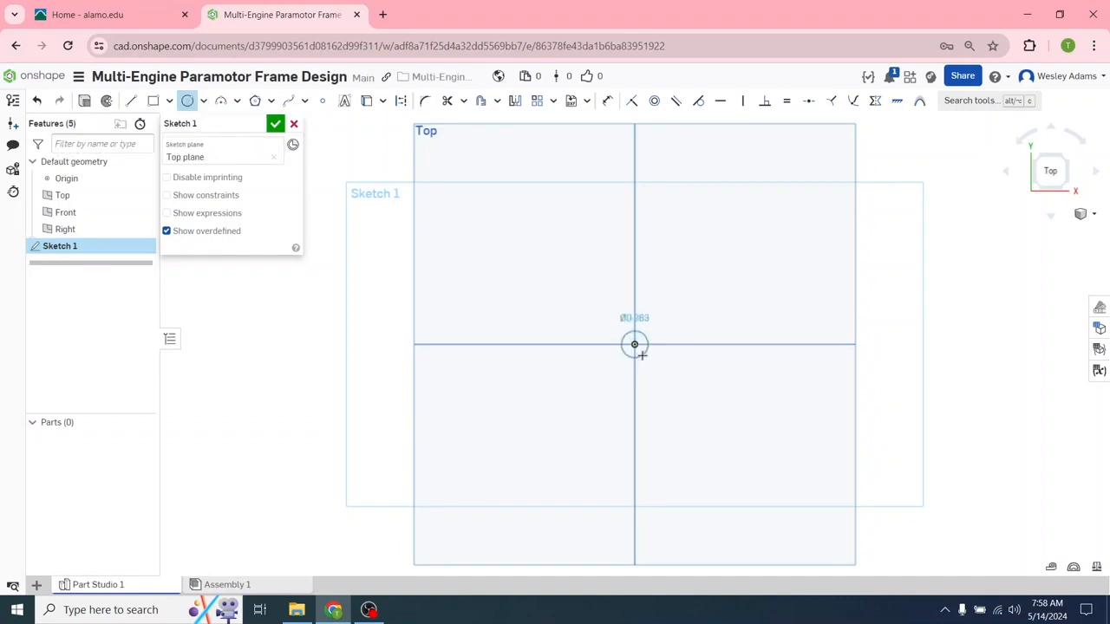
{"action": "left_click", "coordinate": [654, 367]}
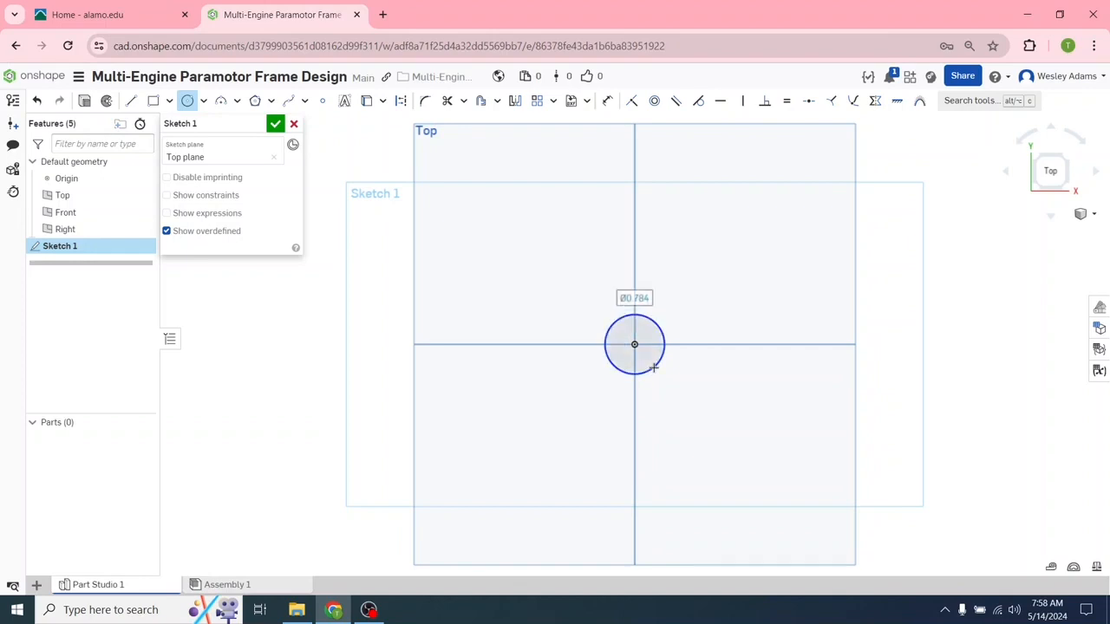
- Draw three additional circles of different sizes in a row above and to the right of the origin circle
{"action": "left_click", "coordinate": [704, 254]}
{"action": "left_click", "coordinate": [723, 261]}
{"action": "left_click", "coordinate": [785, 238]}
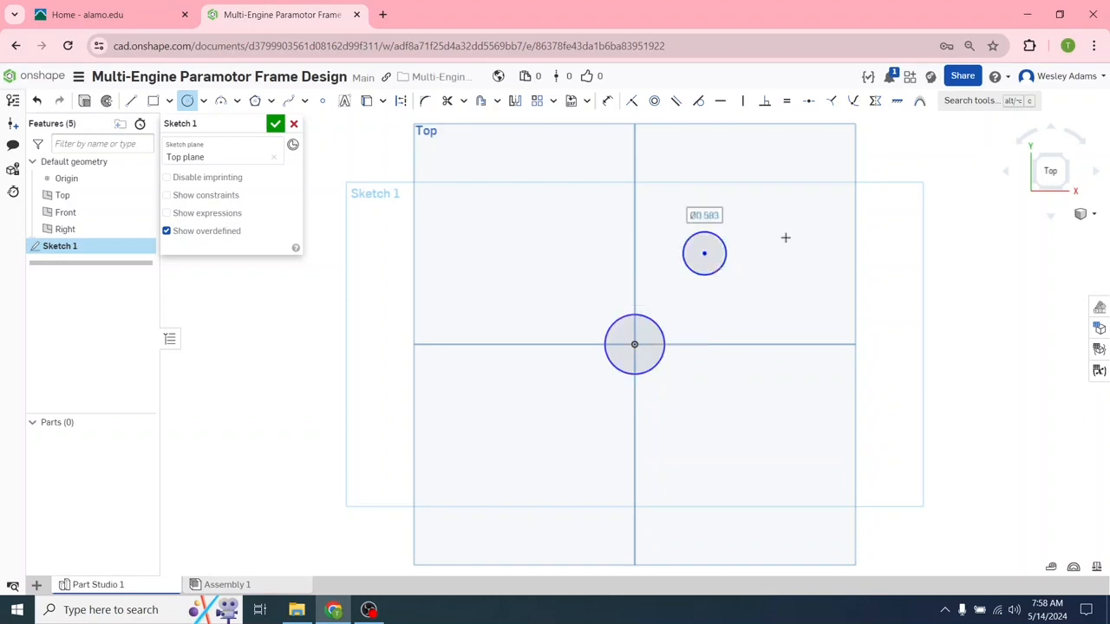
{"action": "left_click", "coordinate": [810, 262]}
{"action": "left_click", "coordinate": [856, 261]}
{"action": "left_click", "coordinate": [868, 262]}
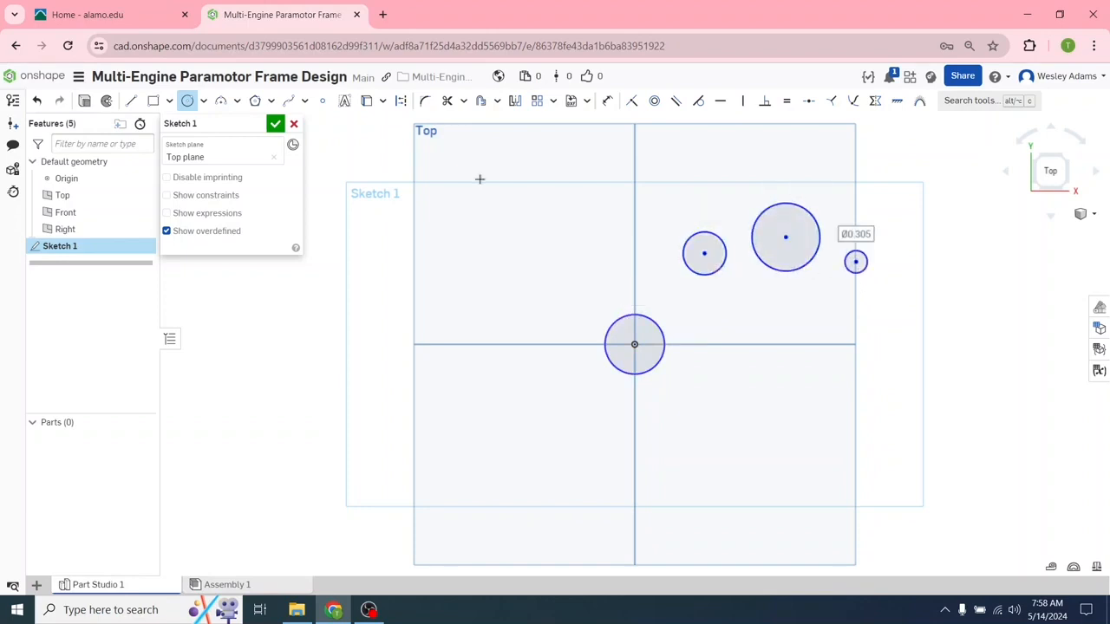
{"action": "key", "text": "Escape"}
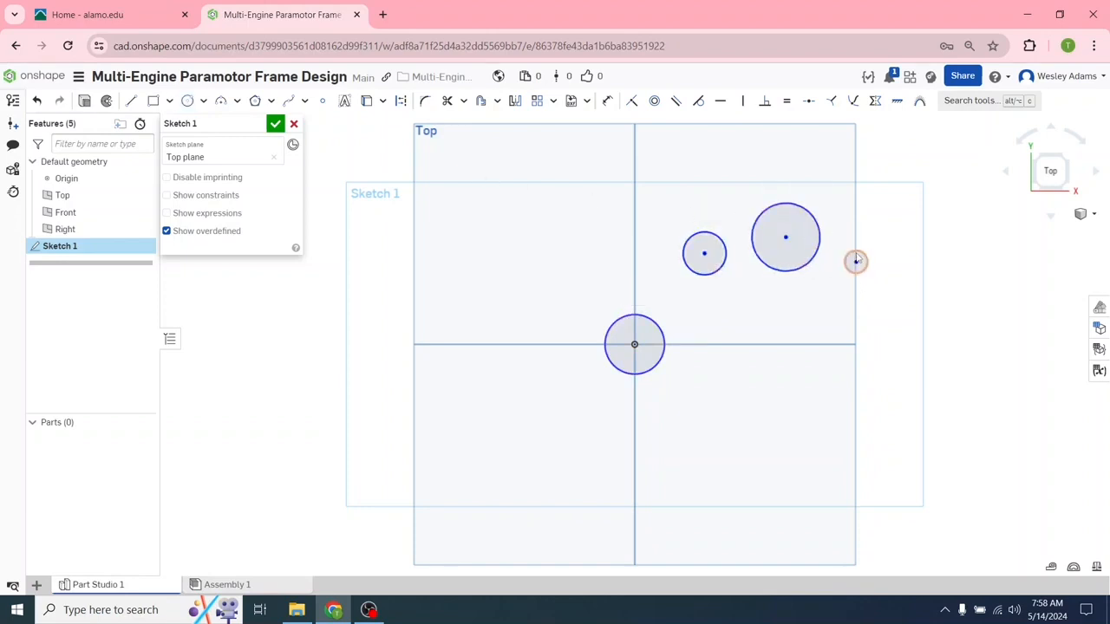
- Undo the three extra circles, keeping only the circle at the origin
{"action": "left_click", "coordinate": [36, 101]}
{"action": "left_click", "coordinate": [37, 101]}
{"action": "left_click", "coordinate": [36, 102]}
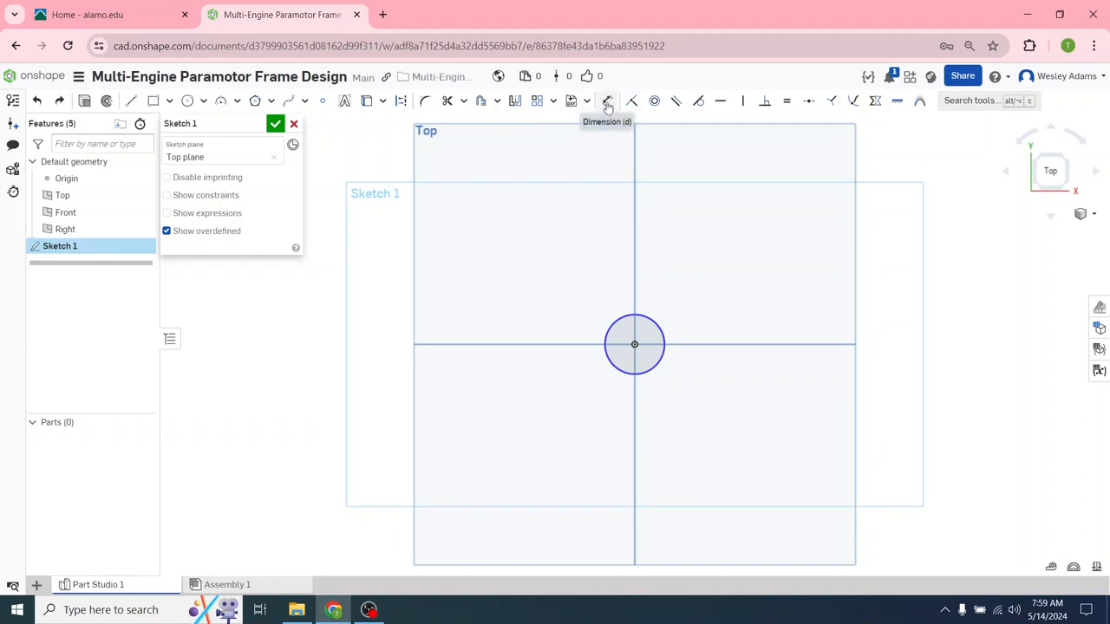
- Dimension the origin circle's diameter as 0.73 in and finish the sketch
{"action": "left_click", "coordinate": [607, 103]}
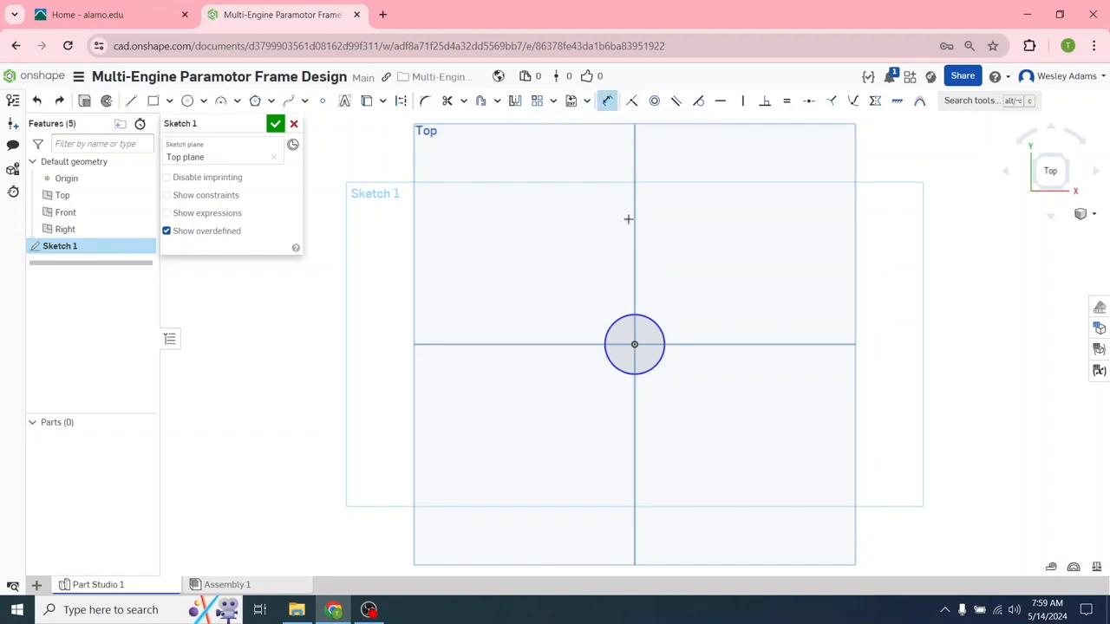
{"action": "left_click", "coordinate": [664, 332]}
{"action": "left_click", "coordinate": [735, 288]}
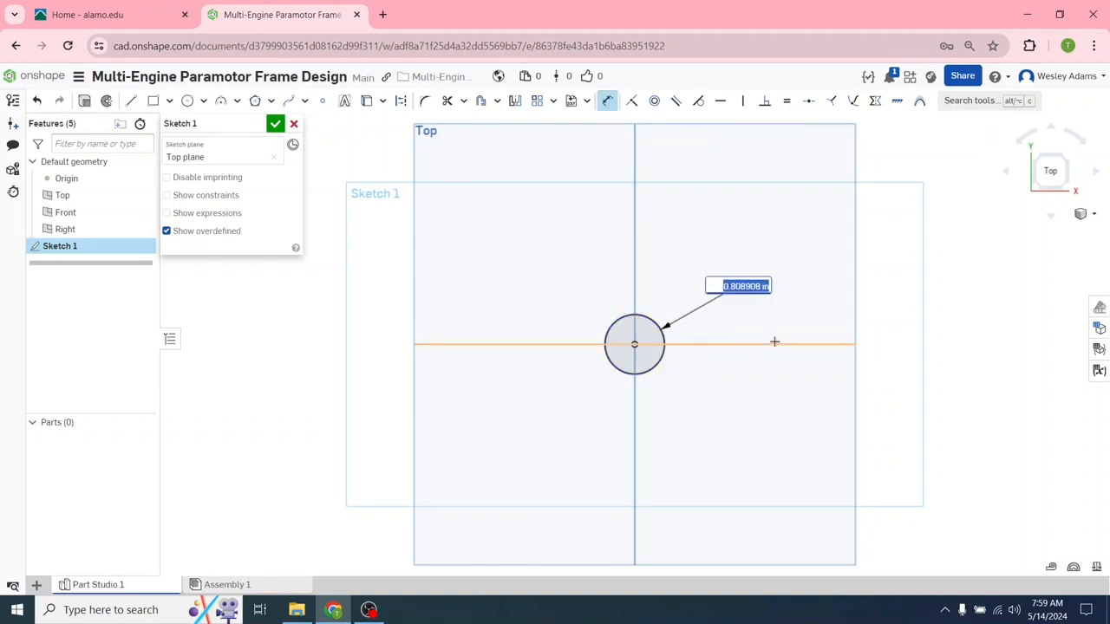
{"action": "key", "text": "BackSpace"}
{"action": "type", "text": "73"}
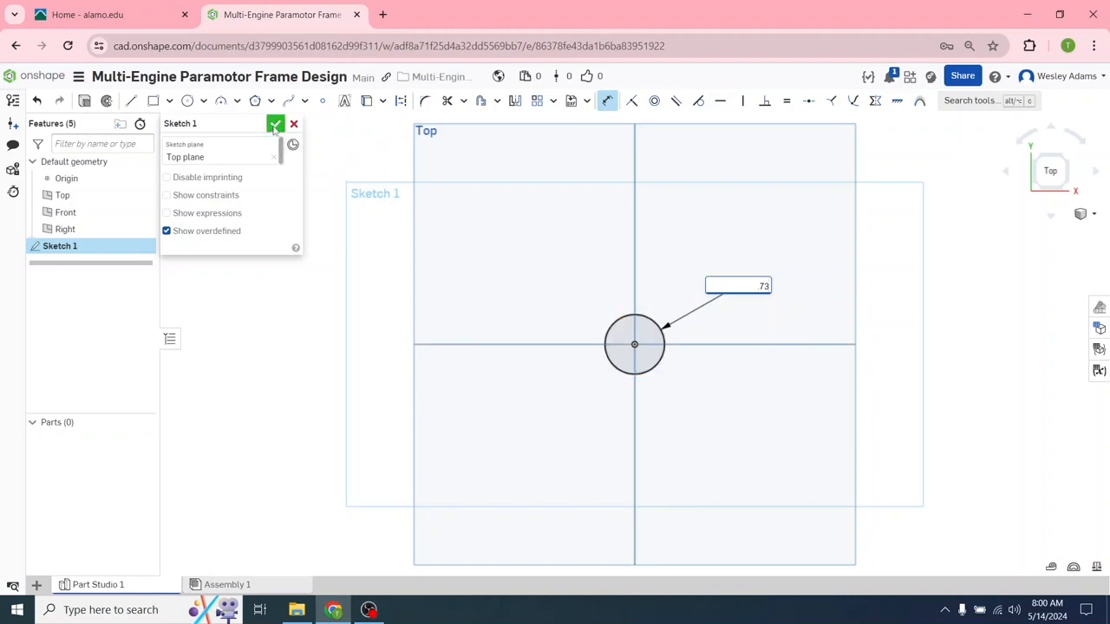
{"action": "left_click", "coordinate": [274, 129]}
{"action": "left_click", "coordinate": [275, 128]}
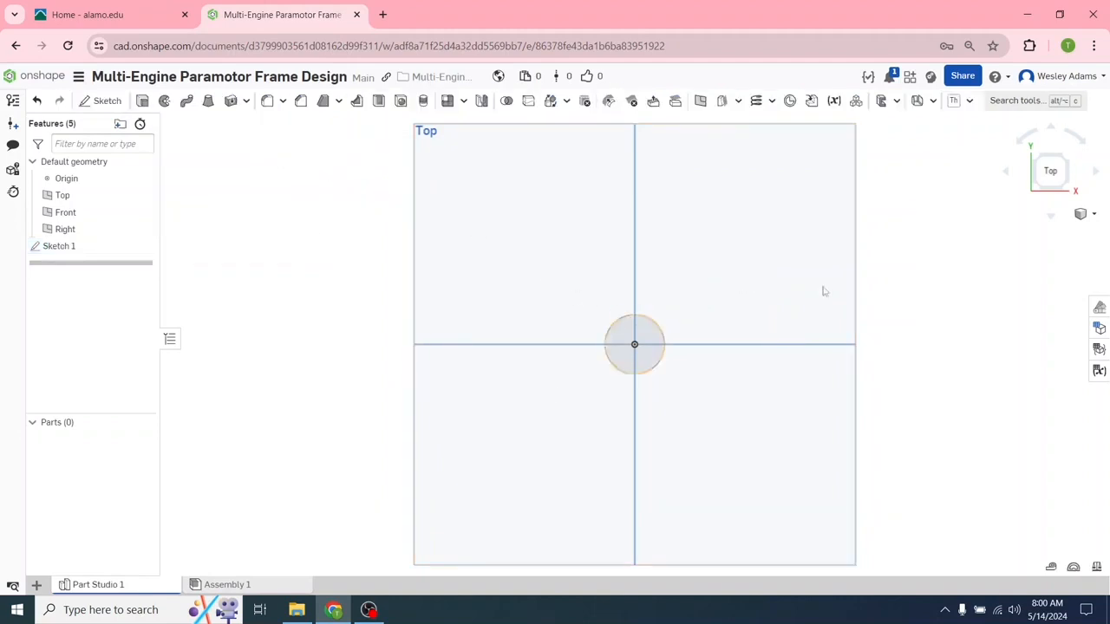
- Start a sketch on the Front plane and draw a vertical line about 9.6 in long upward from the origin
{"action": "left_click", "coordinate": [1037, 159]}
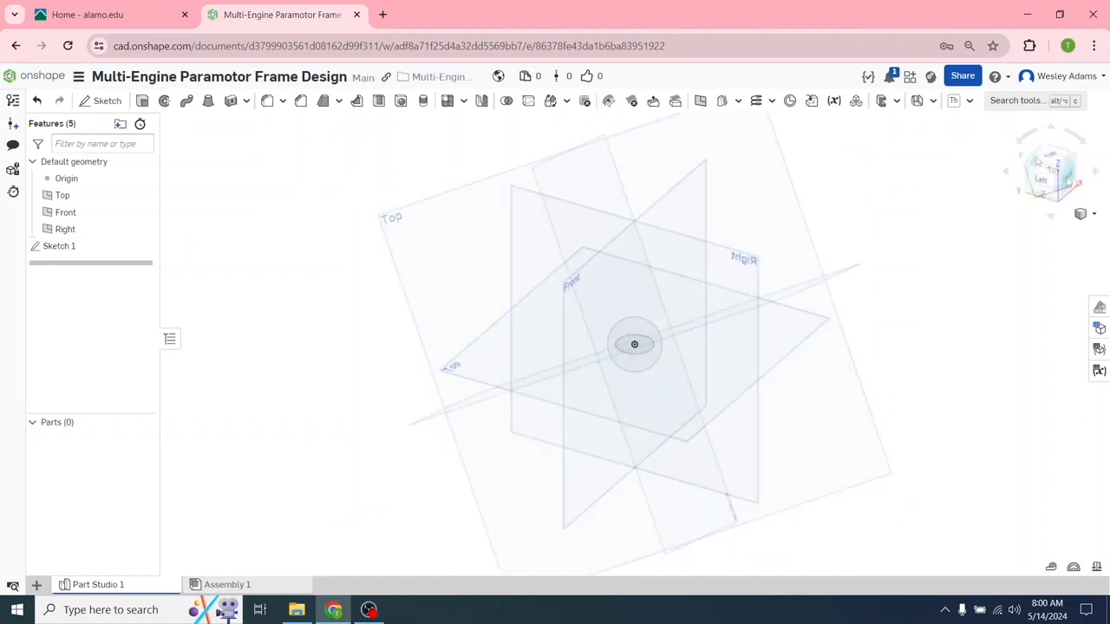
{"action": "left_click", "coordinate": [1042, 168]}
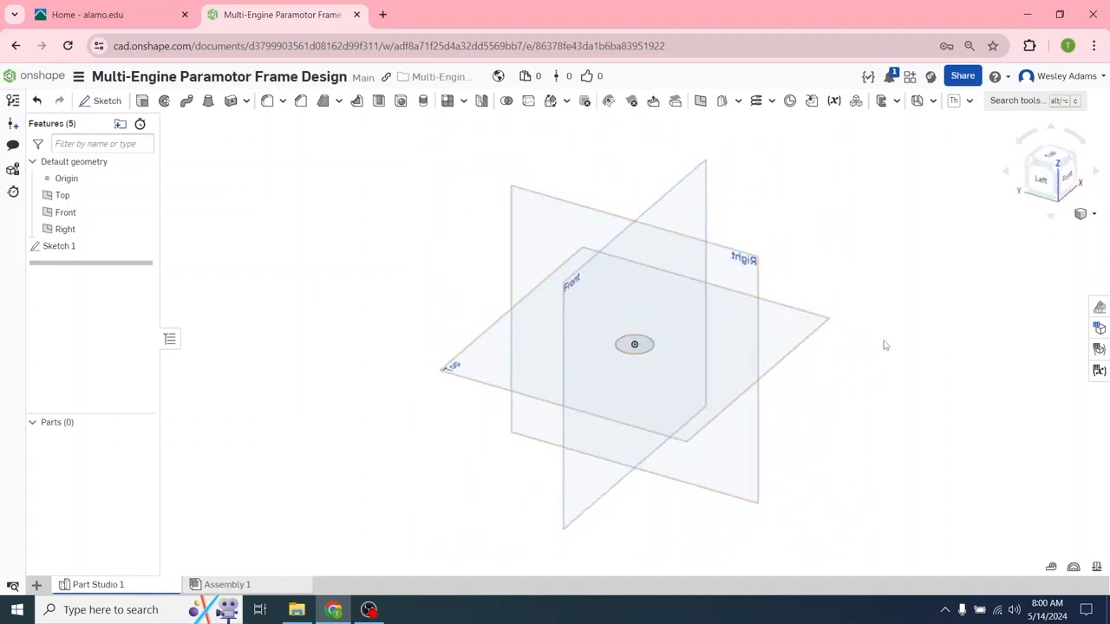
{"action": "middle_click_drag", "start_coordinate": [882, 344], "coordinate": [798, 421]}
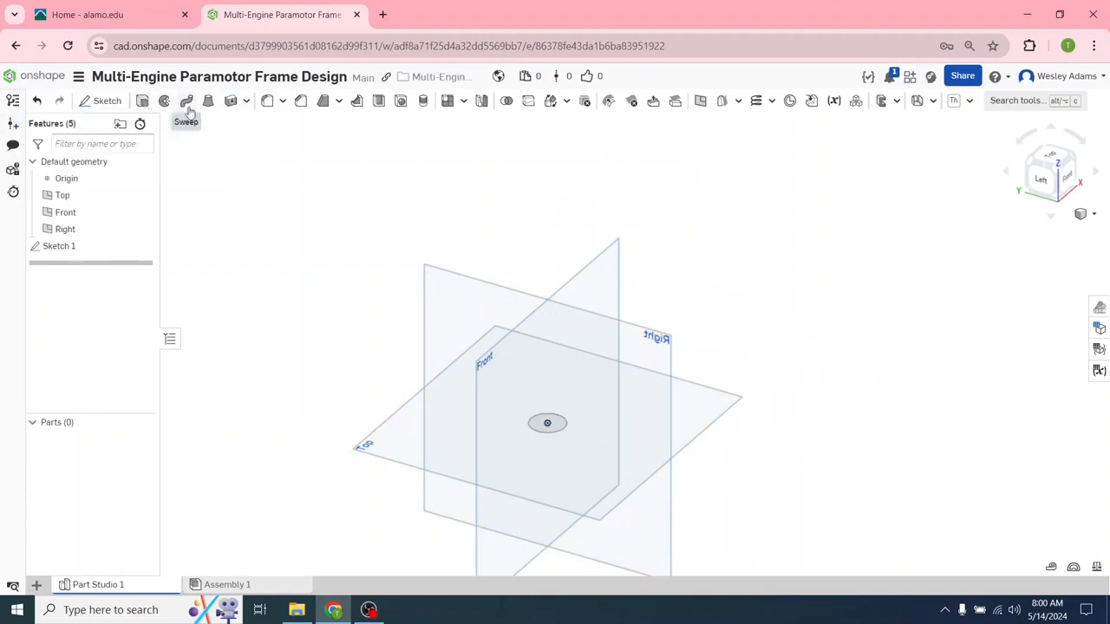
{"action": "left_click", "coordinate": [1068, 179]}
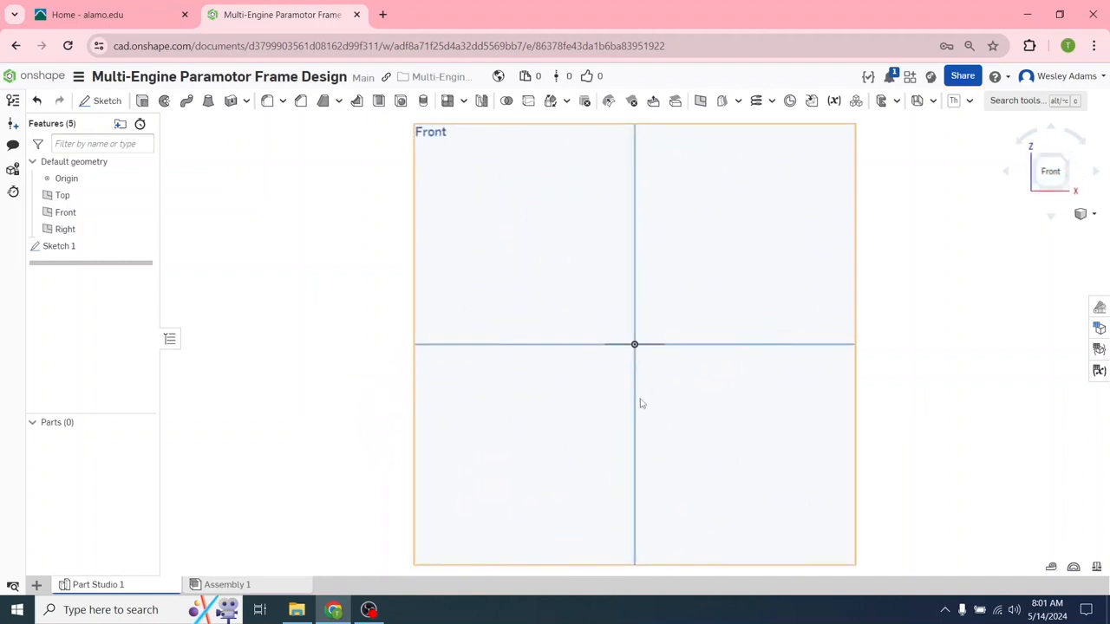
{"action": "scroll", "coordinate": [641, 403], "scroll_direction": "down", "scroll_amount": 5}
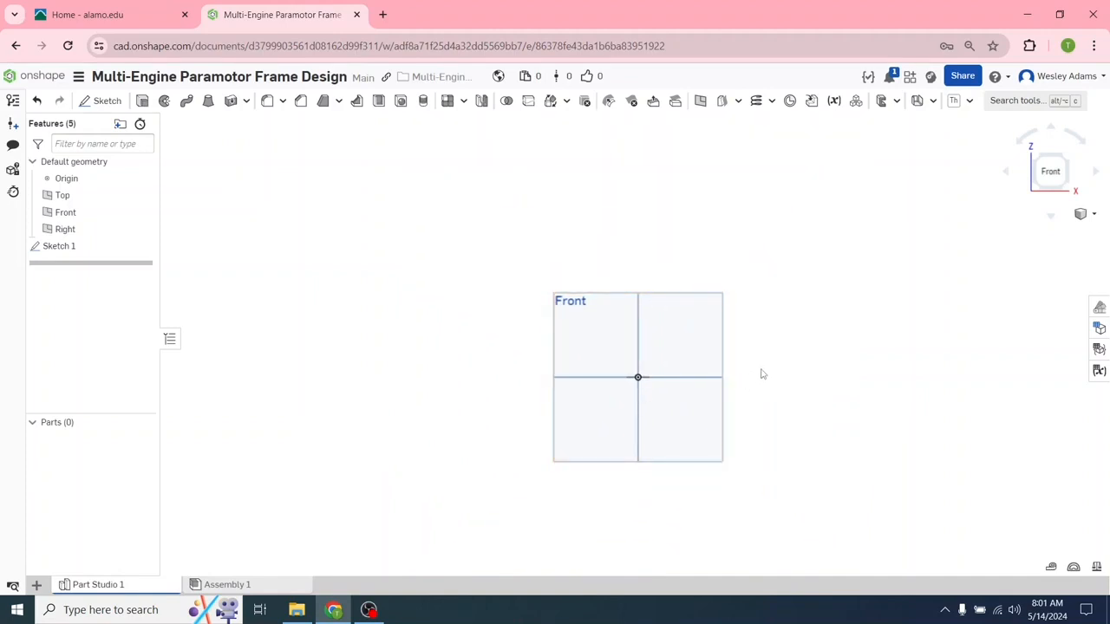
{"action": "middle_click_drag", "start_coordinate": [760, 374], "coordinate": [673, 479]}
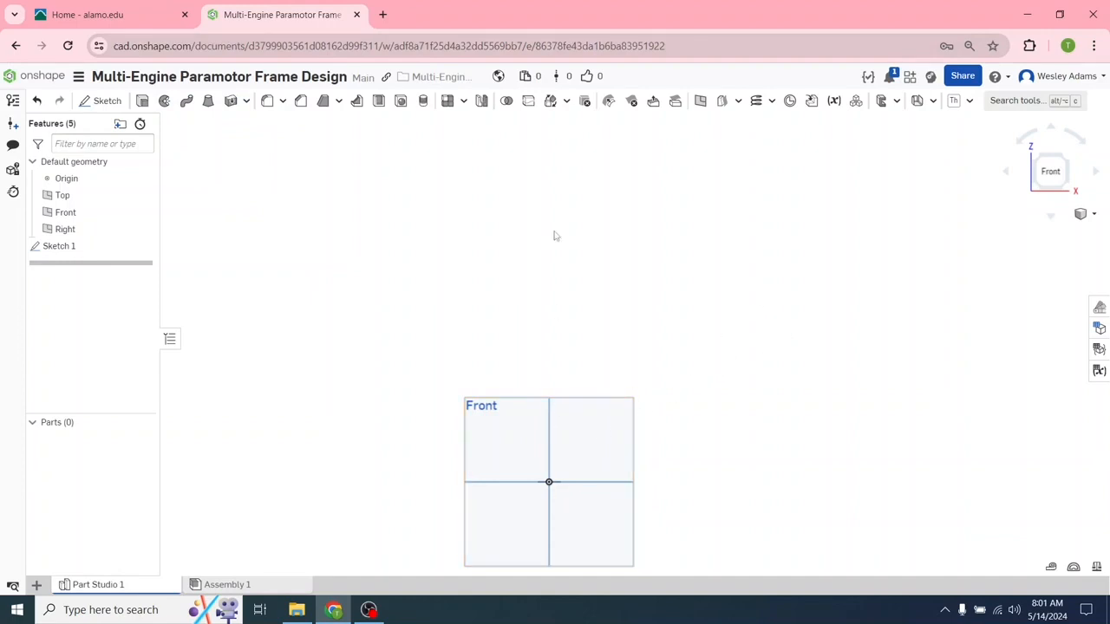
{"action": "left_click", "coordinate": [99, 102]}
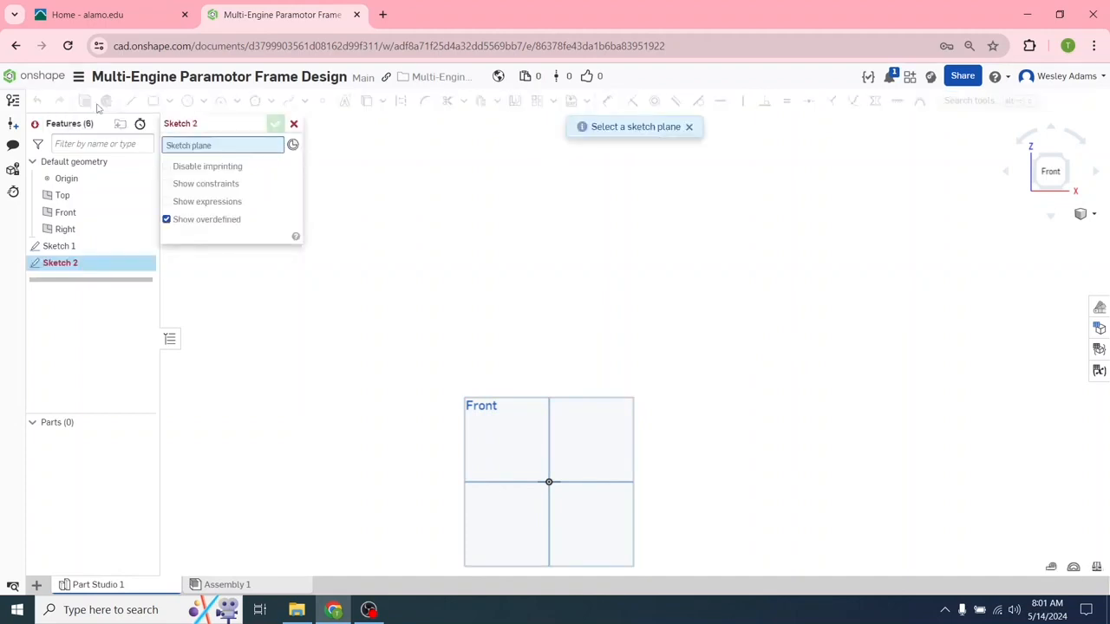
{"action": "left_click", "coordinate": [509, 405]}
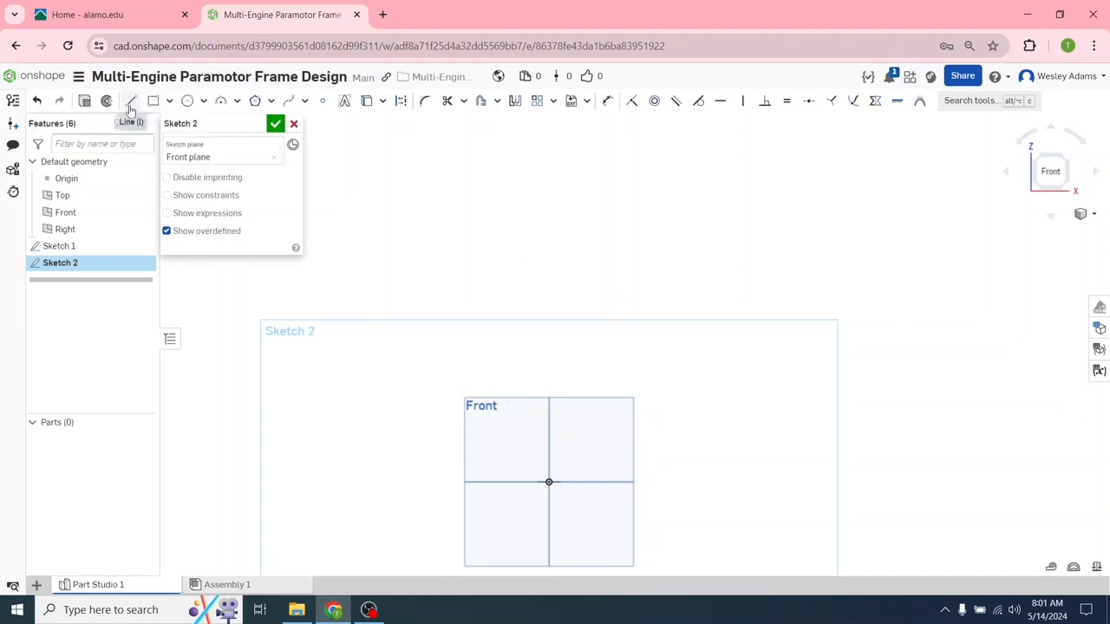
{"action": "left_click", "coordinate": [130, 104]}
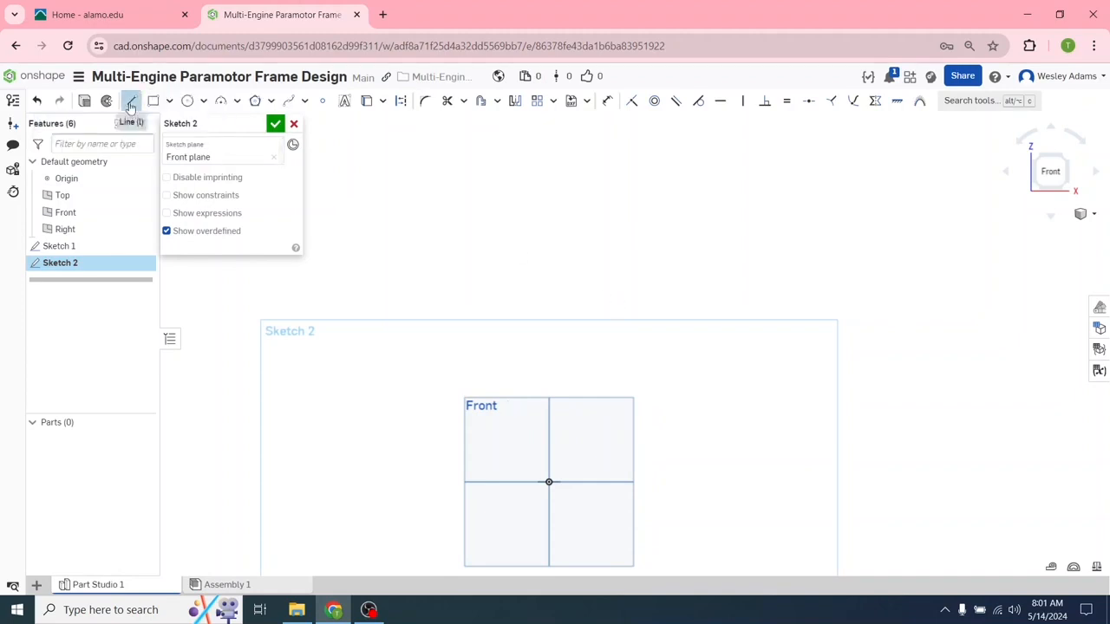
{"action": "left_click", "coordinate": [550, 482]}
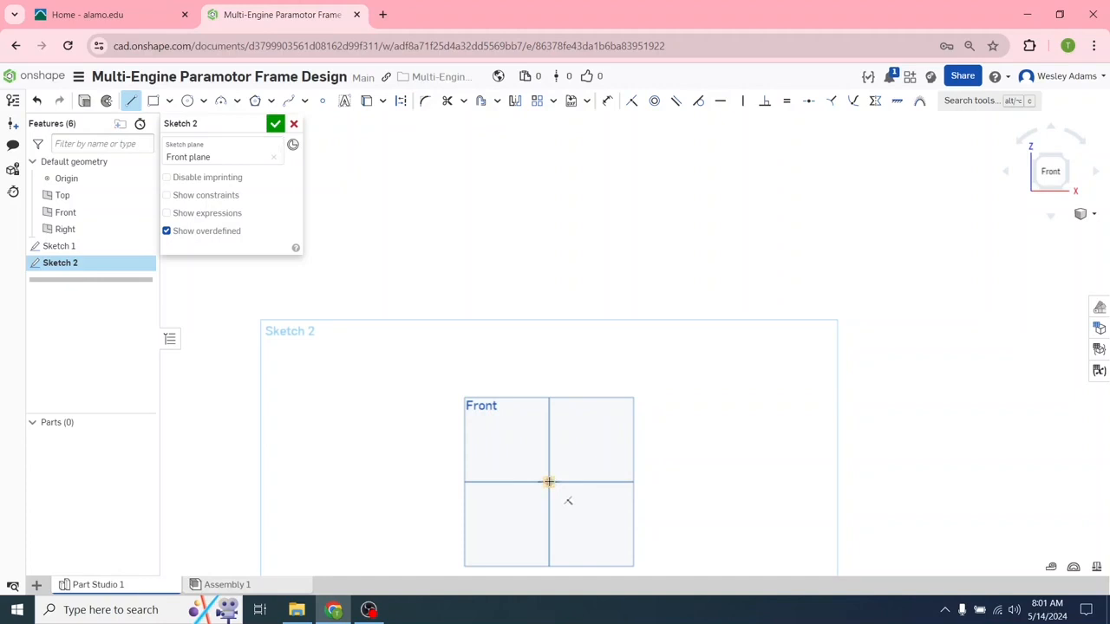
{"action": "left_click", "coordinate": [548, 213]}
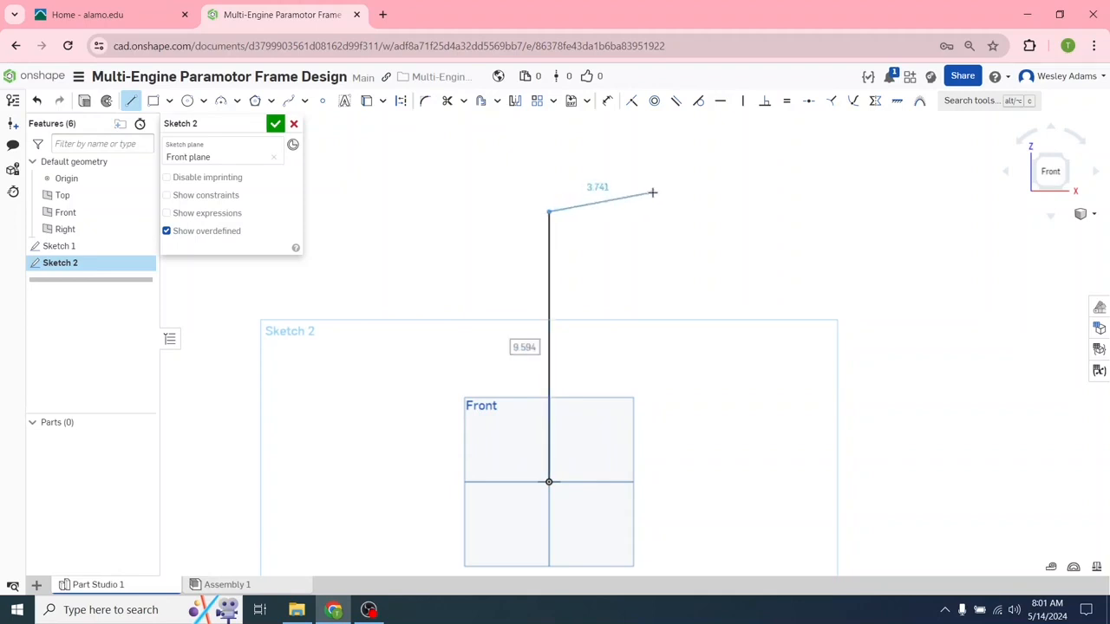
{"action": "key", "text": "Escape"}
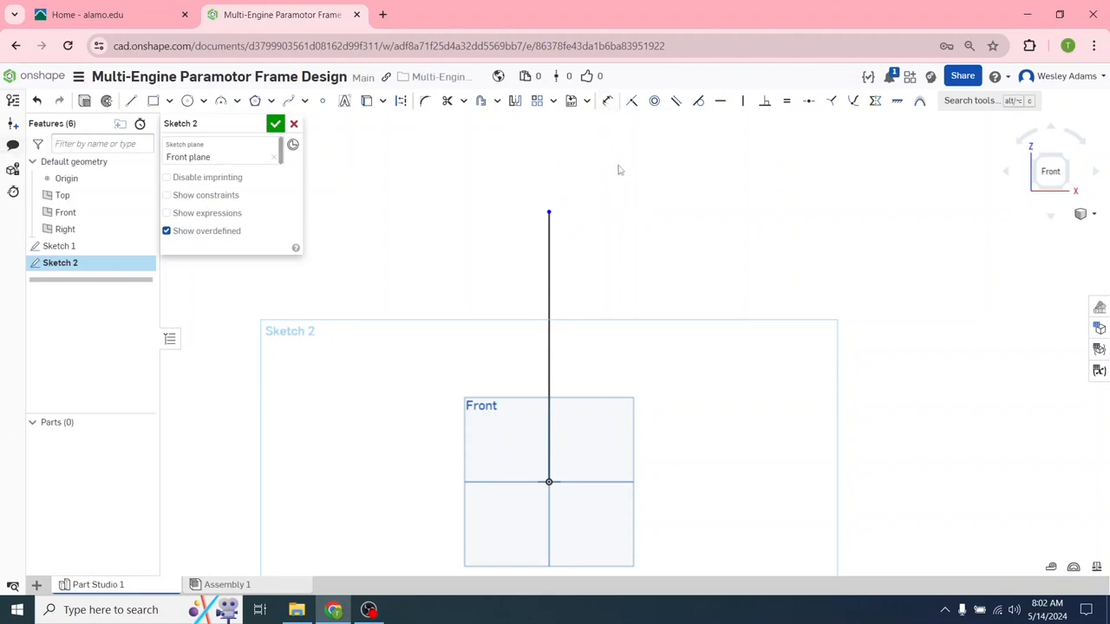
- Dimension the vertical line's length as 31.5 in and finish the sketch
{"action": "left_click", "coordinate": [607, 102]}
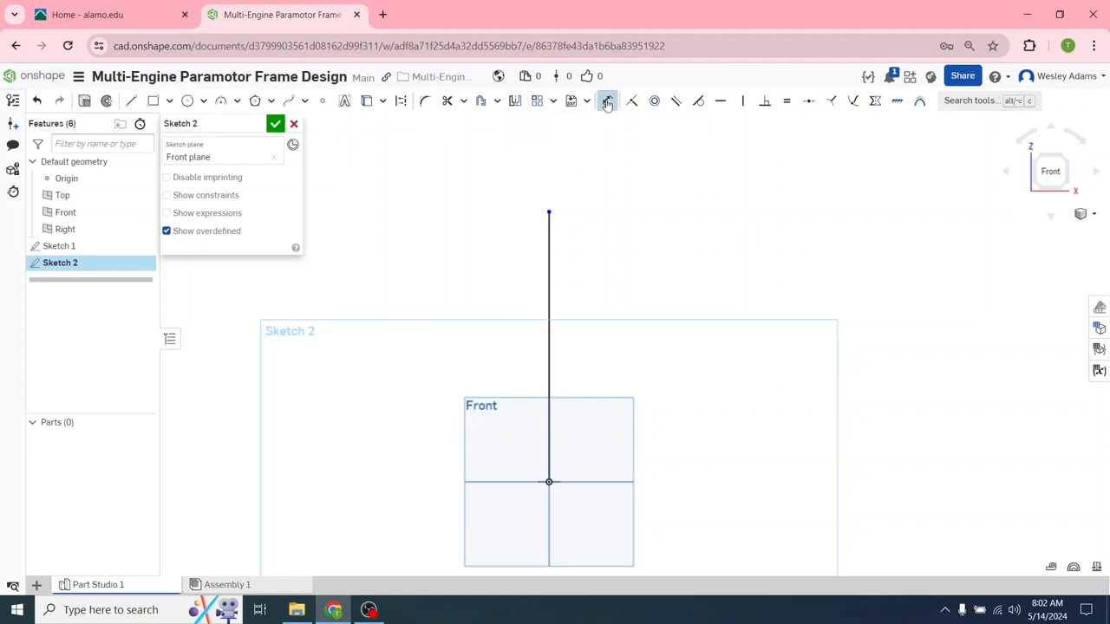
{"action": "left_click", "coordinate": [550, 351]}
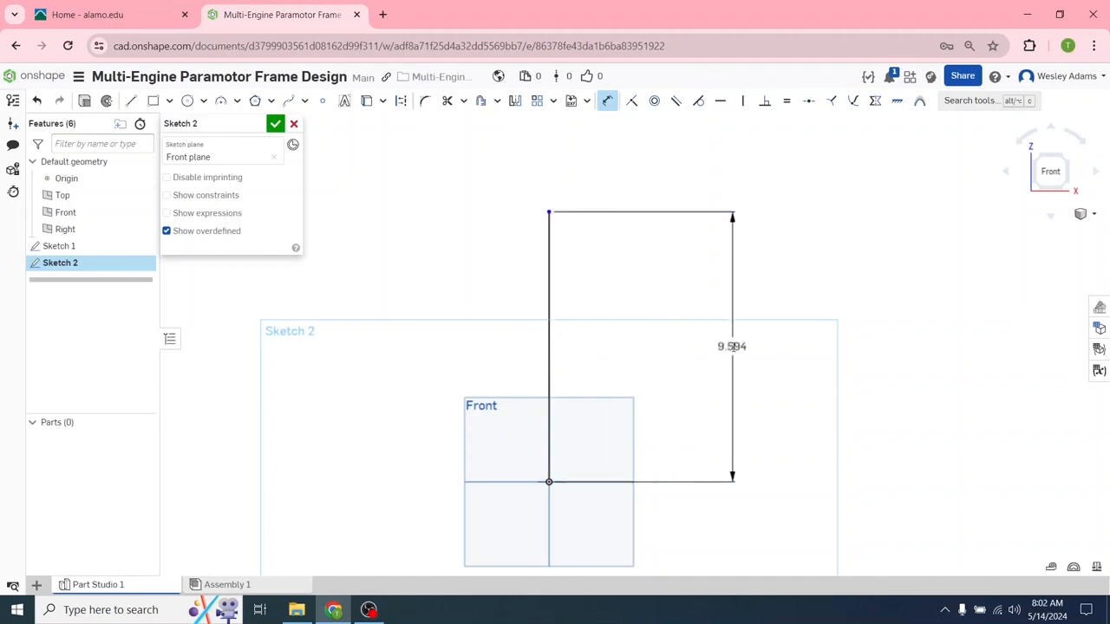
{"action": "left_click", "coordinate": [732, 346]}
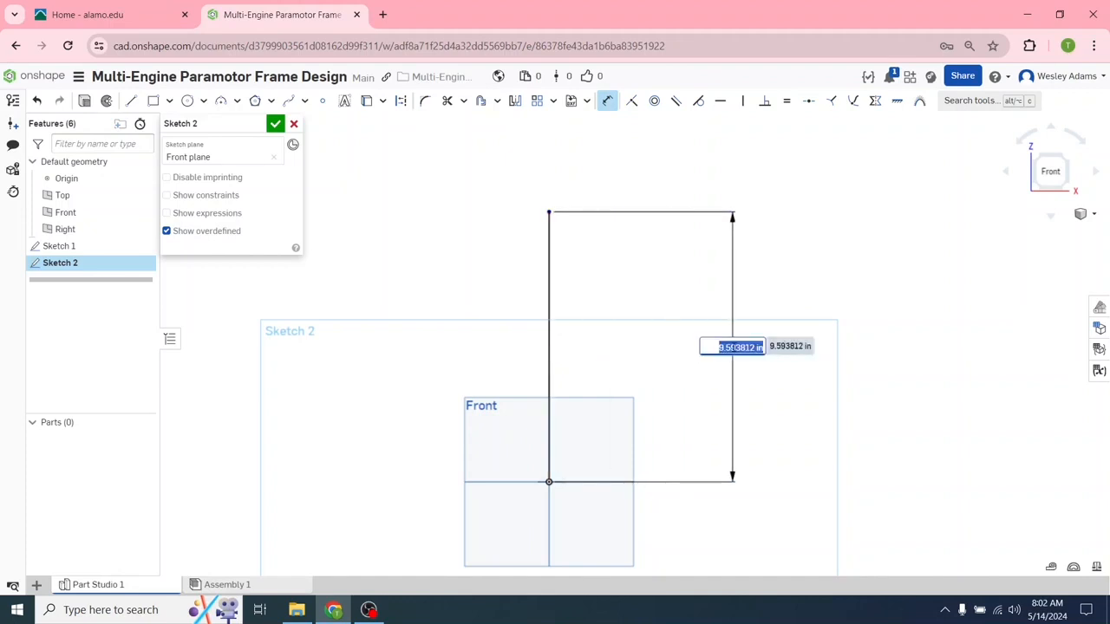
{"action": "type", "text": "31.5"}
{"action": "key", "text": "Return"}
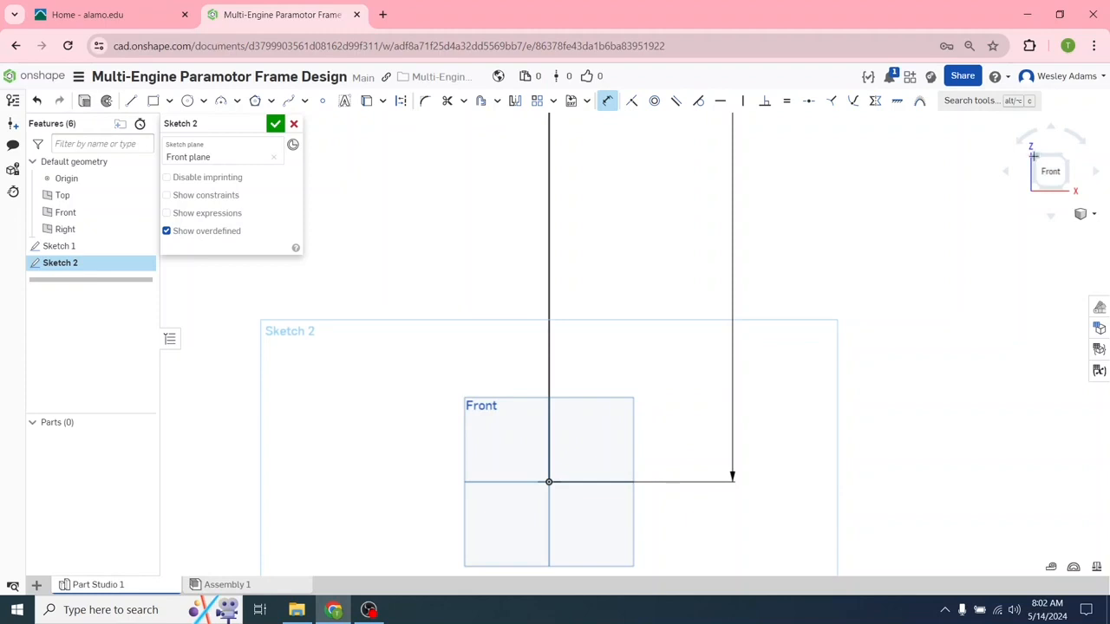
{"action": "left_click", "coordinate": [1032, 159]}
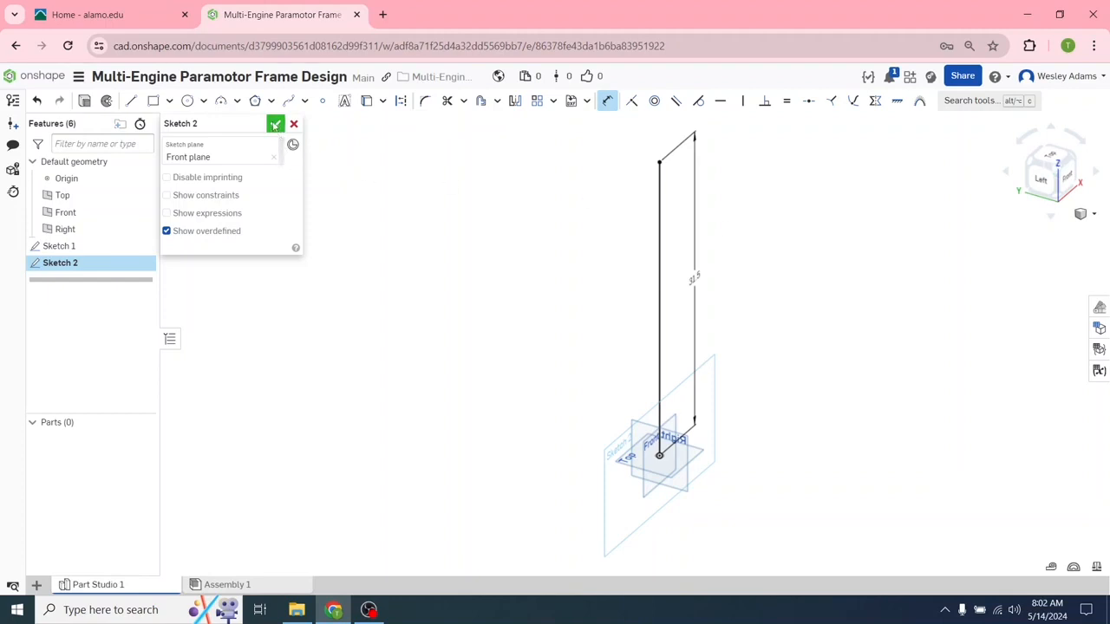
{"action": "left_click", "coordinate": [274, 125]}
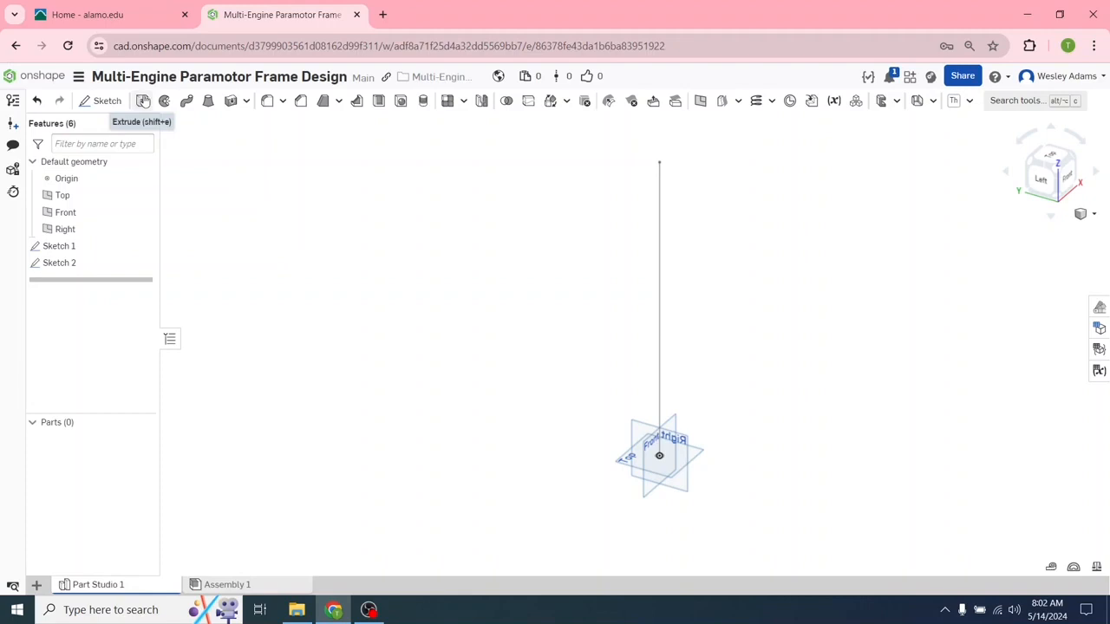
- Sweep the circle at the origin along the vertical line as a new solid tube
{"action": "left_click", "coordinate": [190, 103]}
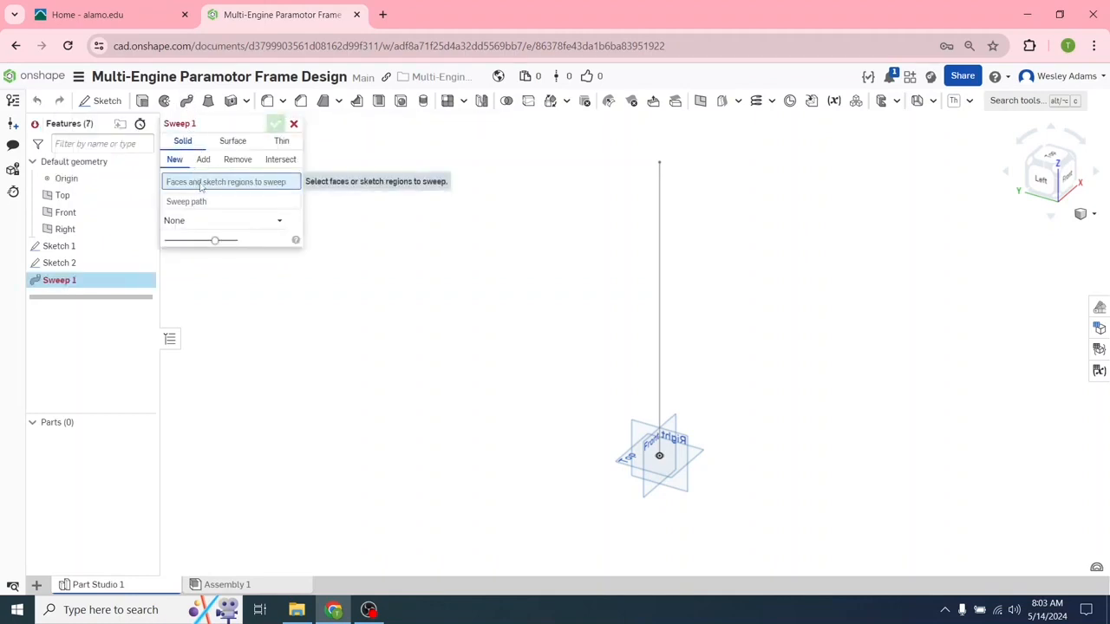
{"action": "scroll", "coordinate": [819, 401], "scroll_direction": "up", "scroll_amount": 3}
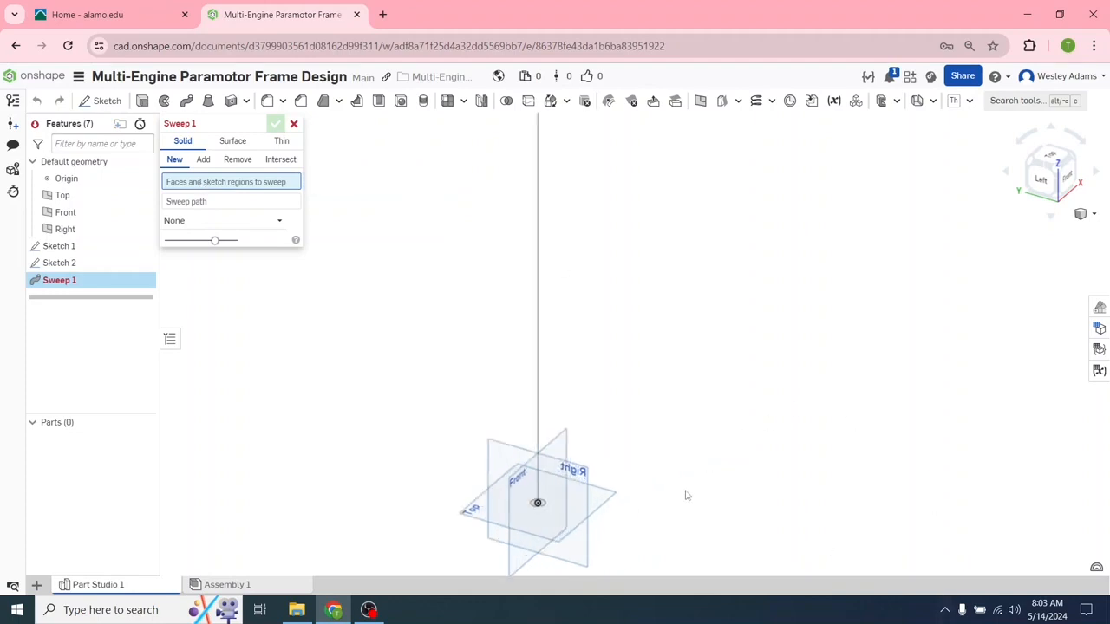
{"action": "left_click", "coordinate": [544, 505]}
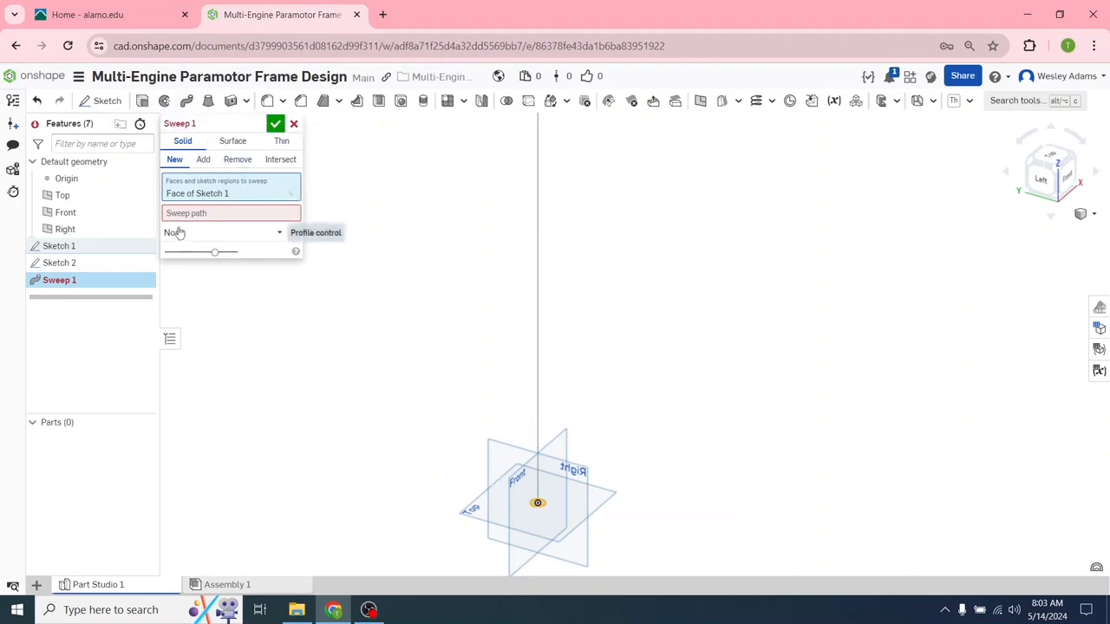
{"action": "left_click", "coordinate": [247, 219]}
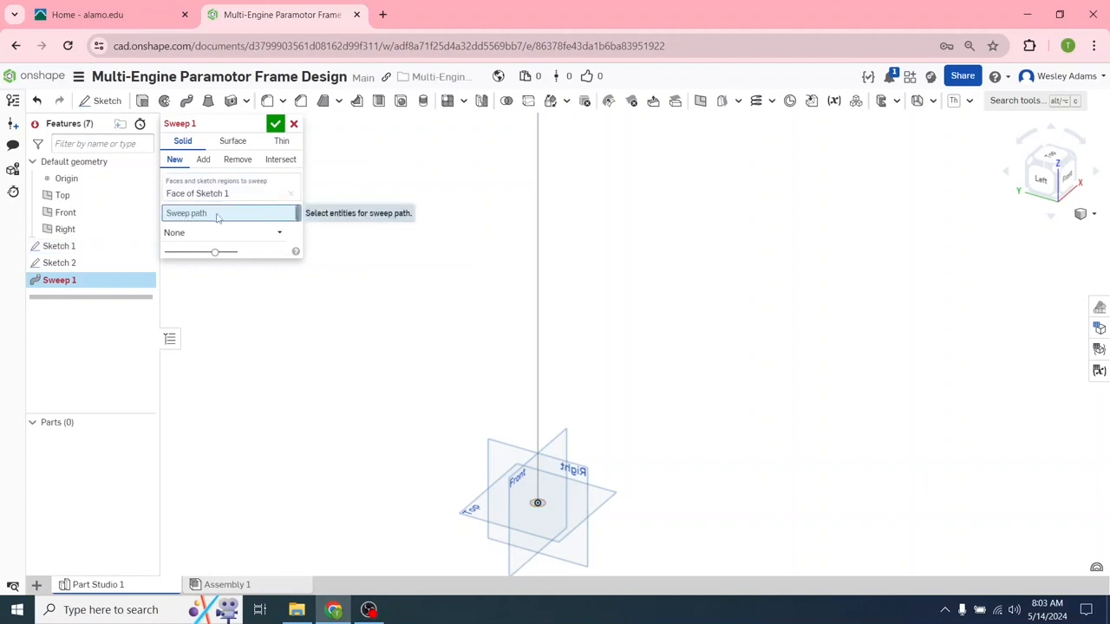
{"action": "left_click", "coordinate": [538, 401]}
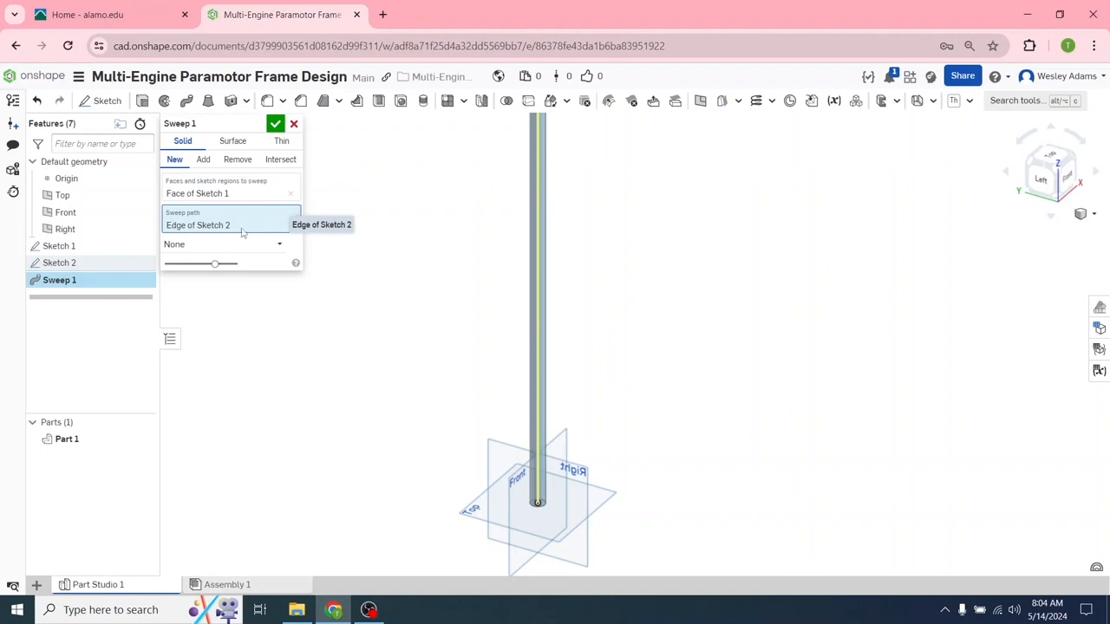
{"action": "left_click", "coordinate": [275, 124]}
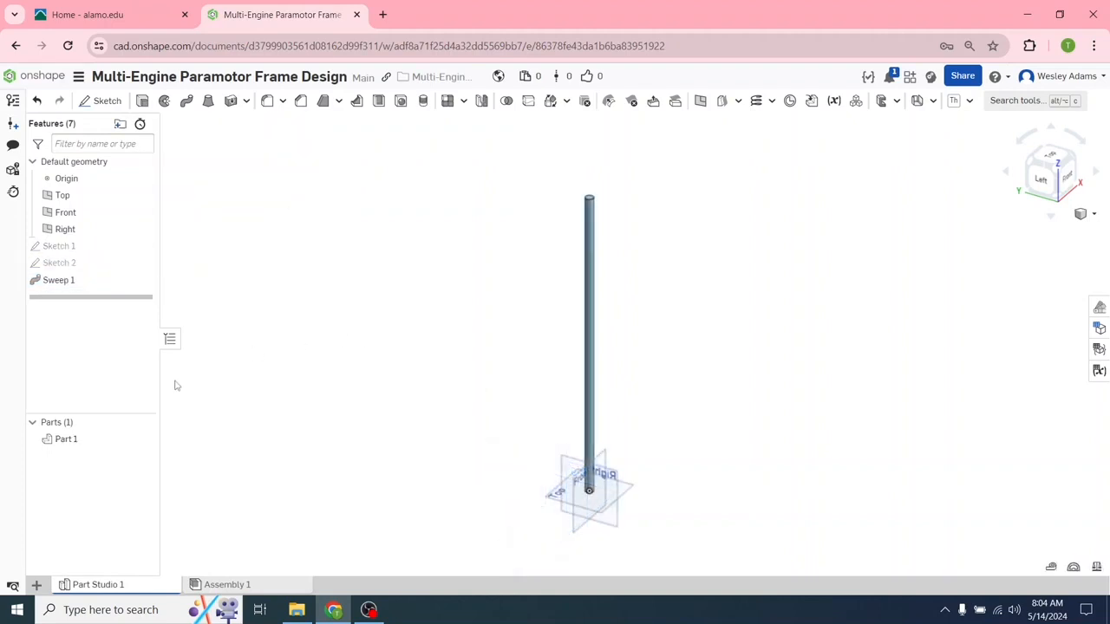
- Rename the swept part as Part 1 Front Frame Tube
{"action": "right_click", "coordinate": [75, 442]}
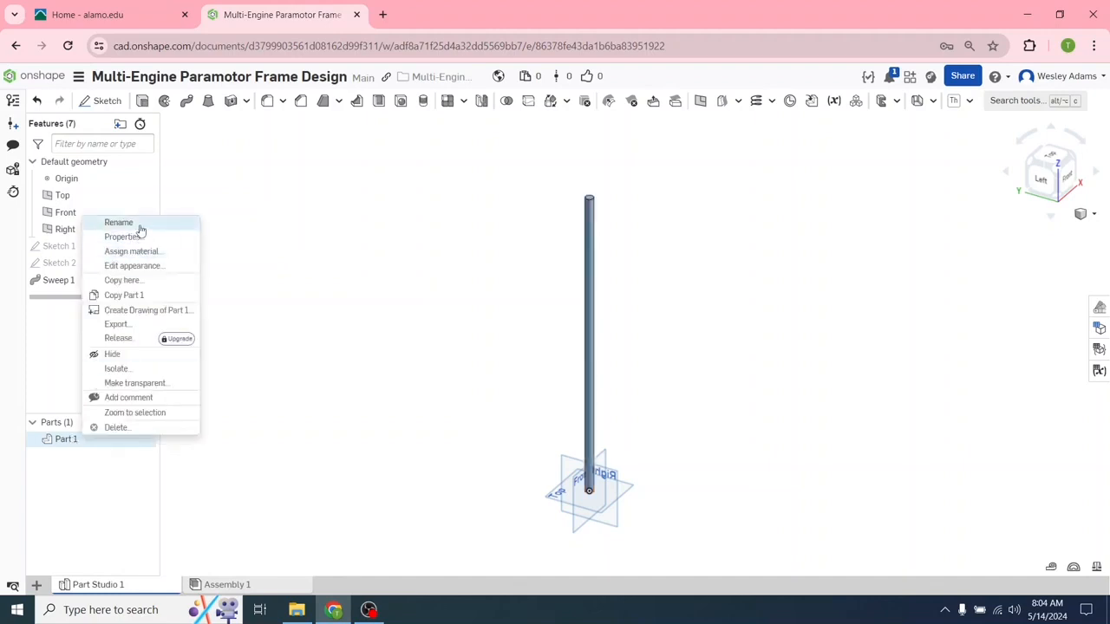
{"action": "left_click", "coordinate": [119, 223]}
{"action": "left_click", "coordinate": [82, 440]}
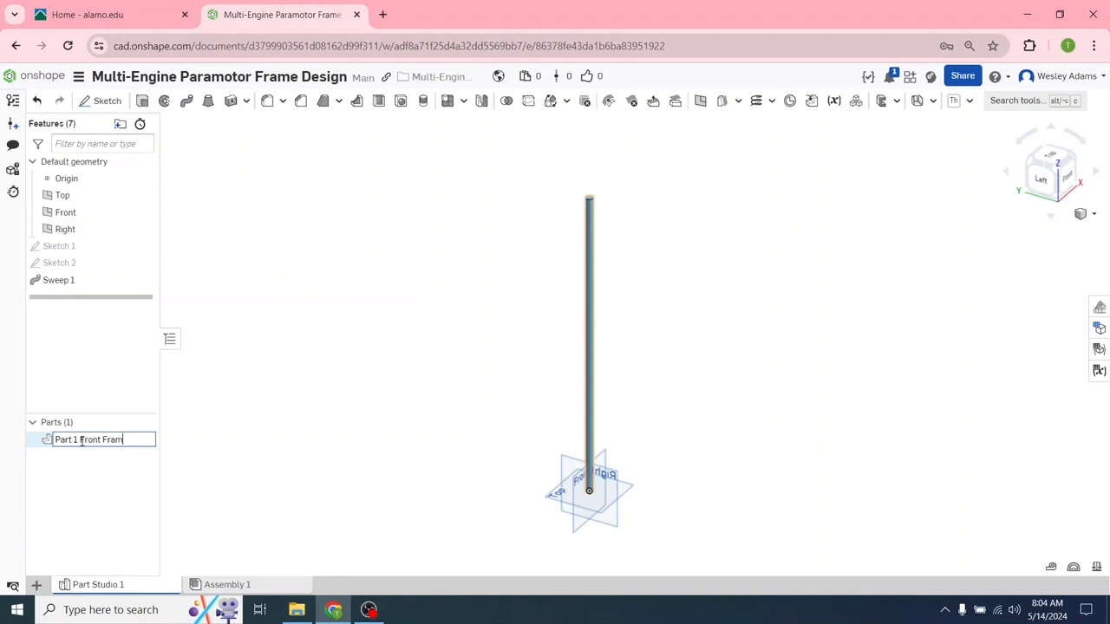
{"action": "type", "text": "Front Frame Tube"}
{"action": "key", "text": "Return"}
- Change the front frame tube's appearance to light grey EAEAEA
{"action": "right_click", "coordinate": [97, 440]}
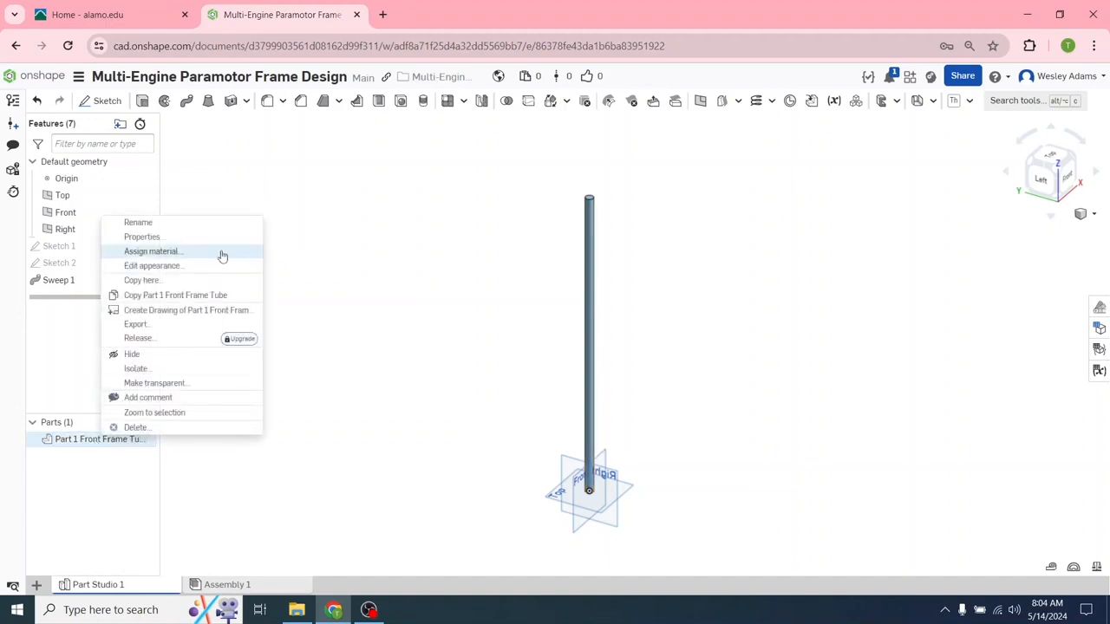
{"action": "left_click", "coordinate": [181, 269]}
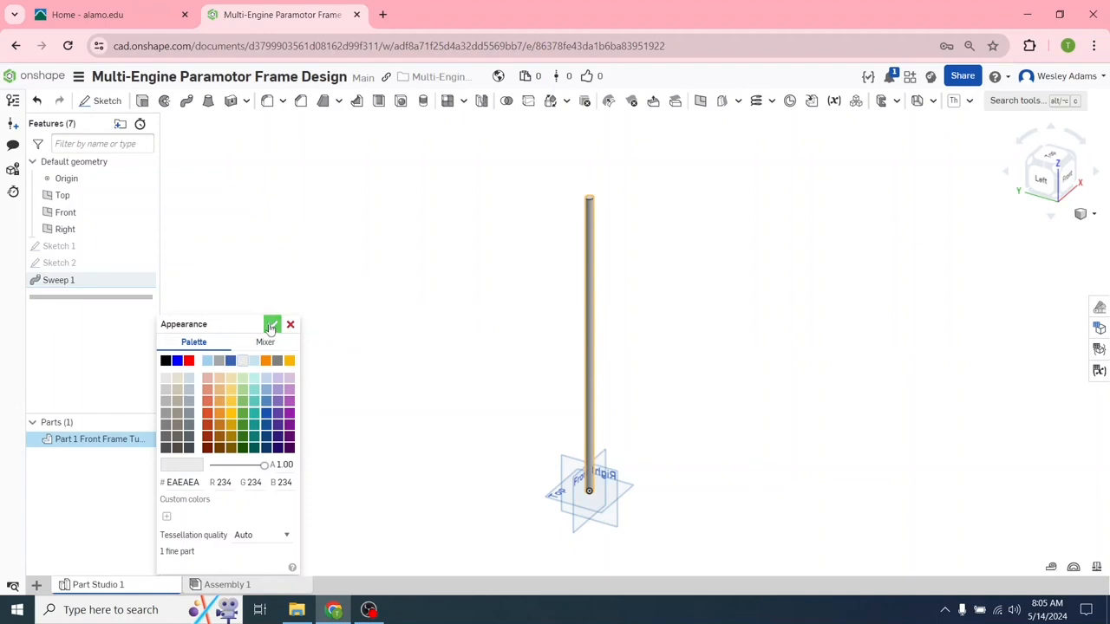
{"action": "left_click", "coordinate": [271, 326]}
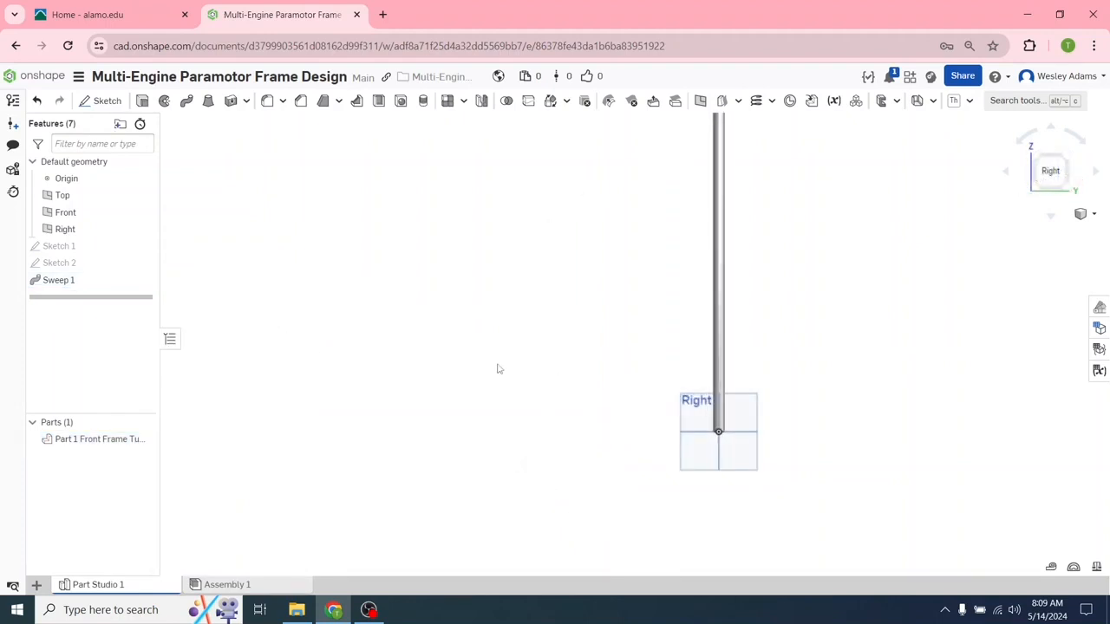
- Start a sketch on the Right plane and draw a circle about 0.56 in in diameter, centred on the tube near its upper end
{"action": "middle_click_drag", "start_coordinate": [498, 369], "coordinate": [337, 443]}
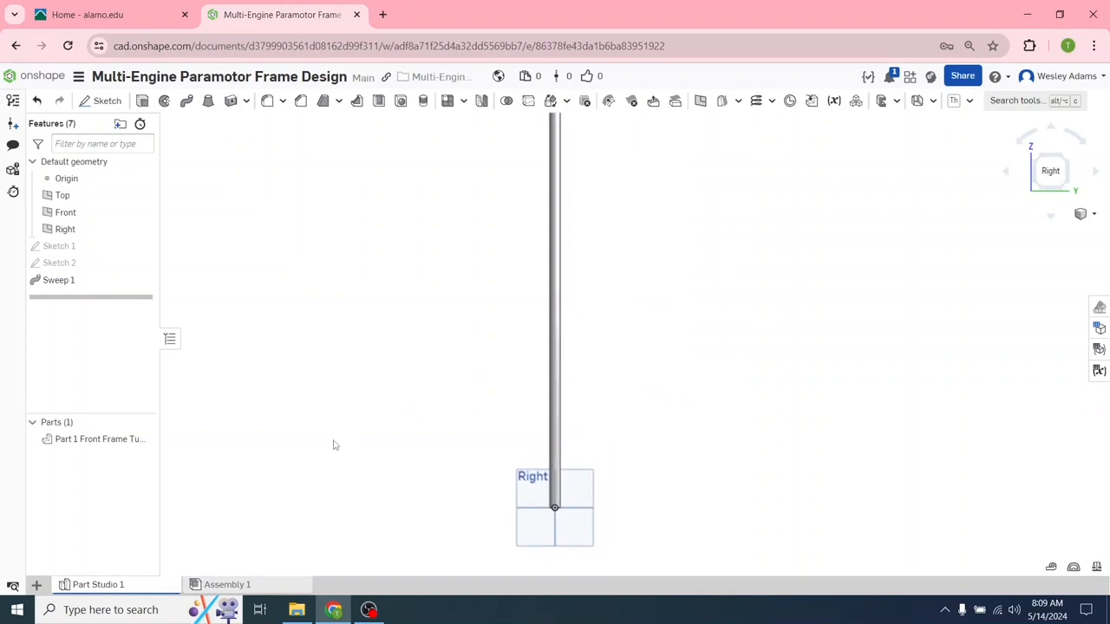
{"action": "scroll", "coordinate": [349, 370], "scroll_direction": "down", "scroll_amount": 2}
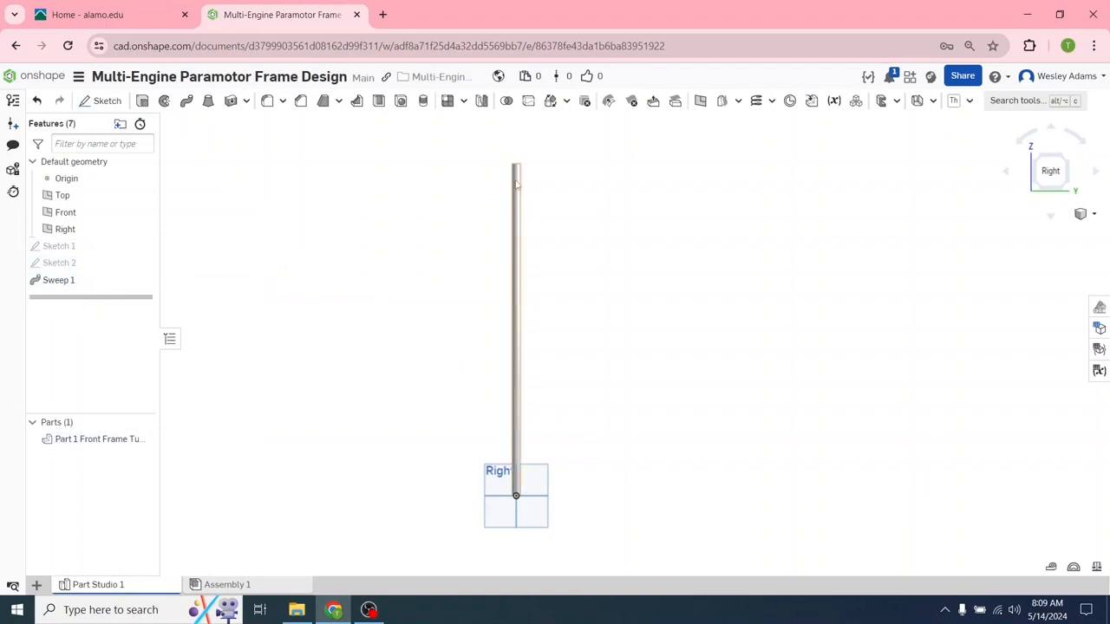
{"action": "left_click", "coordinate": [105, 102]}
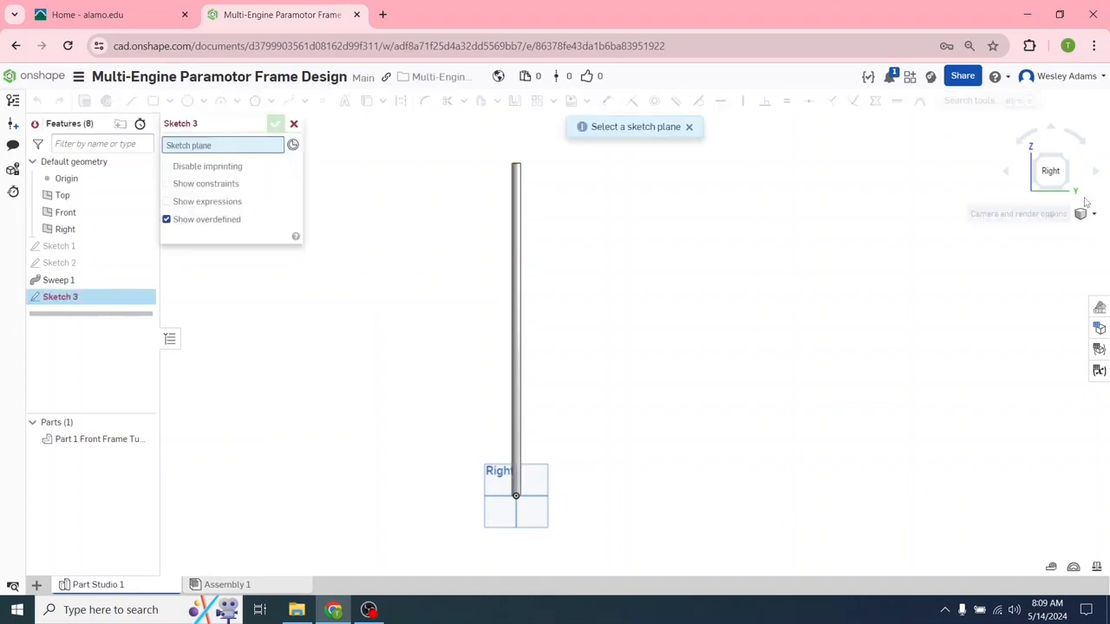
{"action": "left_click", "coordinate": [541, 488]}
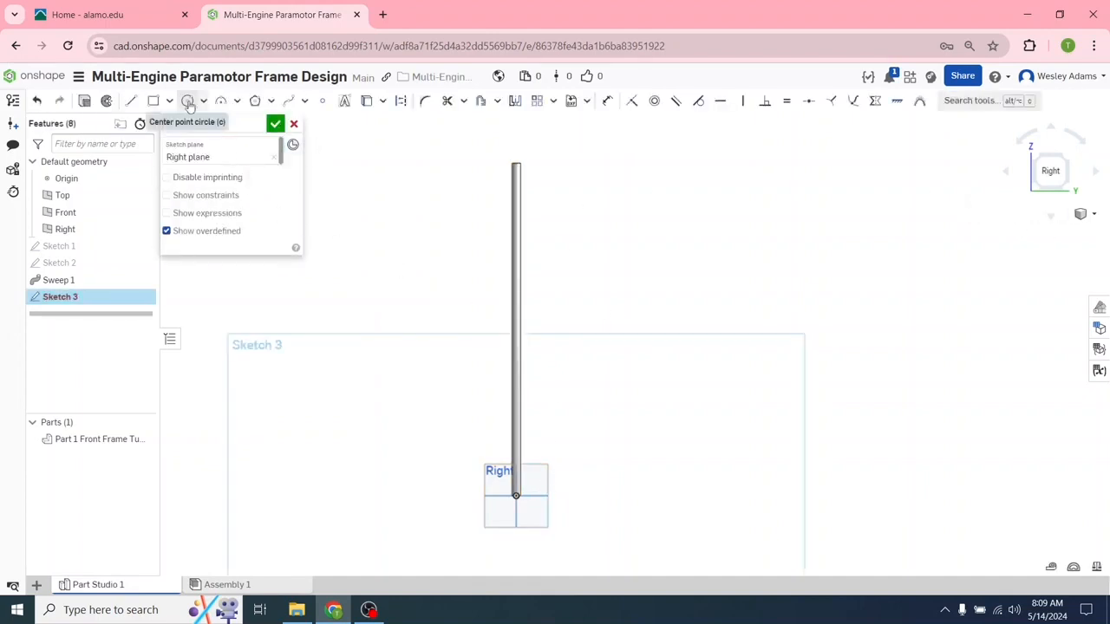
{"action": "left_click", "coordinate": [187, 100]}
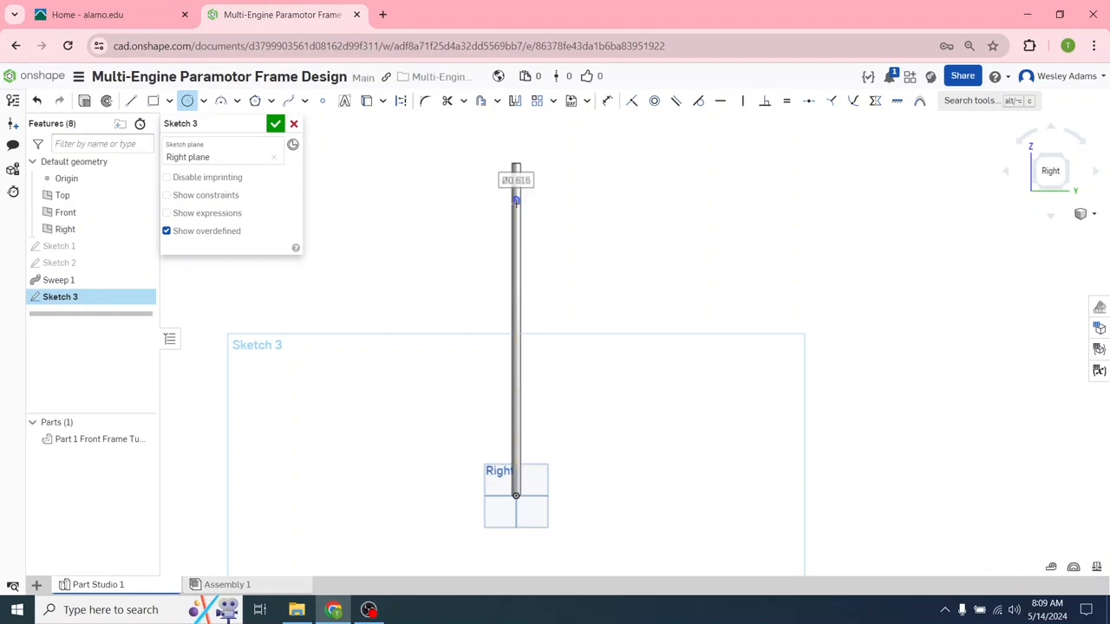
{"action": "left_click", "coordinate": [516, 200]}
{"action": "scroll", "coordinate": [664, 285], "scroll_direction": "up", "scroll_amount": 3}
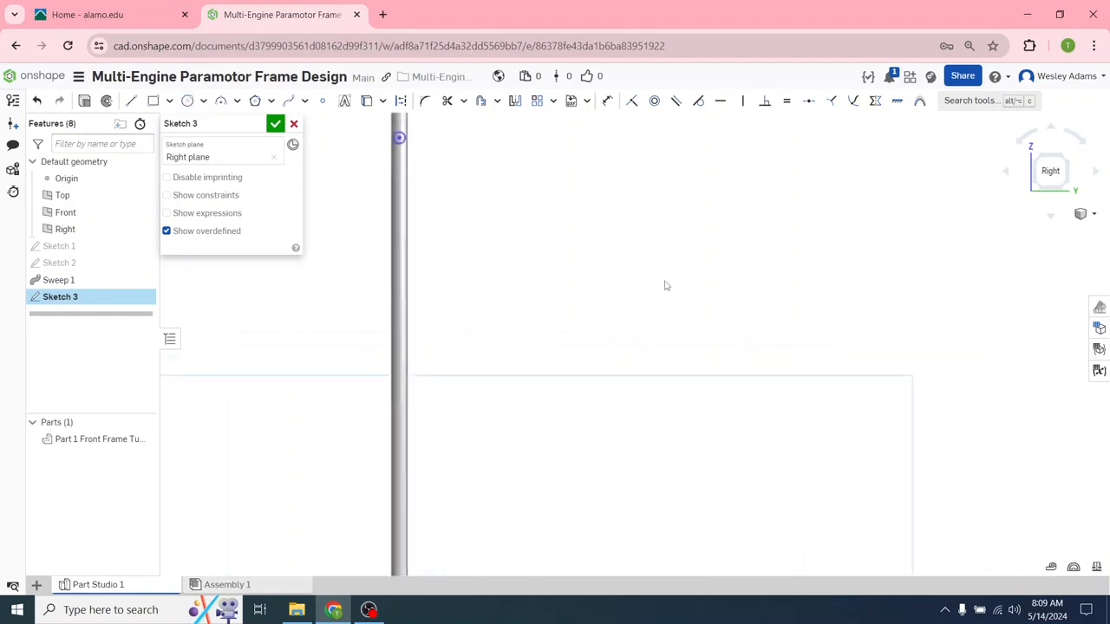
{"action": "mouse_move", "coordinate": [557, 218]}
{"action": "middle_mouse_down"}
{"action": "mouse_move", "coordinate": [639, 357]}
{"action": "mouse_move", "coordinate": [783, 521]}
{"action": "middle_mouse_up"}
{"action": "scroll", "coordinate": [704, 355], "scroll_direction": "up", "scroll_amount": 1}
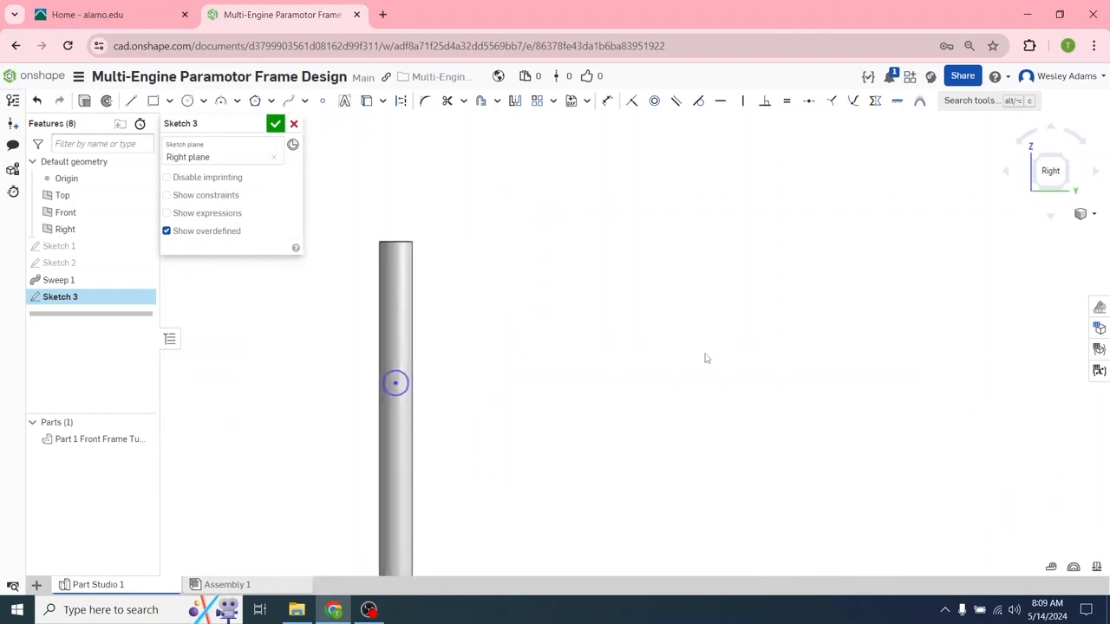
{"action": "middle_click_drag", "start_coordinate": [627, 343], "coordinate": [696, 272]}
{"action": "scroll", "coordinate": [714, 268], "scroll_direction": "up", "scroll_amount": 1}
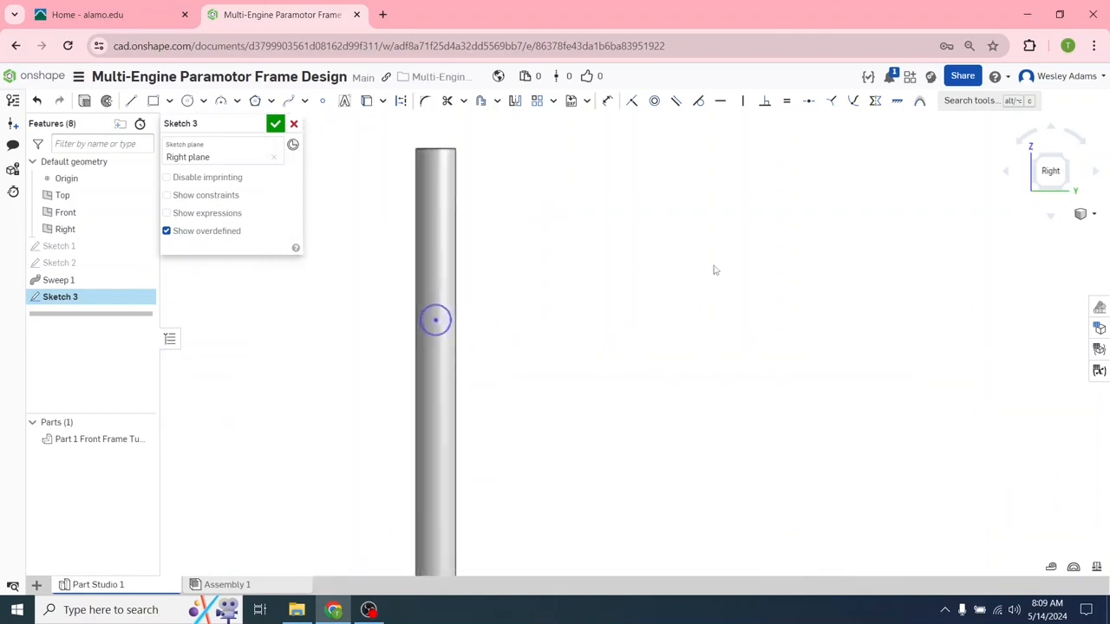
- Dimension the new circle's diameter as 0.394 in
{"action": "left_click", "coordinate": [607, 101]}
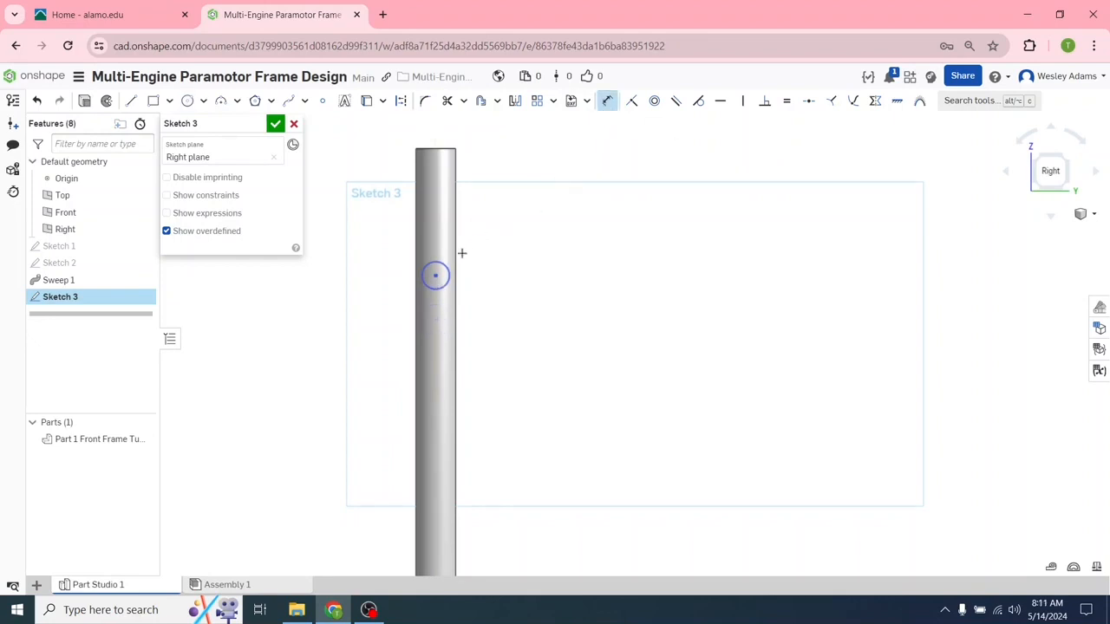
{"action": "left_click", "coordinate": [448, 275]}
{"action": "left_click", "coordinate": [623, 271]}
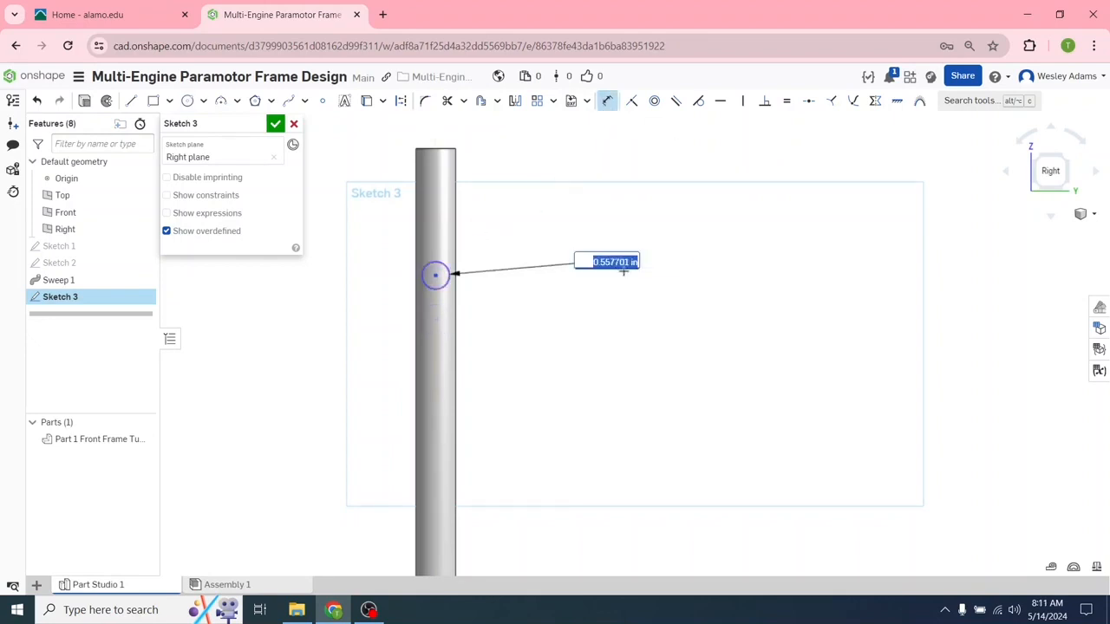
{"action": "key", "text": "BackSpace"}
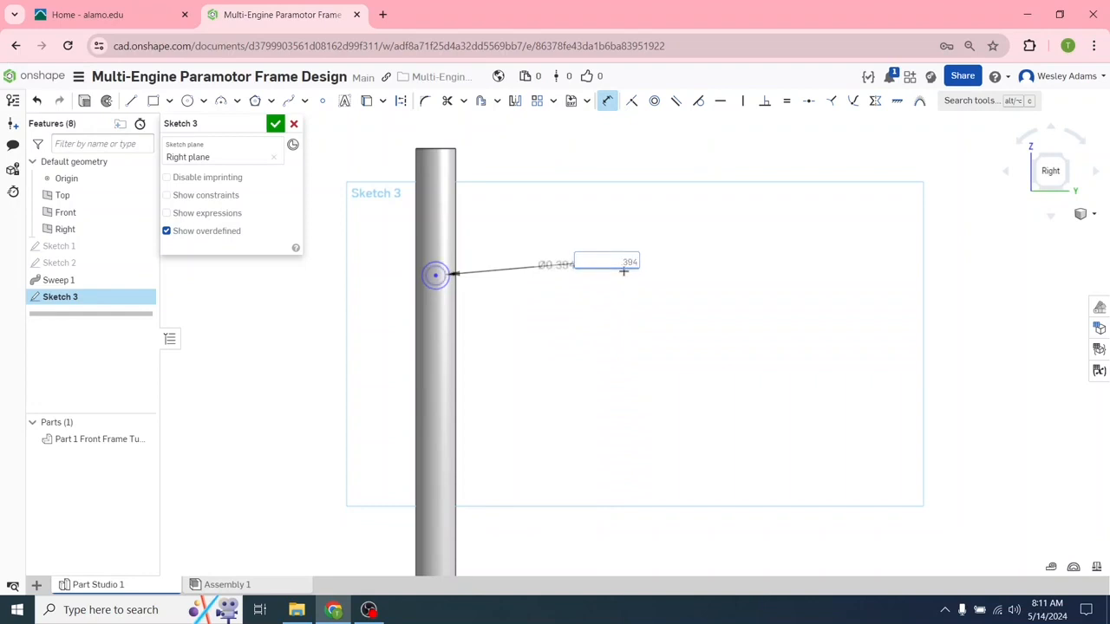
{"action": "key", "text": "Return"}
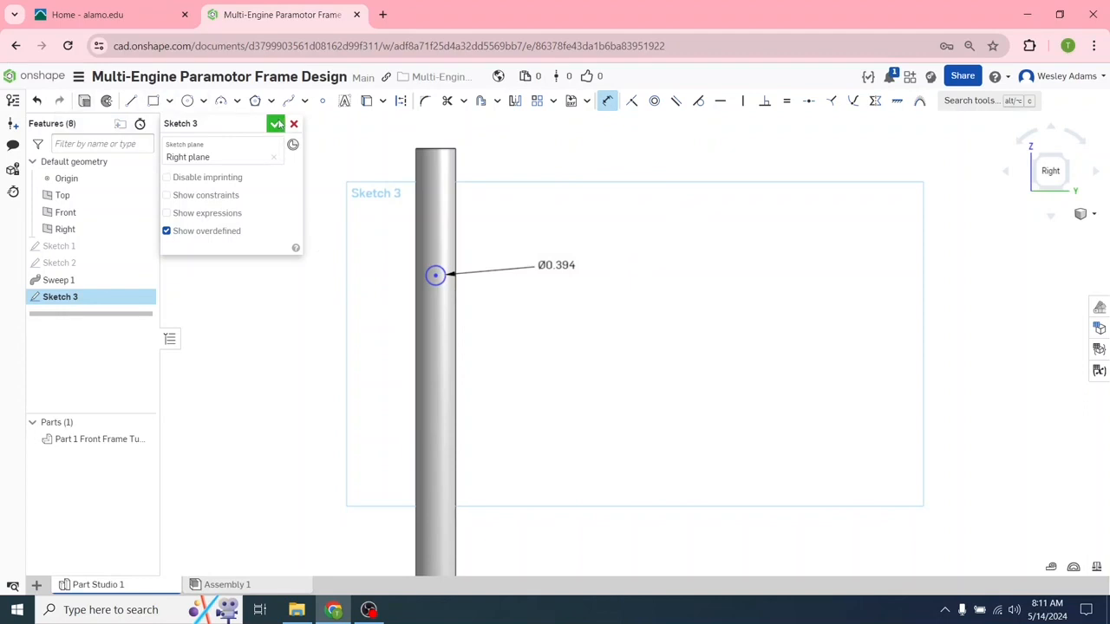
- Dimension the distance from the circle's centre to the tube's top edge as 4 in and finish the sketch
{"action": "scroll", "coordinate": [332, 143], "scroll_direction": "up", "scroll_amount": 3}
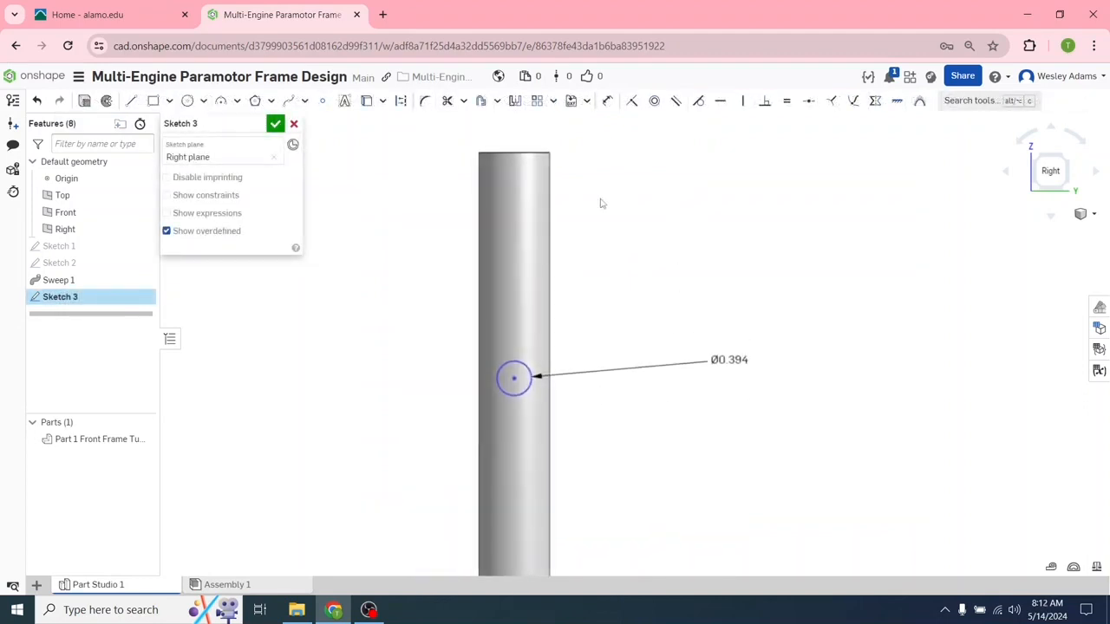
{"action": "left_click", "coordinate": [610, 101]}
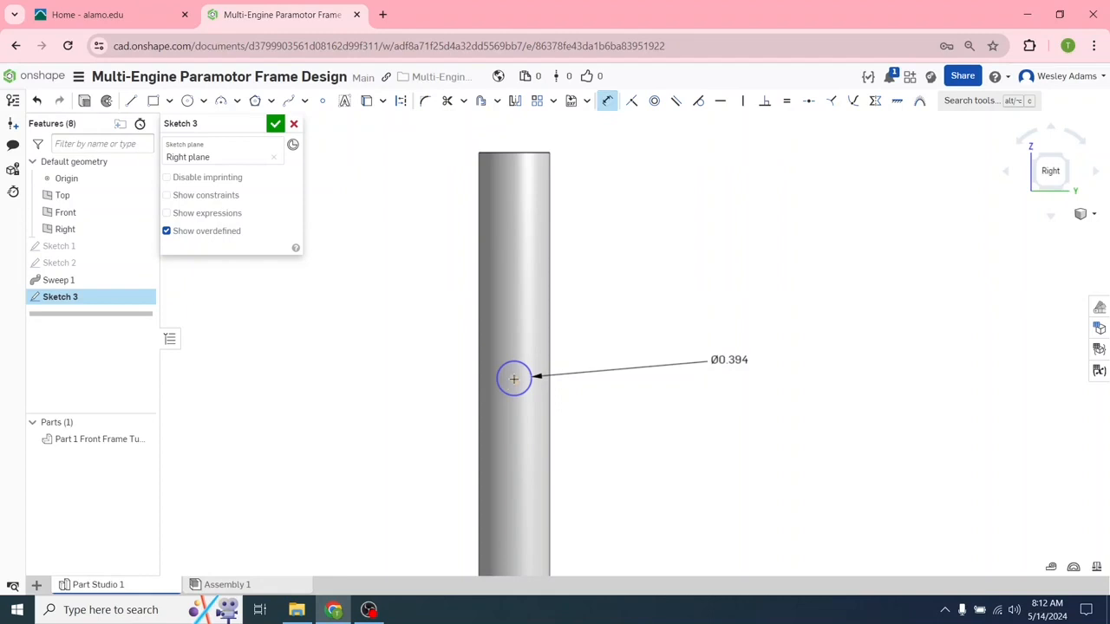
{"action": "left_click", "coordinate": [510, 151]}
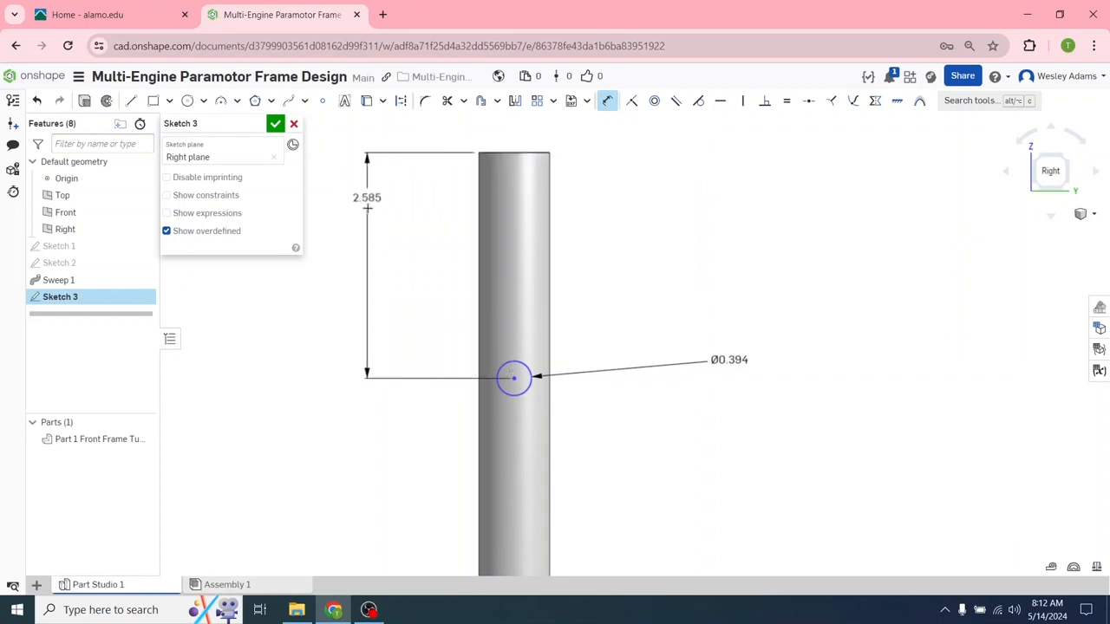
{"action": "left_click", "coordinate": [371, 253]}
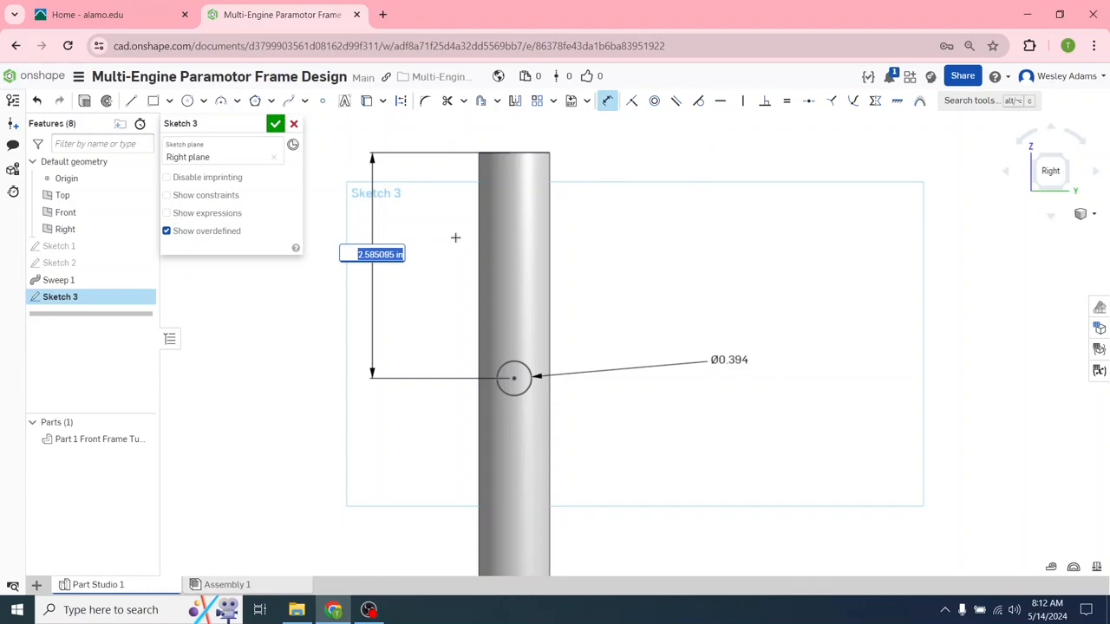
{"action": "type", "text": "4"}
{"action": "key", "text": "Return"}
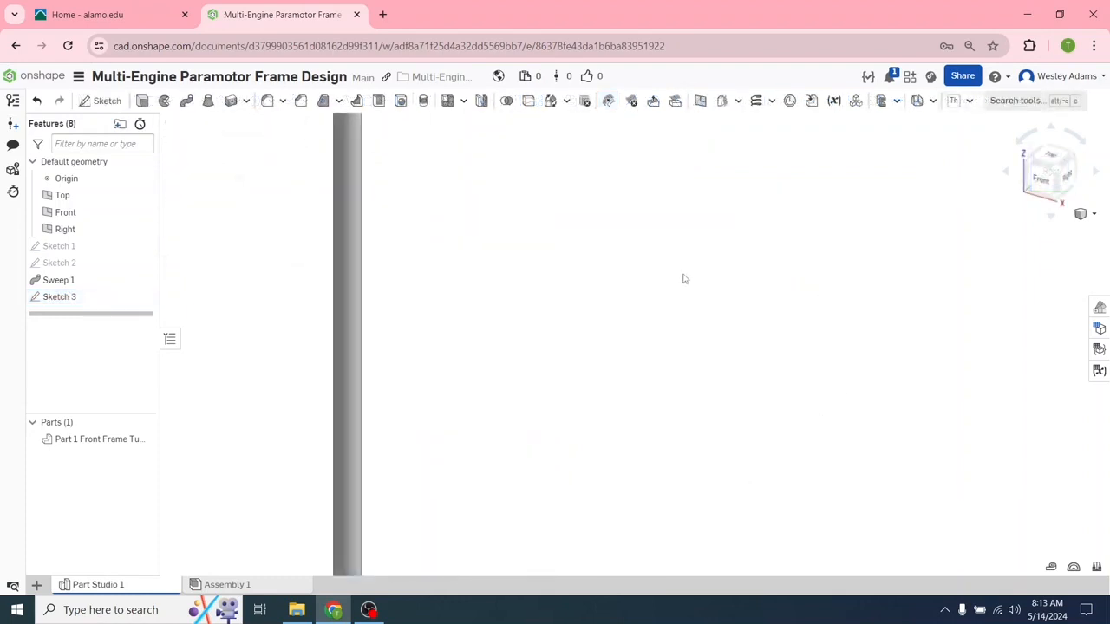
- Set up a Remove extrude of the 0.394 in circle sketch, cutting into the front frame tube
{"action": "mouse_move", "coordinate": [639, 242]}
{"action": "middle_mouse_down"}
{"action": "mouse_move", "coordinate": [659, 303]}
{"action": "mouse_move", "coordinate": [768, 377]}
{"action": "middle_mouse_up"}
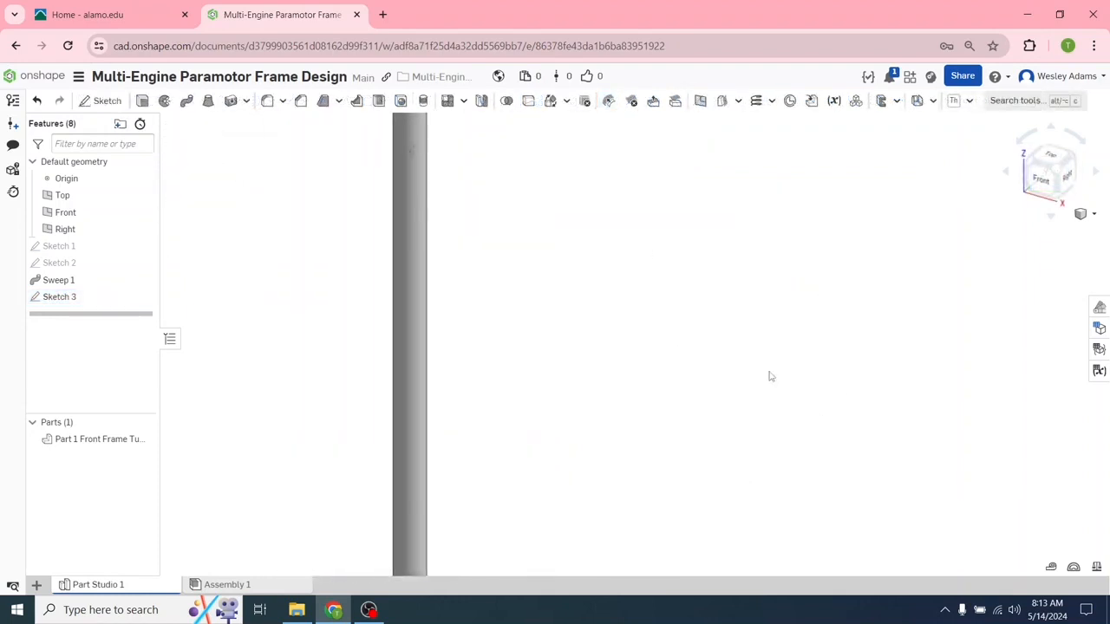
{"action": "right_click_drag", "start_coordinate": [690, 264], "coordinate": [805, 482]}
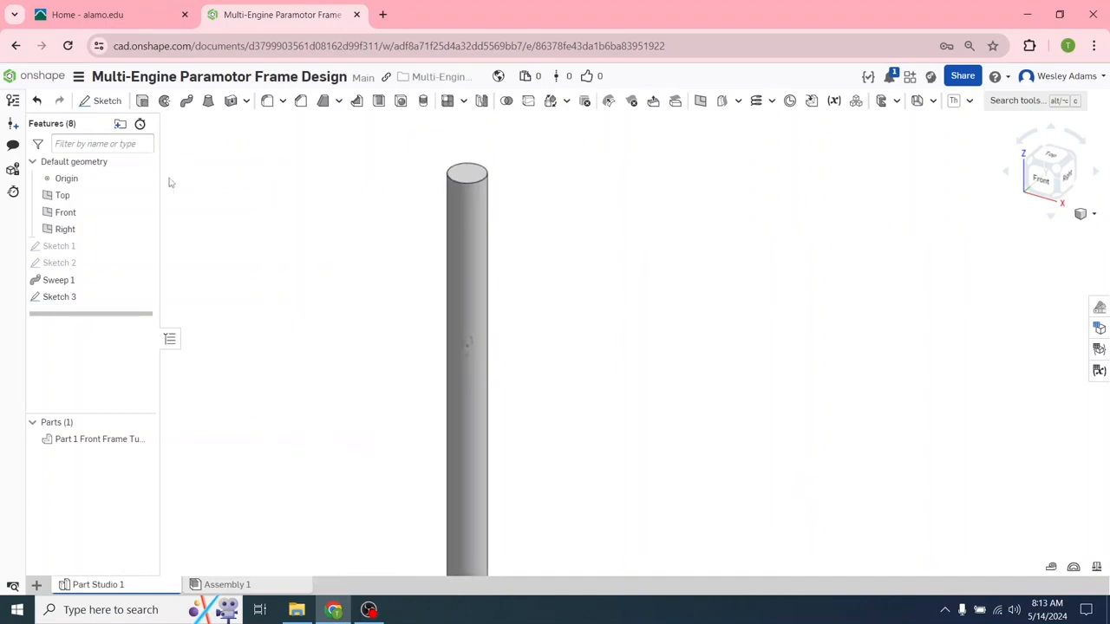
{"action": "left_click", "coordinate": [144, 103]}
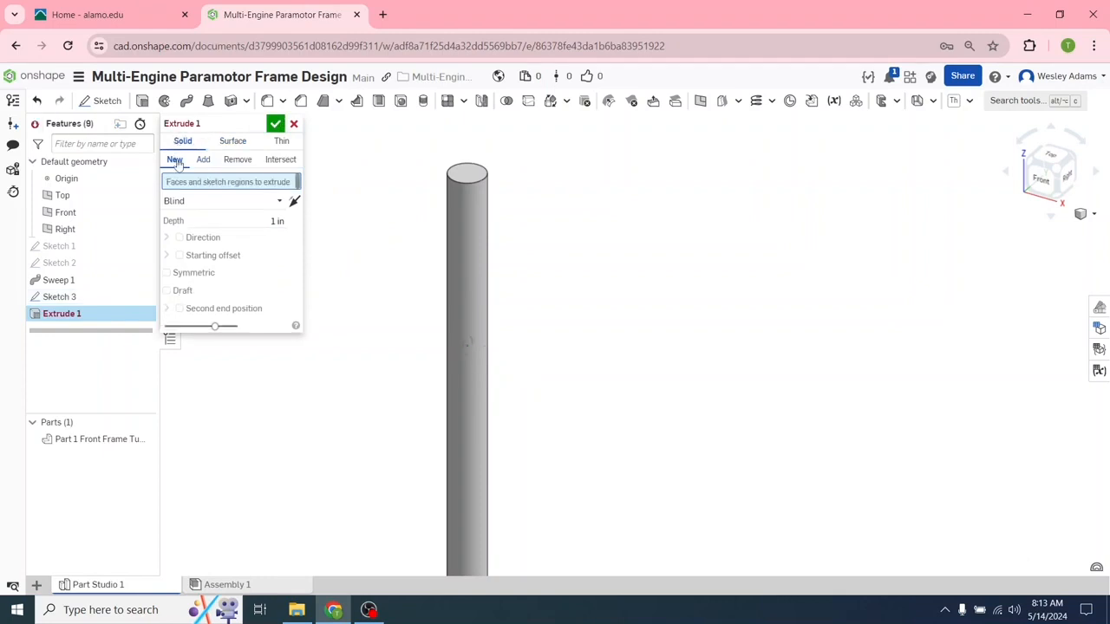
{"action": "left_click", "coordinate": [236, 164]}
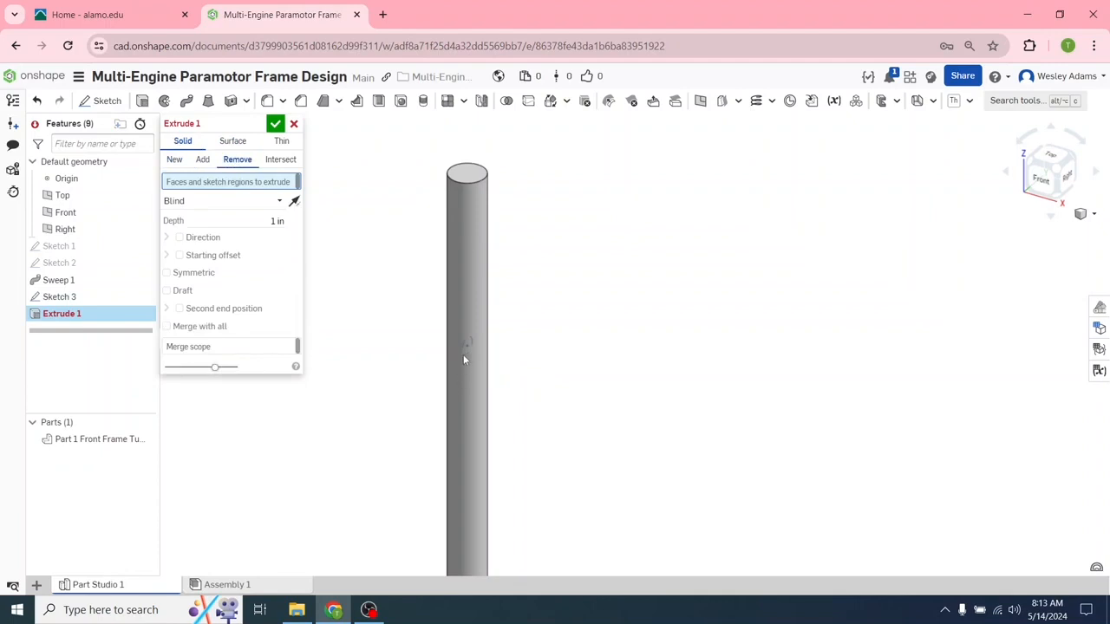
{"action": "left_click", "coordinate": [55, 298]}
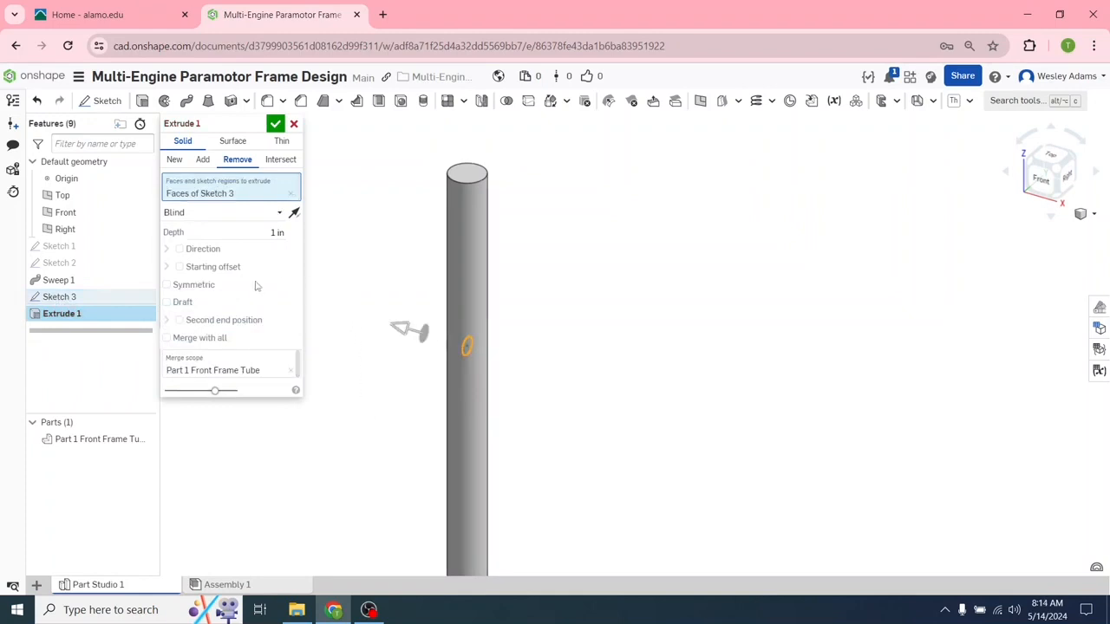
{"action": "left_click", "coordinate": [1026, 165]}
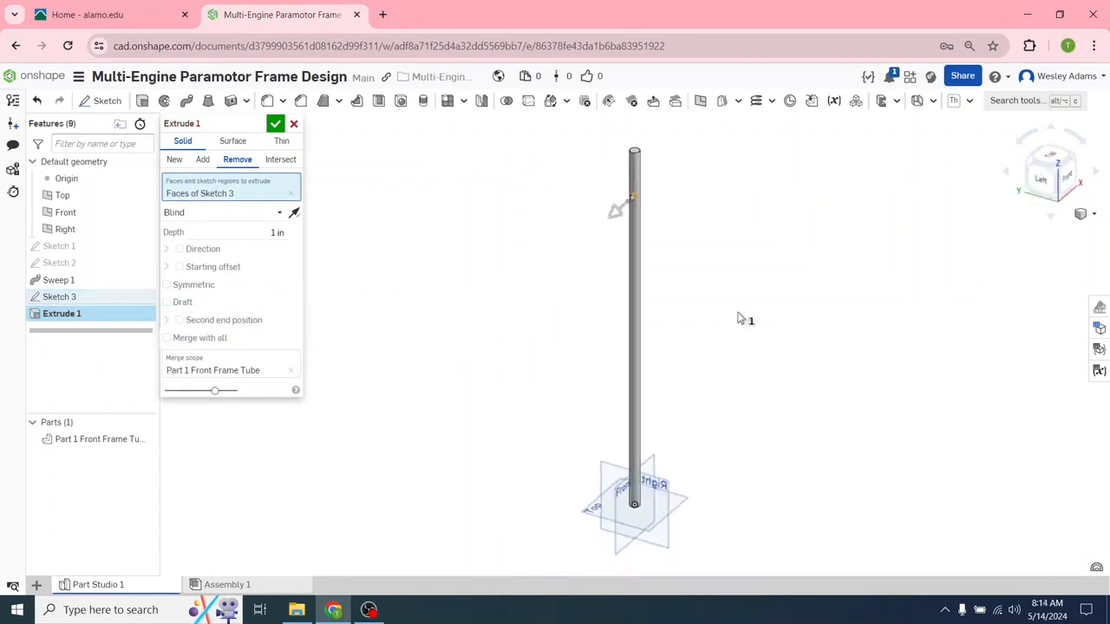
{"action": "scroll", "coordinate": [740, 313], "scroll_direction": "up", "scroll_amount": 3}
{"action": "scroll", "coordinate": [583, 412], "scroll_direction": "up", "scroll_amount": 5}
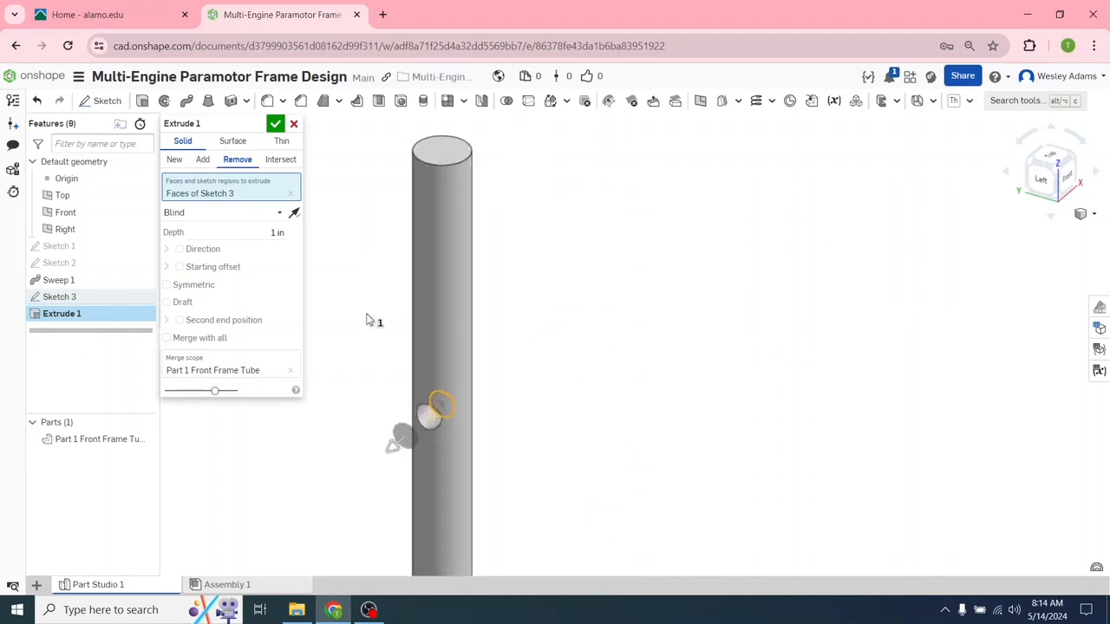
- Make the hole cut symmetric about its sketch plane with a 1 in depth and accept the extrude
{"action": "left_click", "coordinate": [276, 232]}
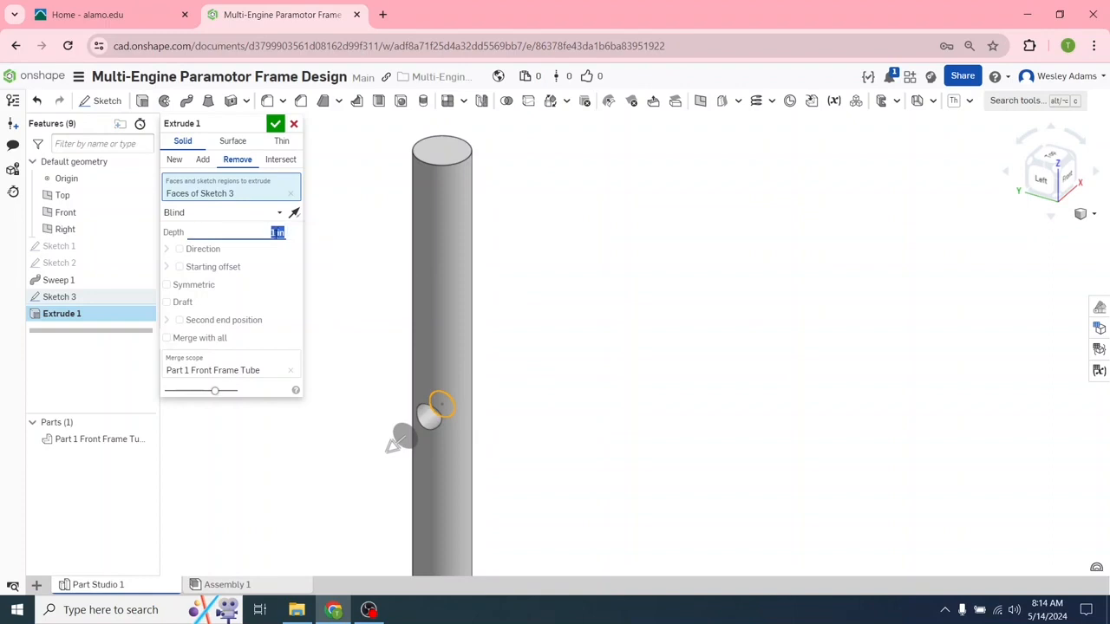
{"action": "left_click", "coordinate": [277, 232]}
{"action": "left_click_drag", "start_coordinate": [275, 233], "coordinate": [266, 234]}
{"action": "left_click", "coordinate": [278, 256]}
{"action": "left_click", "coordinate": [166, 285]}
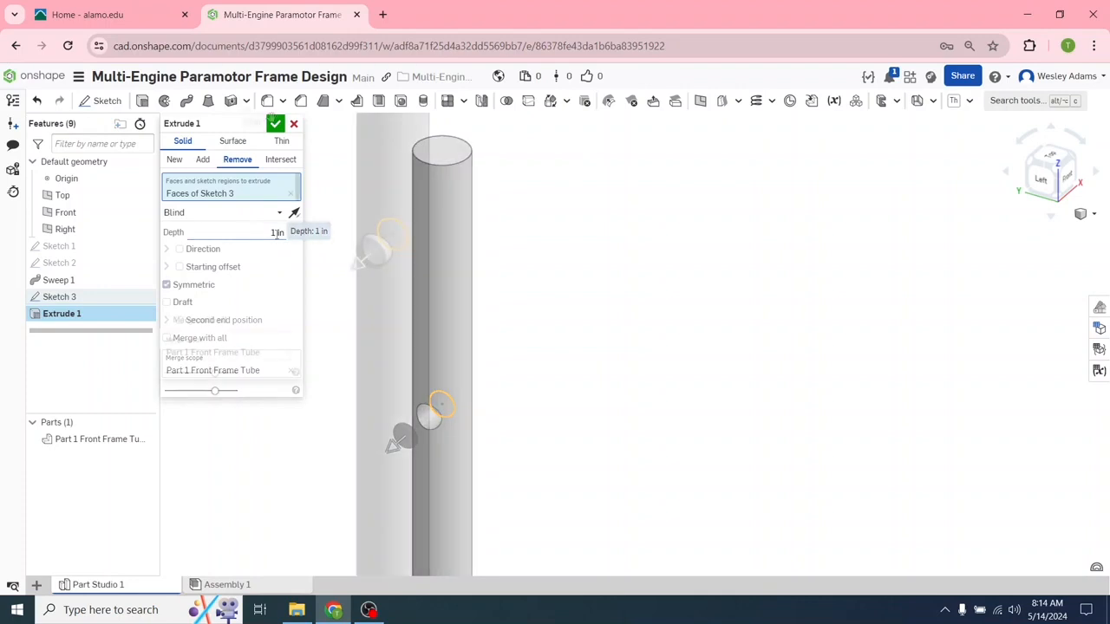
{"action": "left_click", "coordinate": [275, 125]}
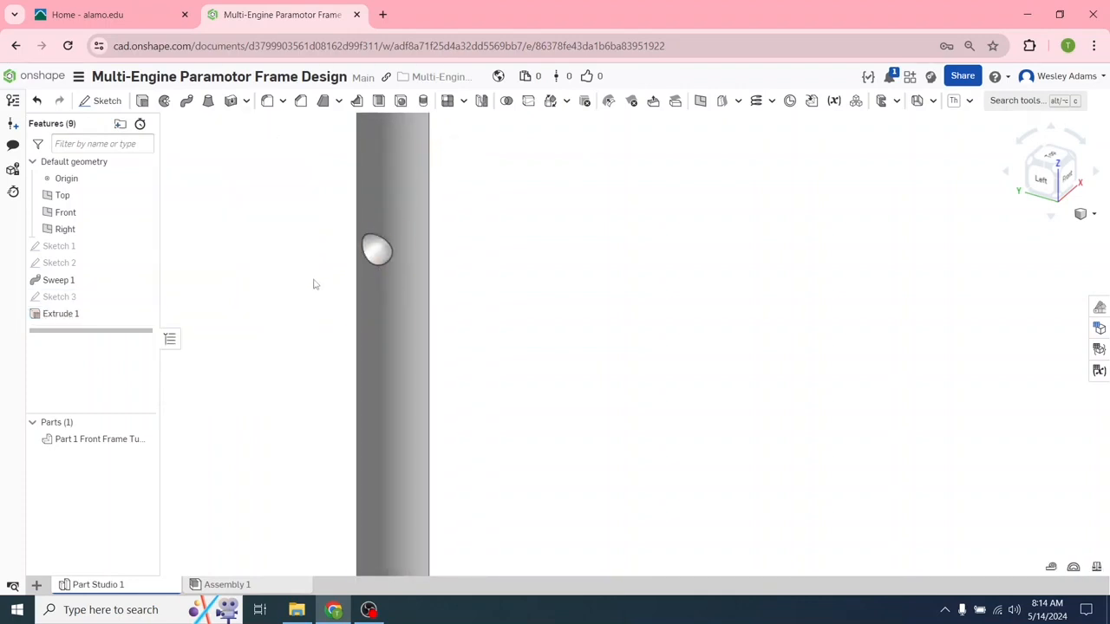
{"action": "scroll", "coordinate": [299, 287], "scroll_direction": "up", "scroll_amount": 1}
{"action": "right_click_drag", "start_coordinate": [298, 287], "coordinate": [293, 286]}
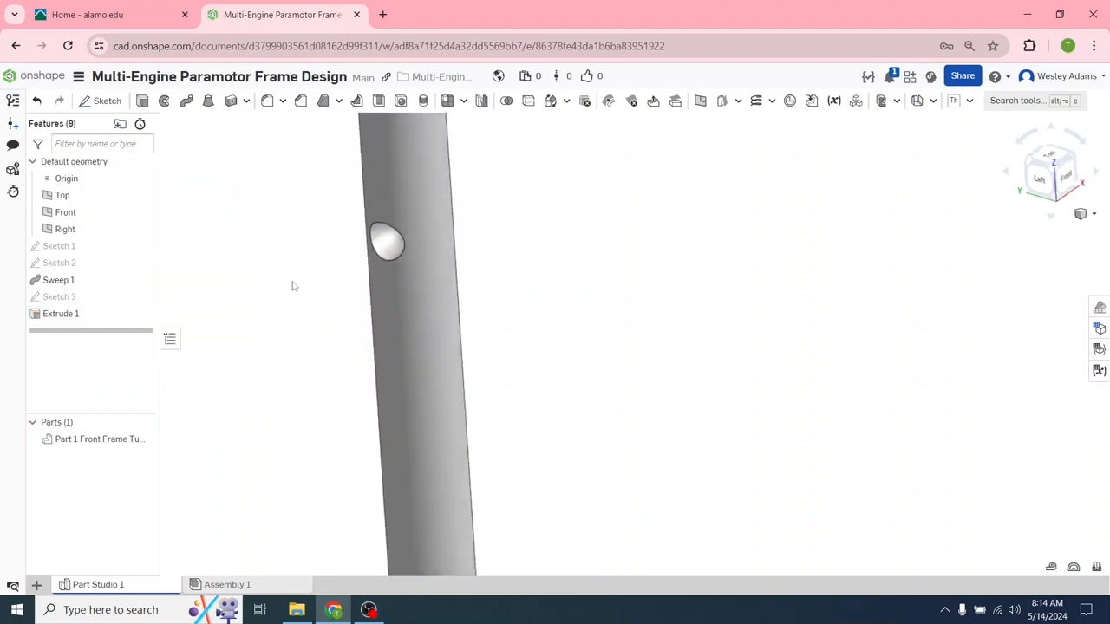
- Hide the front frame tube part and face the Top plane
{"action": "key", "text": "shift+1"}
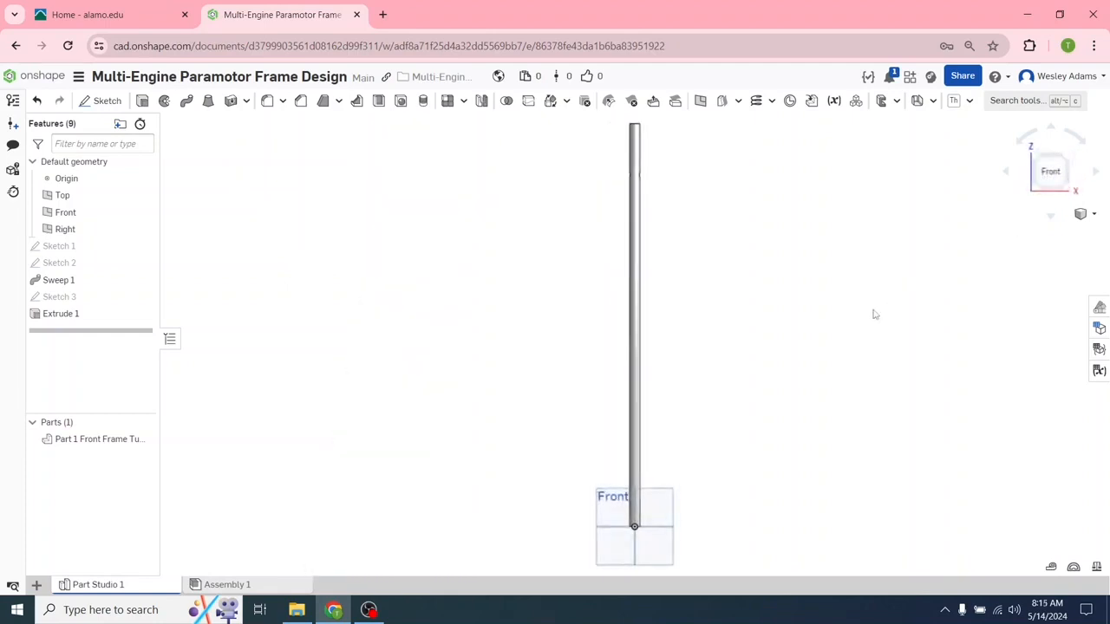
{"action": "middle_click_drag", "start_coordinate": [832, 312], "coordinate": [517, 330]}
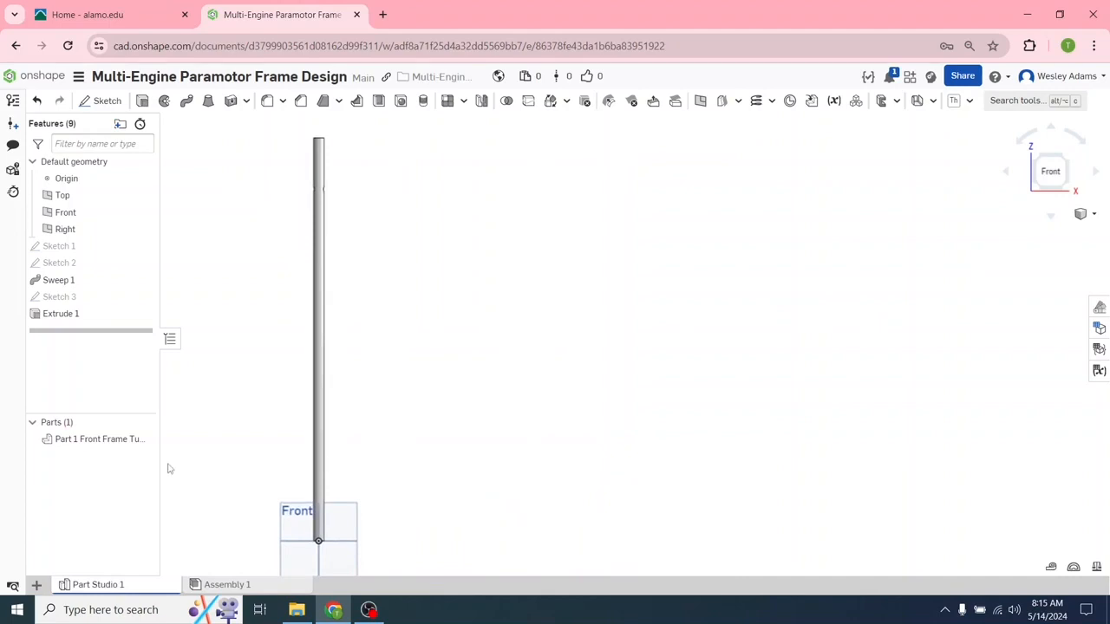
{"action": "key", "text": "shift+5"}
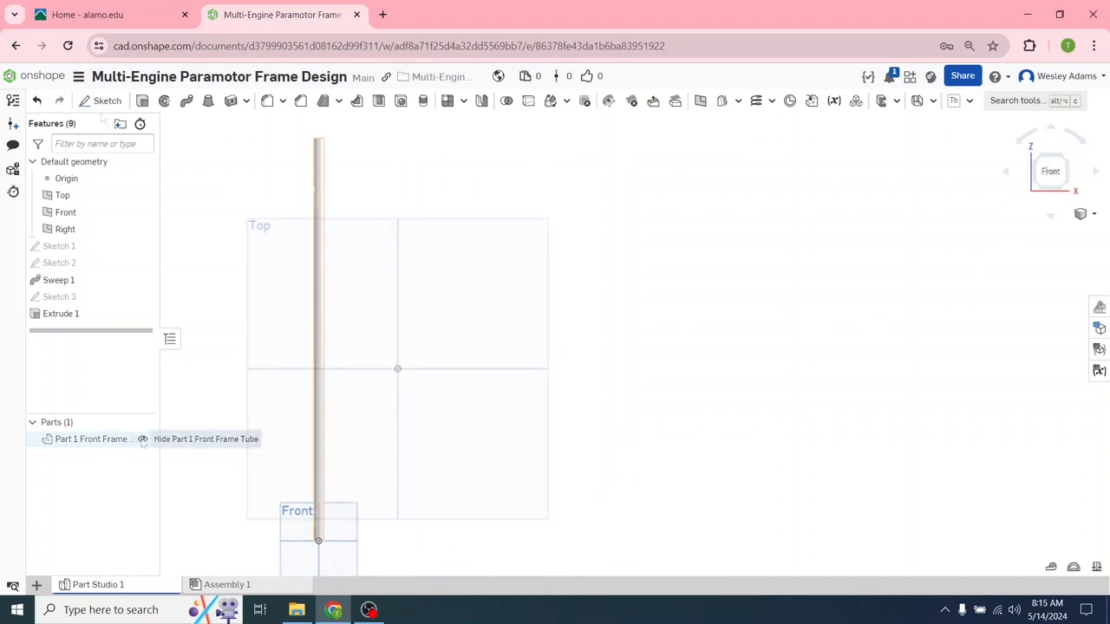
{"action": "left_click", "coordinate": [142, 439]}
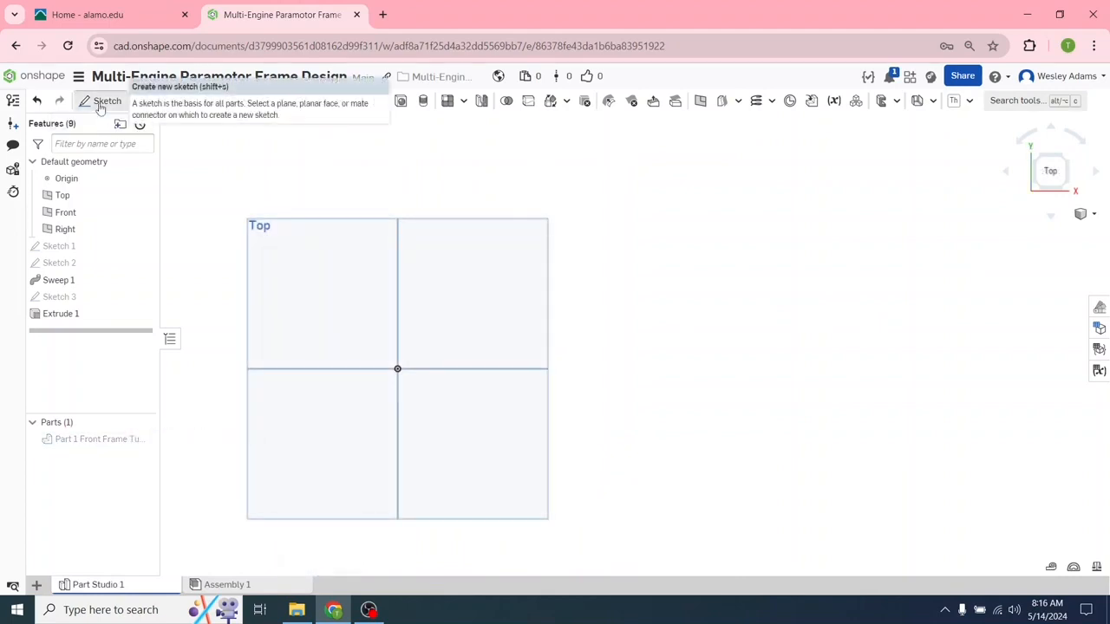
- Start a sketch on the Top plane and draw a circle about 0.725 in in diameter centred on the origin
{"action": "left_click", "coordinate": [100, 104]}
{"action": "left_click", "coordinate": [314, 279]}
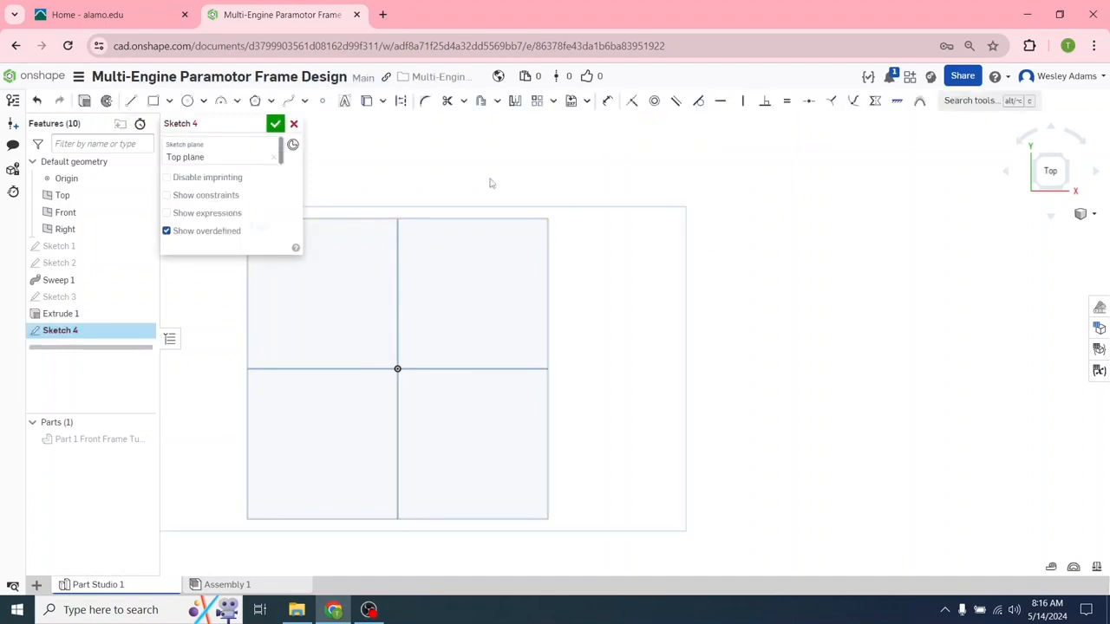
{"action": "left_click", "coordinate": [187, 102]}
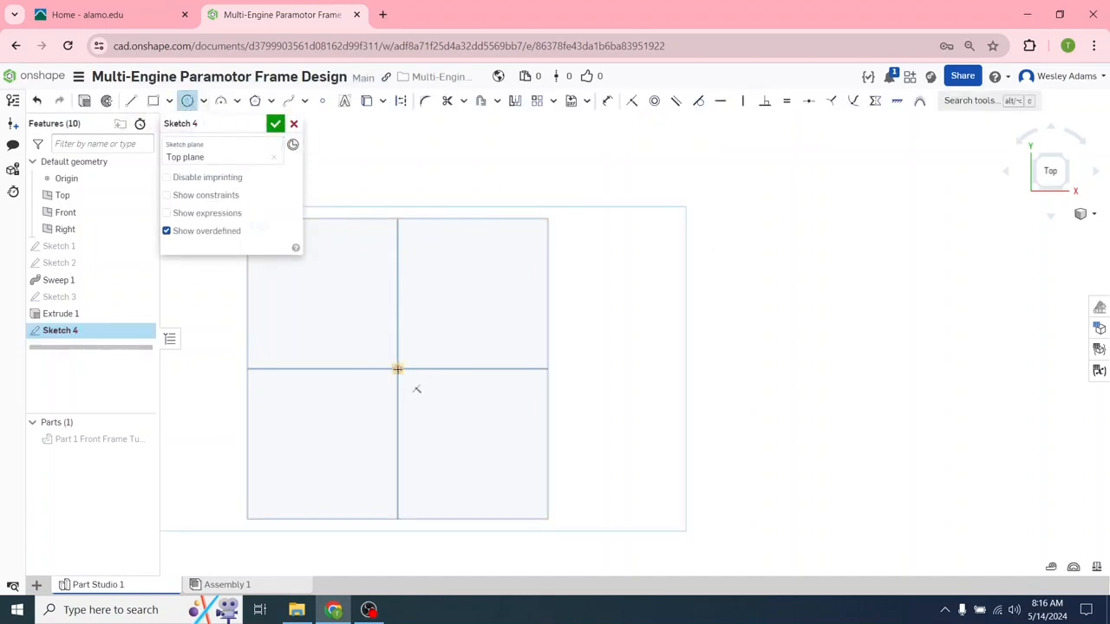
{"action": "left_click", "coordinate": [397, 369]}
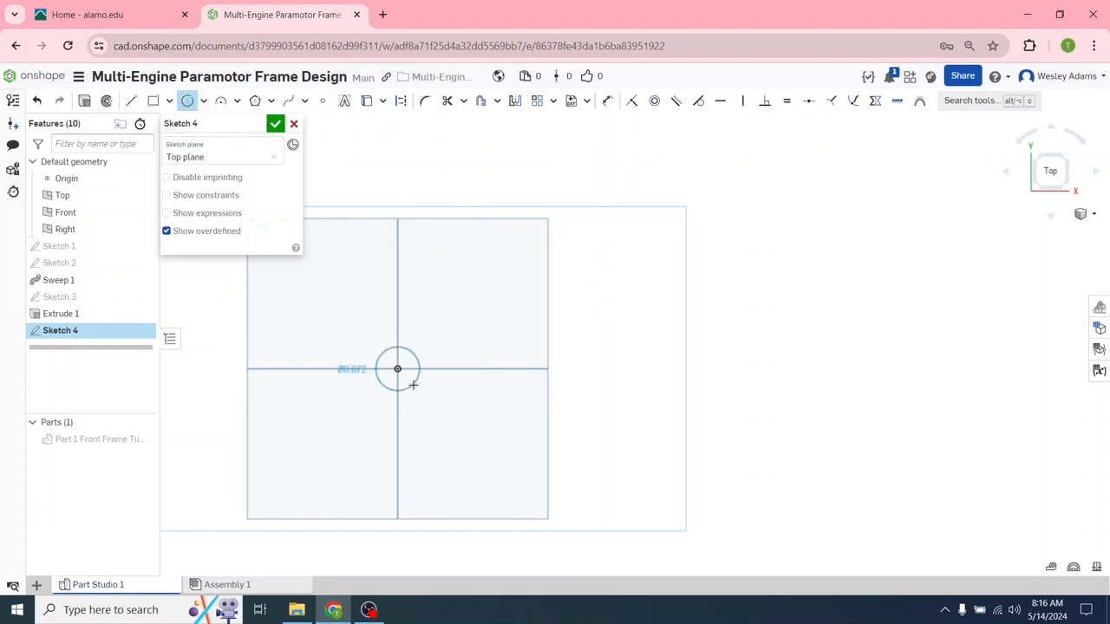
{"action": "left_click", "coordinate": [410, 383]}
{"action": "key", "text": "Escape"}
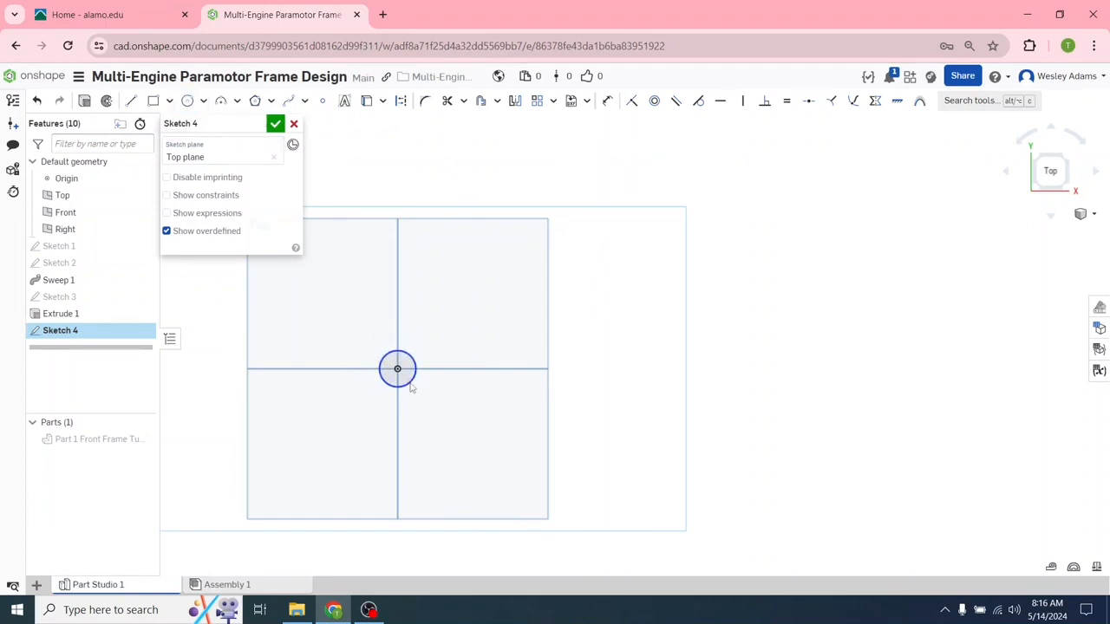
- Dimension the origin circle's diameter as 0.73 in and finish the sketch
{"action": "left_click", "coordinate": [606, 101]}
{"action": "left_click", "coordinate": [408, 355]}
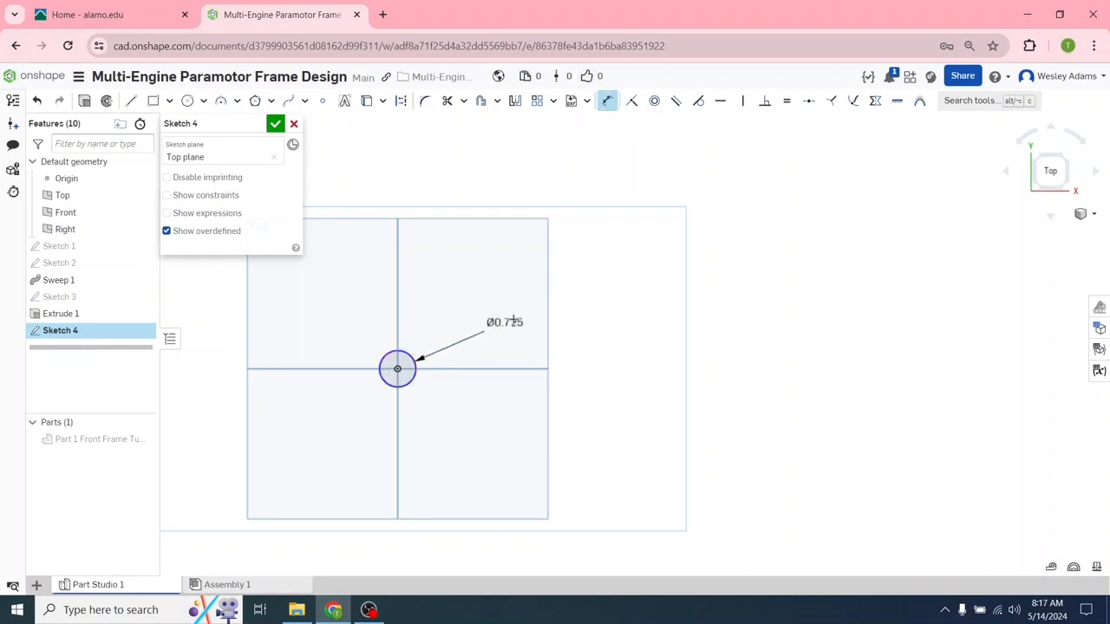
{"action": "left_click", "coordinate": [612, 333]}
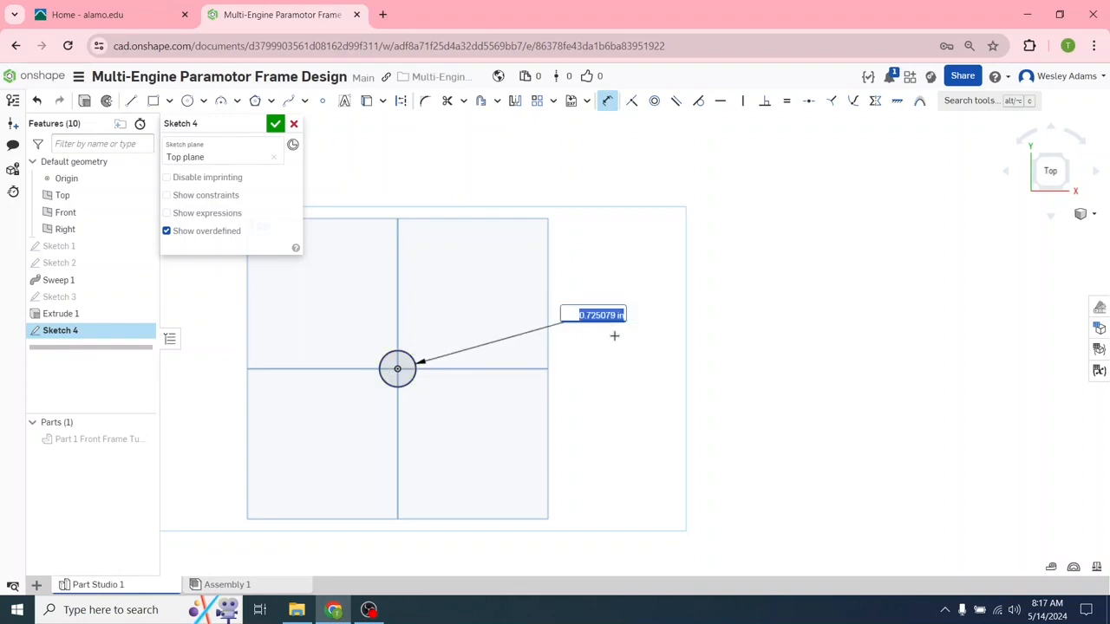
{"action": "key", "text": "BackSpace"}
{"action": "key", "text": "Return"}
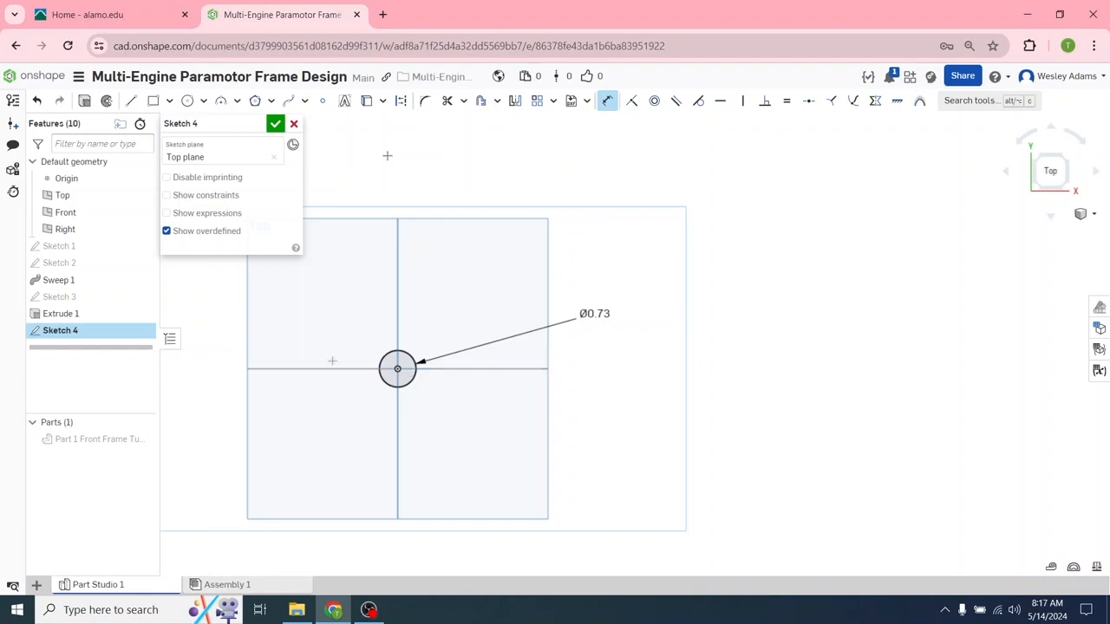
{"action": "left_click", "coordinate": [275, 126]}
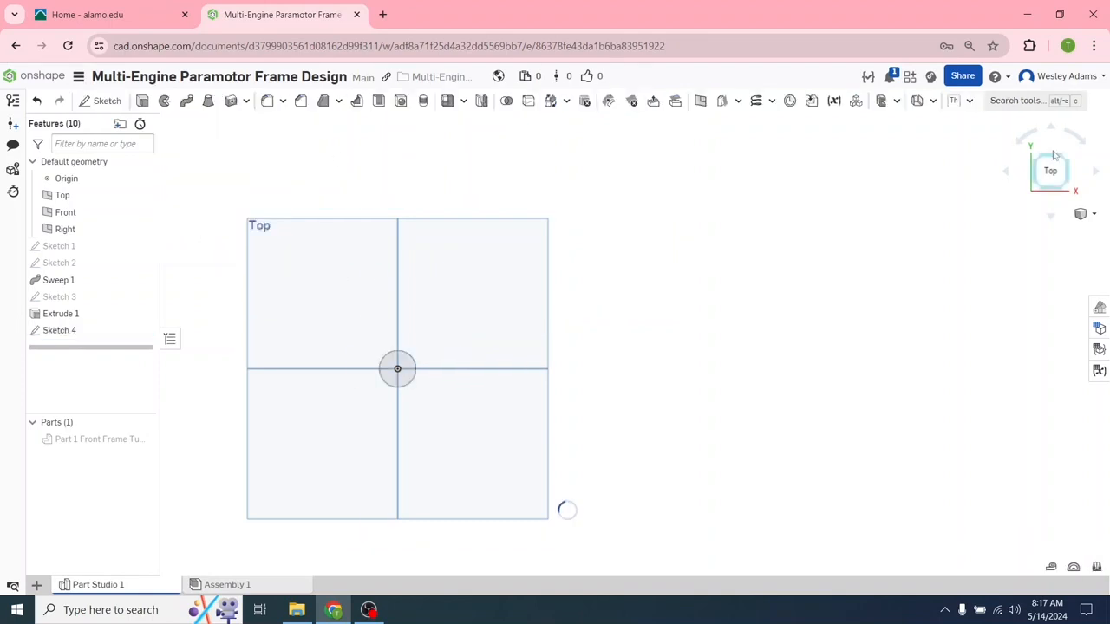
- Start a sketch on the Front plane and draw a vertical line about 3.3 in long upward from the origin
{"action": "left_click", "coordinate": [1070, 182]}
{"action": "left_click", "coordinate": [1070, 180]}
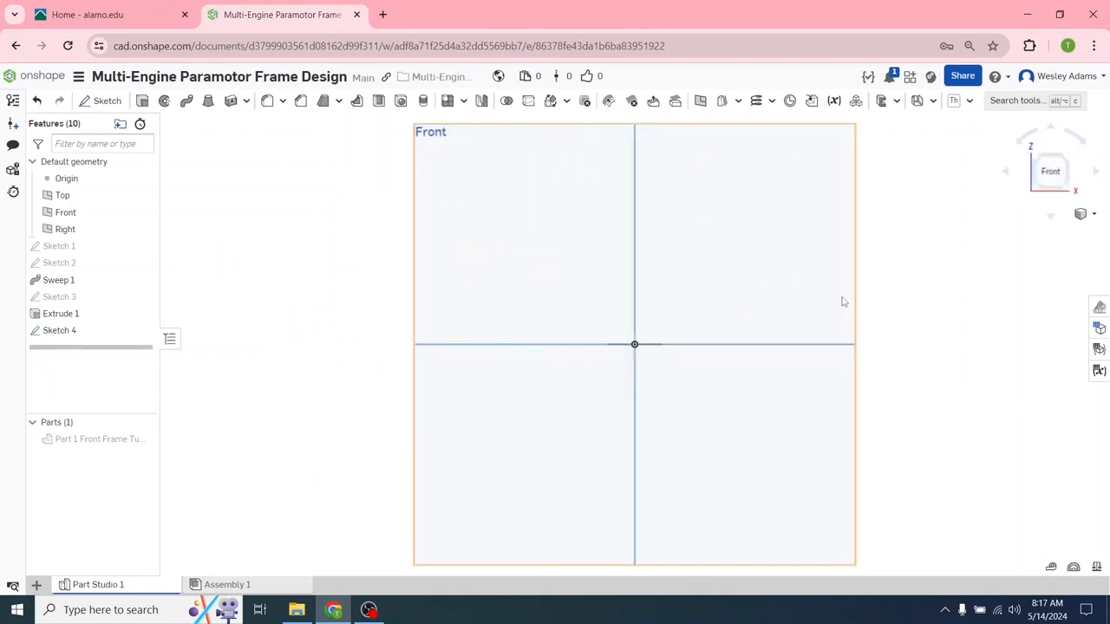
{"action": "middle_click_drag", "start_coordinate": [847, 294], "coordinate": [768, 458]}
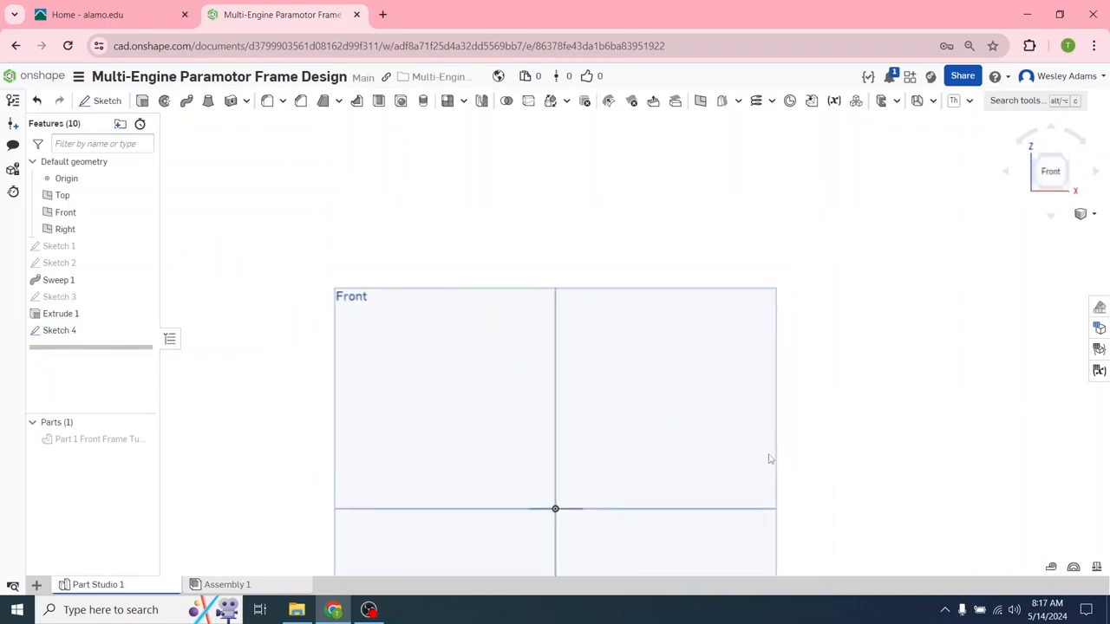
{"action": "left_click", "coordinate": [97, 104]}
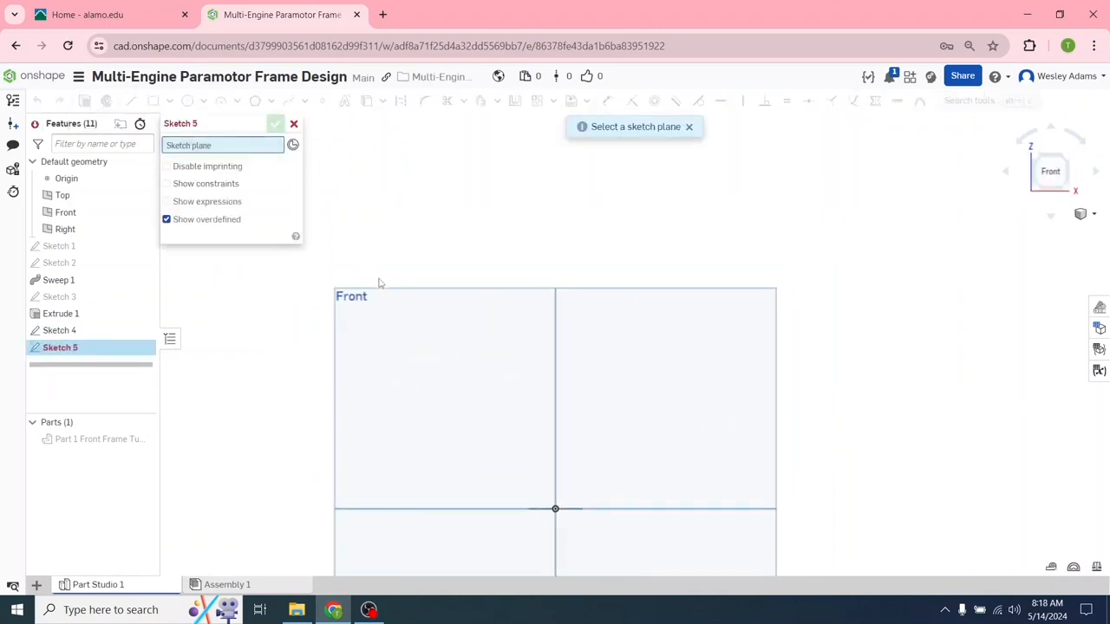
{"action": "left_click", "coordinate": [395, 314]}
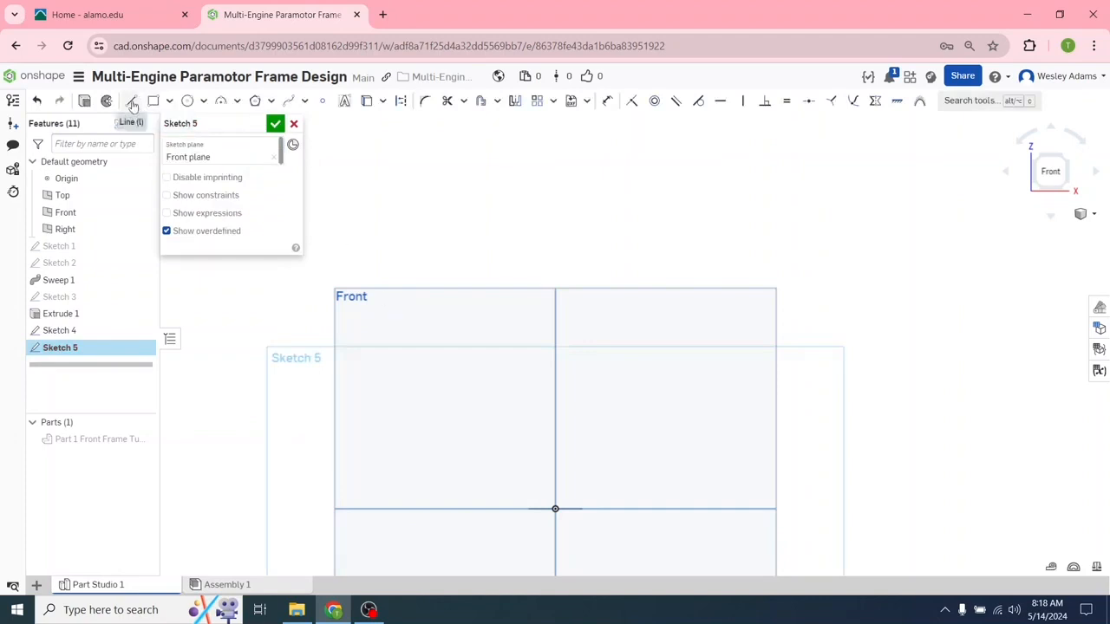
{"action": "left_click", "coordinate": [131, 100]}
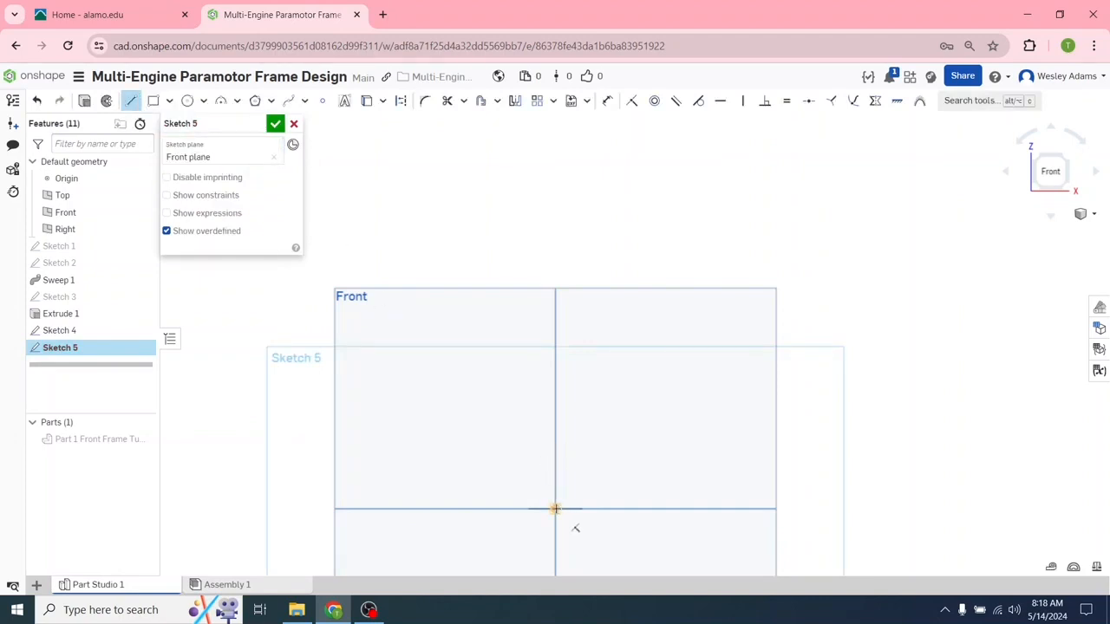
{"action": "left_click", "coordinate": [555, 508]}
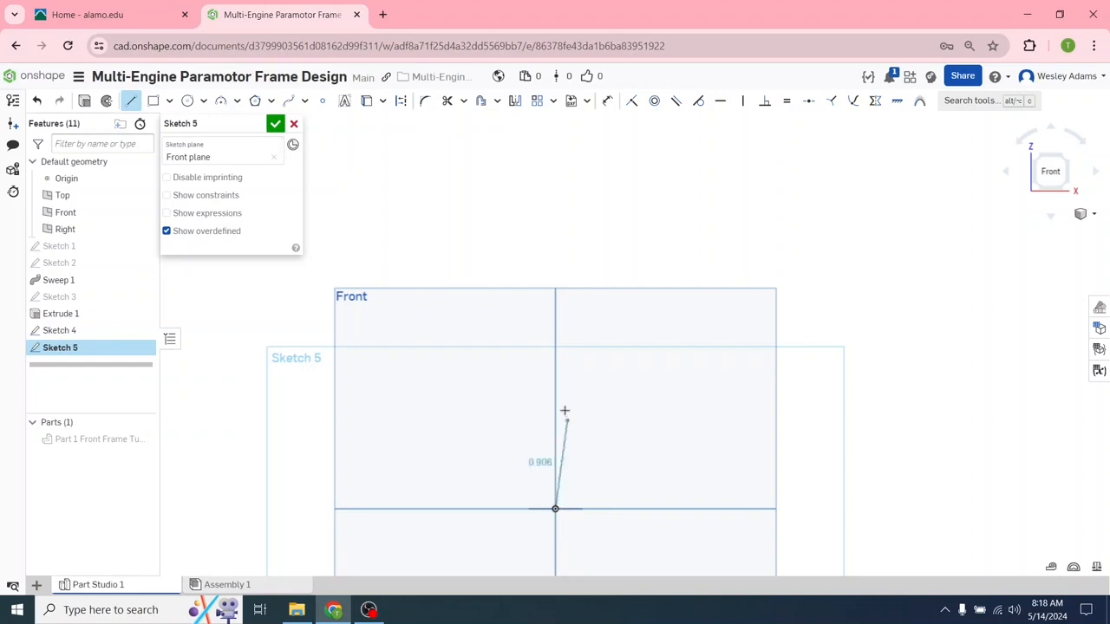
{"action": "left_click", "coordinate": [556, 267]}
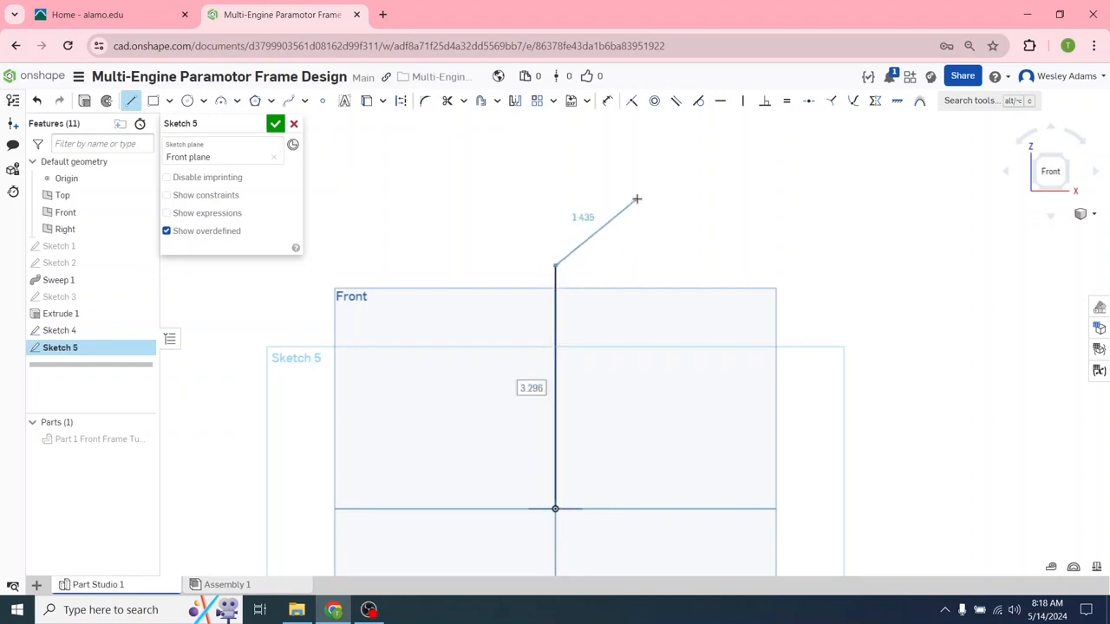
{"action": "key", "text": "Escape"}
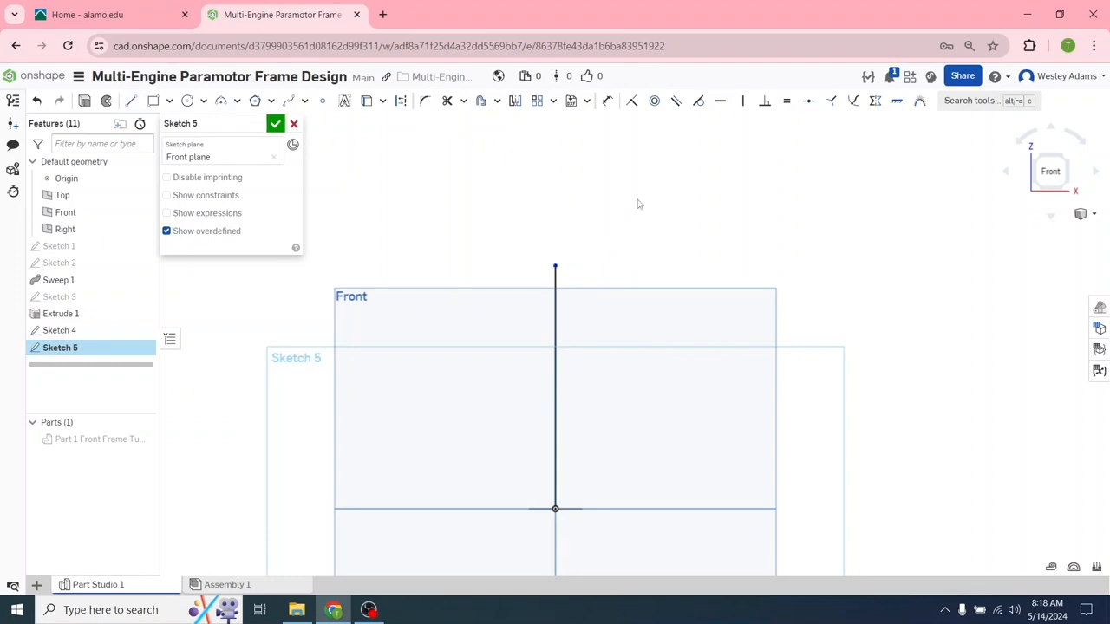
- Dimension the vertical line's length as 13.5 in
{"action": "left_click", "coordinate": [609, 103]}
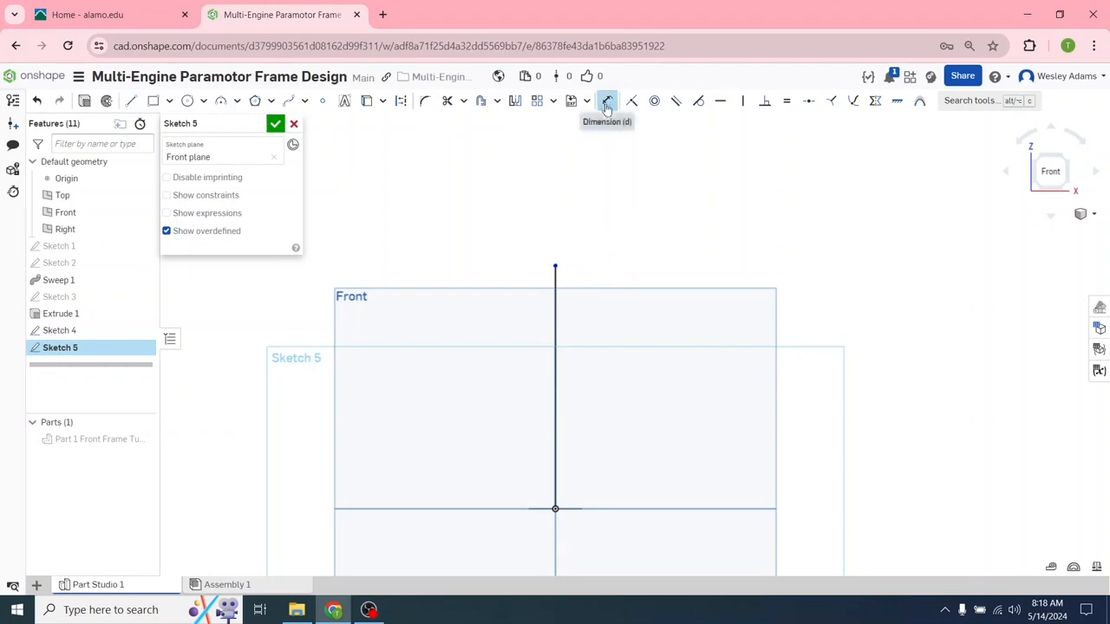
{"action": "left_click", "coordinate": [556, 405]}
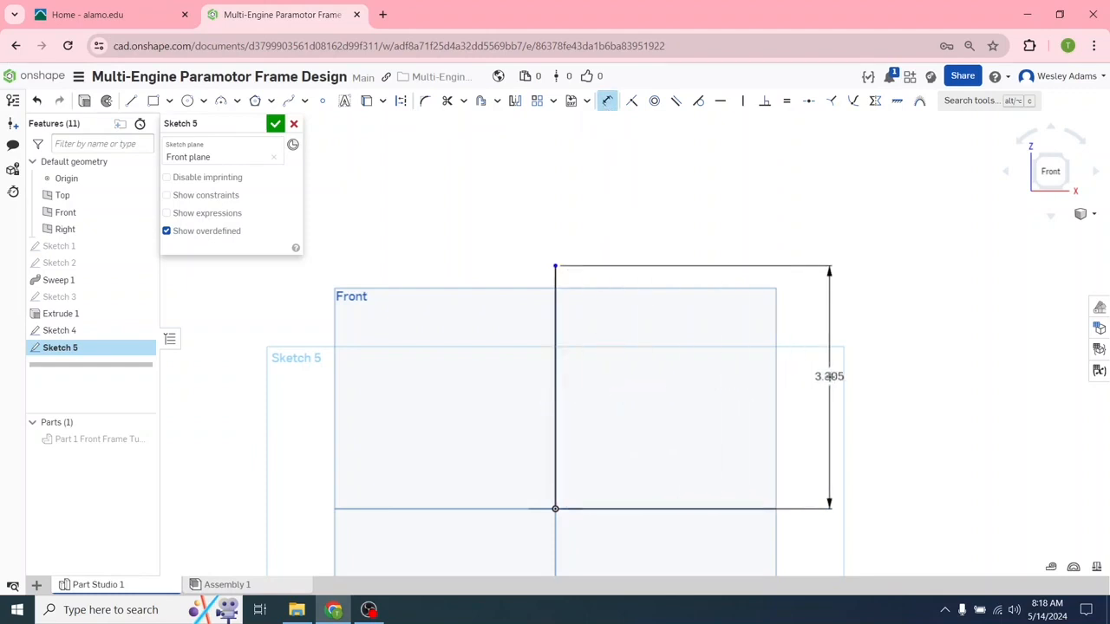
{"action": "double_click", "coordinate": [828, 376]}
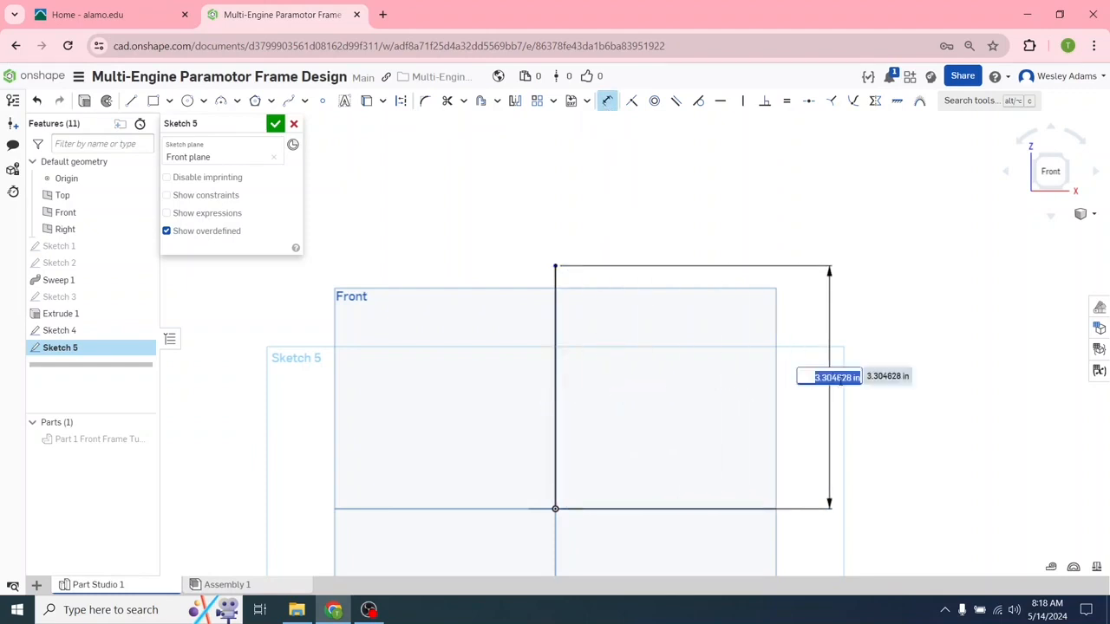
{"action": "type", "text": "13.5"}
{"action": "key", "text": "Return"}
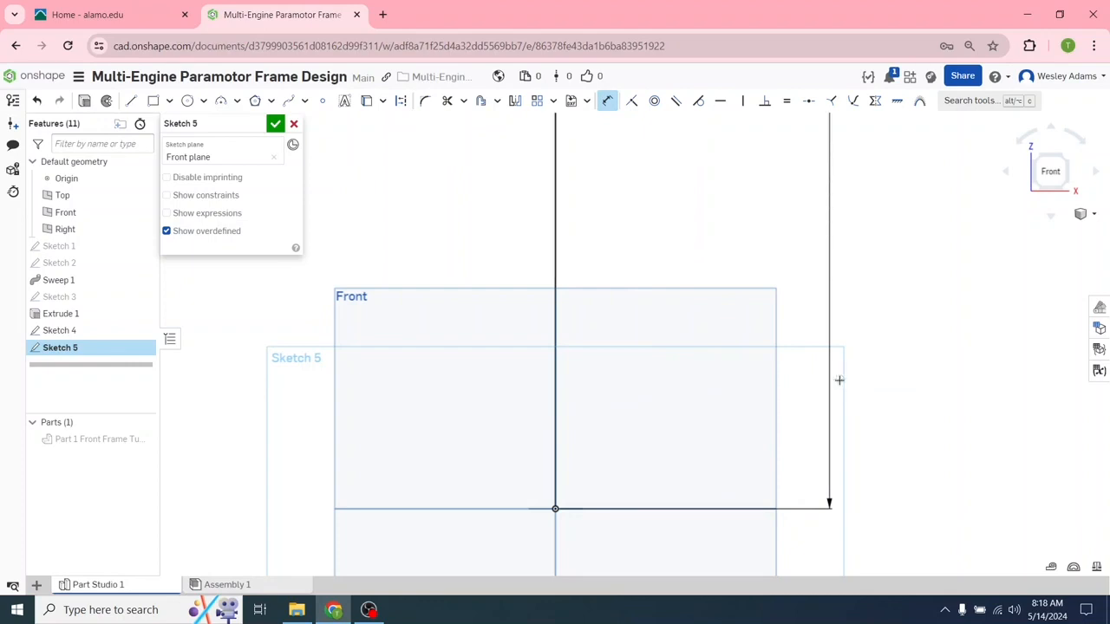
- Finish the Front plane sketch containing the 13.5 in vertical path line
{"action": "scroll", "coordinate": [858, 380], "scroll_direction": "down", "scroll_amount": 4}
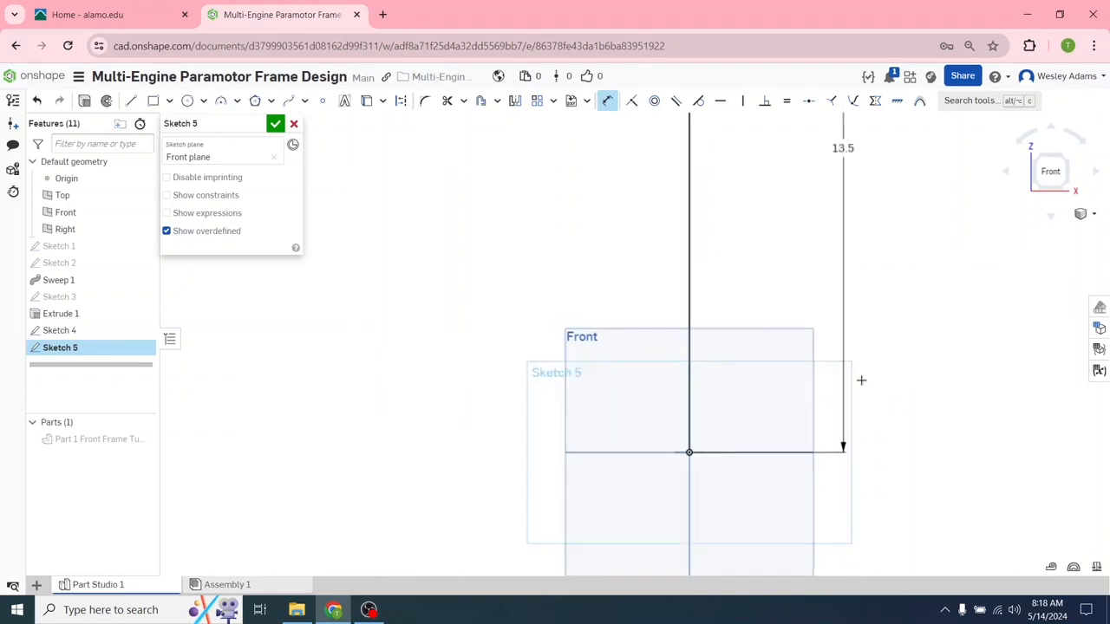
{"action": "key", "text": "f"}
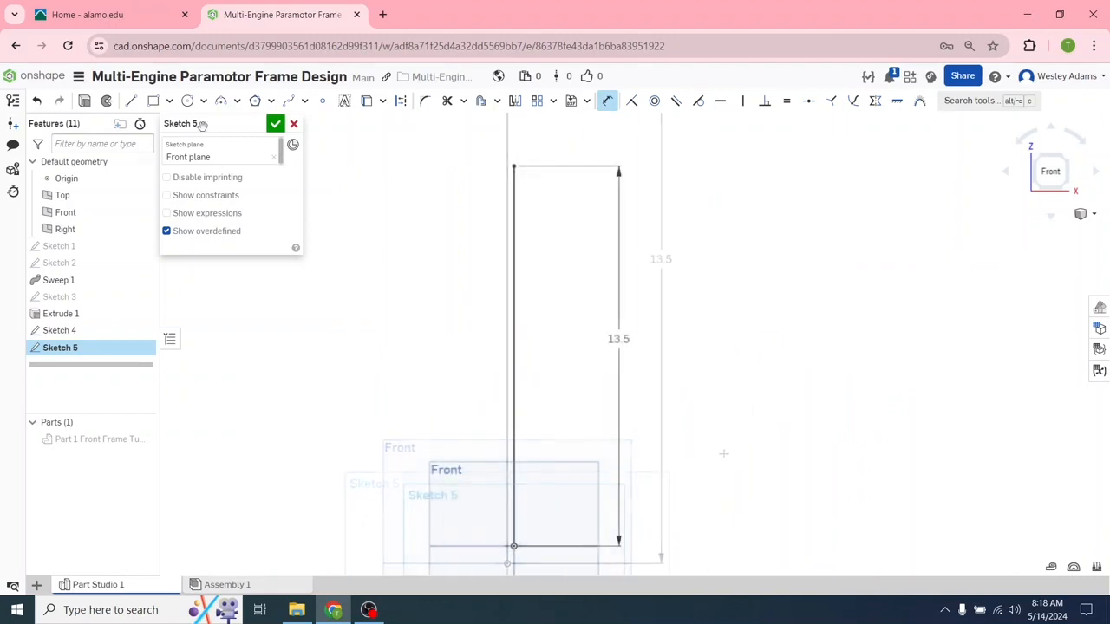
{"action": "left_click", "coordinate": [275, 125]}
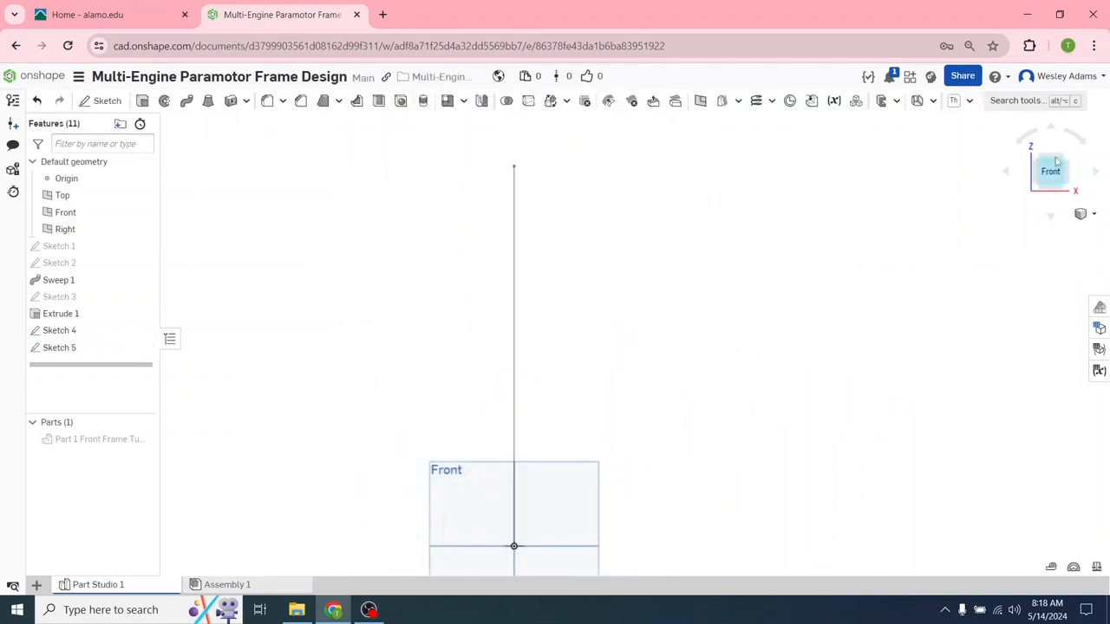
- Sweep the origin circle along the vertical path line as a new solid part
{"action": "left_click", "coordinate": [1028, 191]}
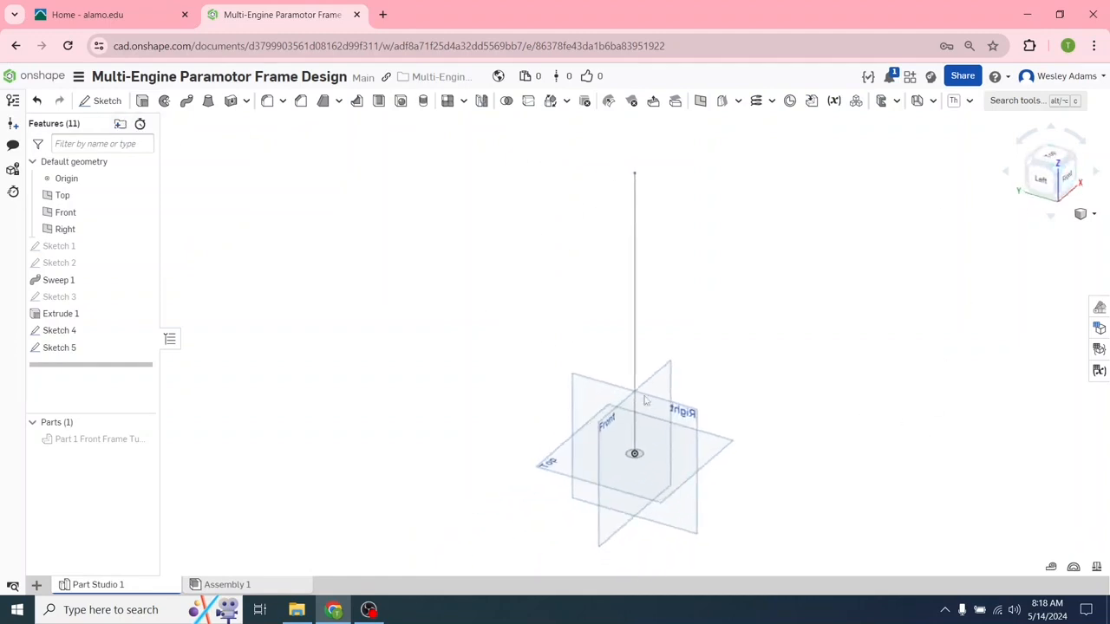
{"action": "left_click", "coordinate": [186, 101]}
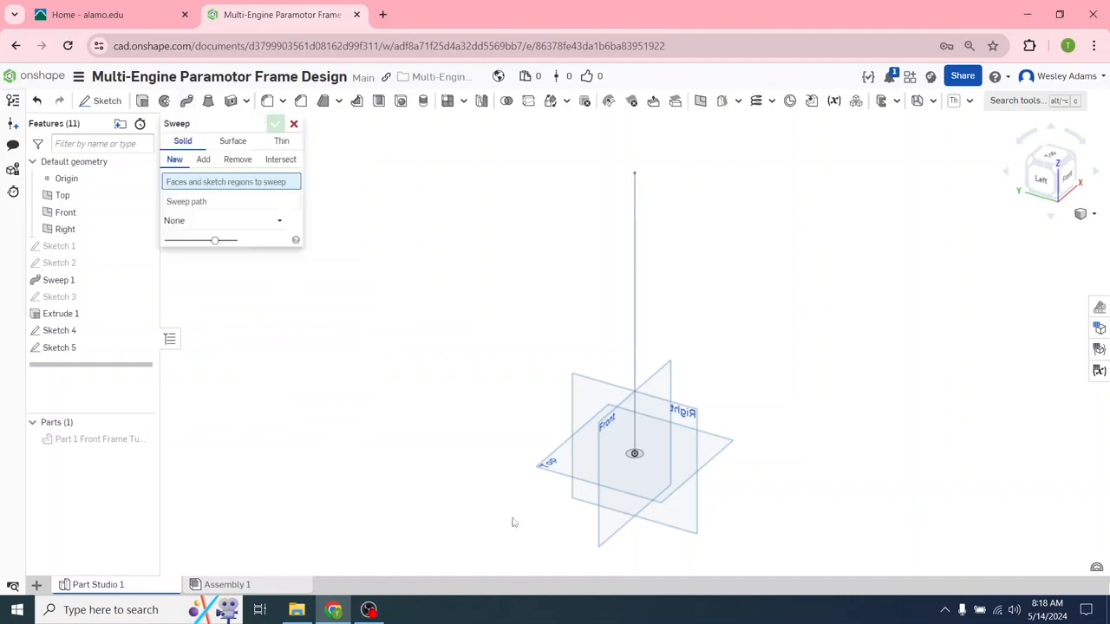
{"action": "left_click", "coordinate": [635, 455]}
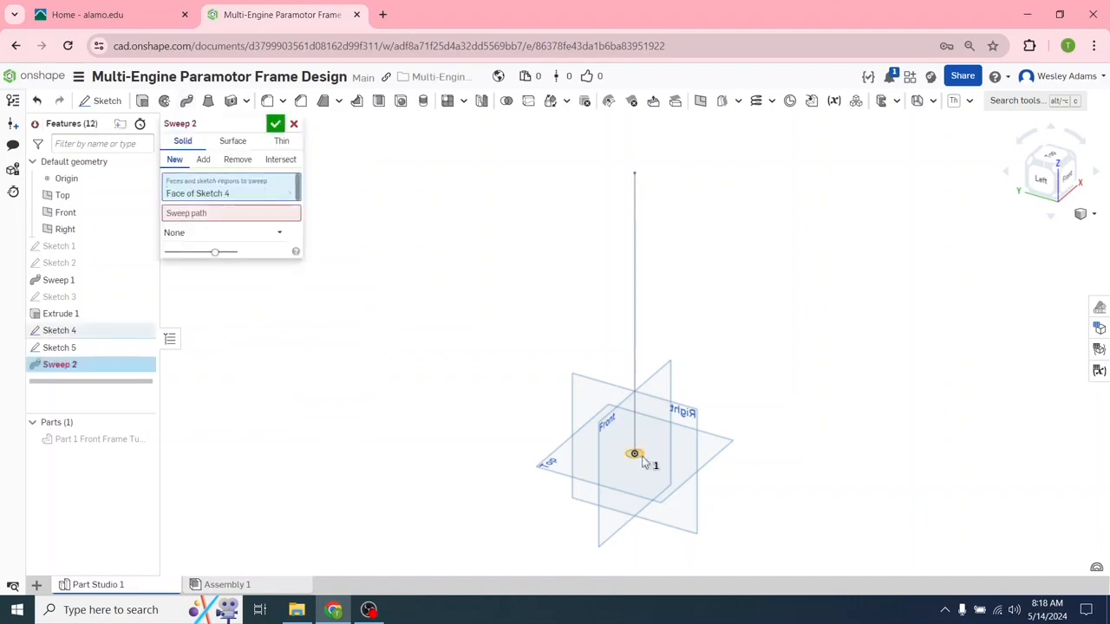
{"action": "left_click", "coordinate": [234, 214]}
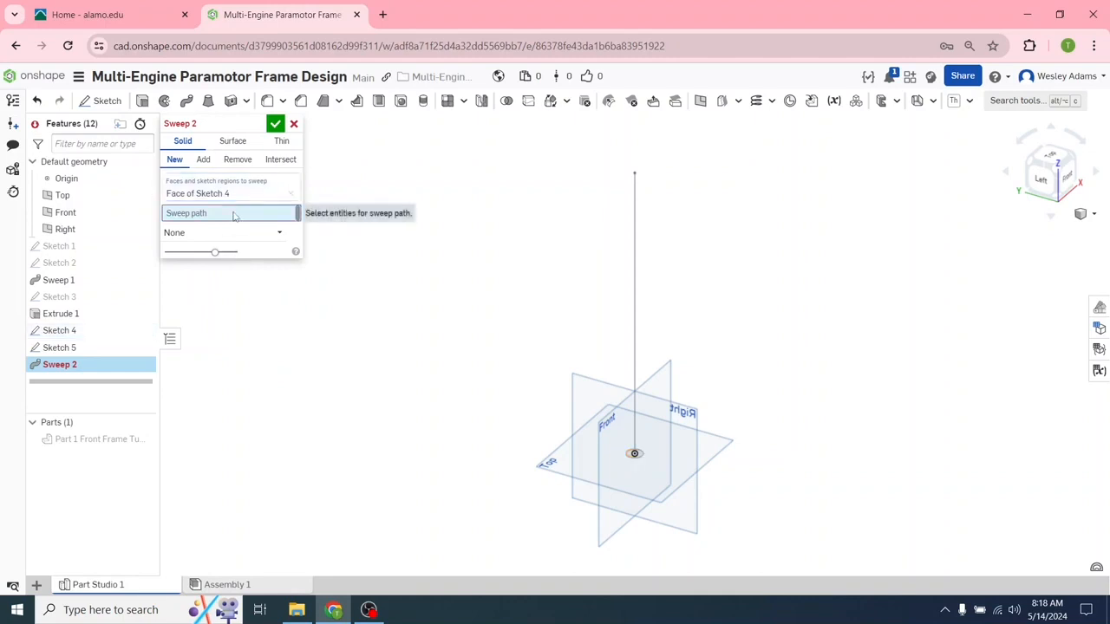
{"action": "left_click", "coordinate": [637, 308]}
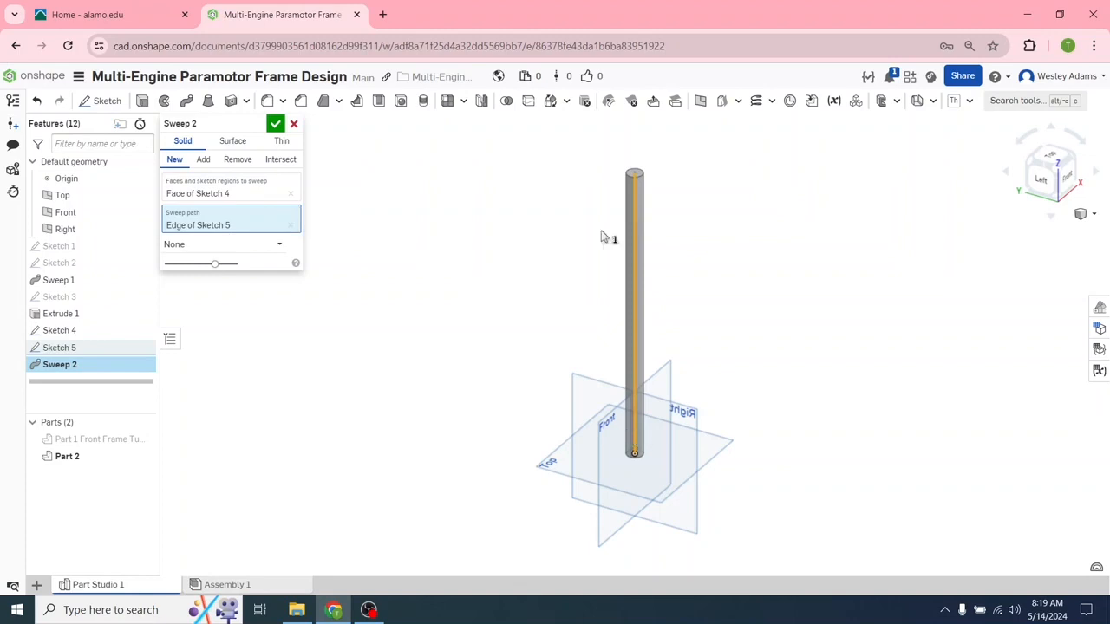
{"action": "left_click", "coordinate": [277, 124]}
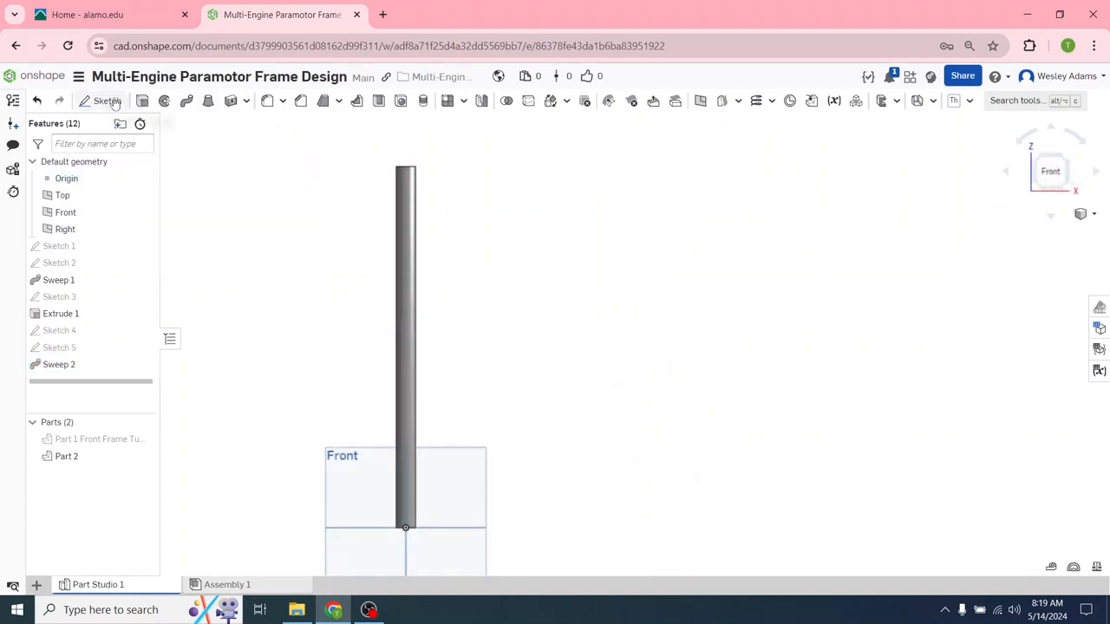
- Start a sketch on the Front plane and draw two circles about 0.454 in in diameter on the tube's centreline, one near each end
{"action": "left_click", "coordinate": [102, 102]}
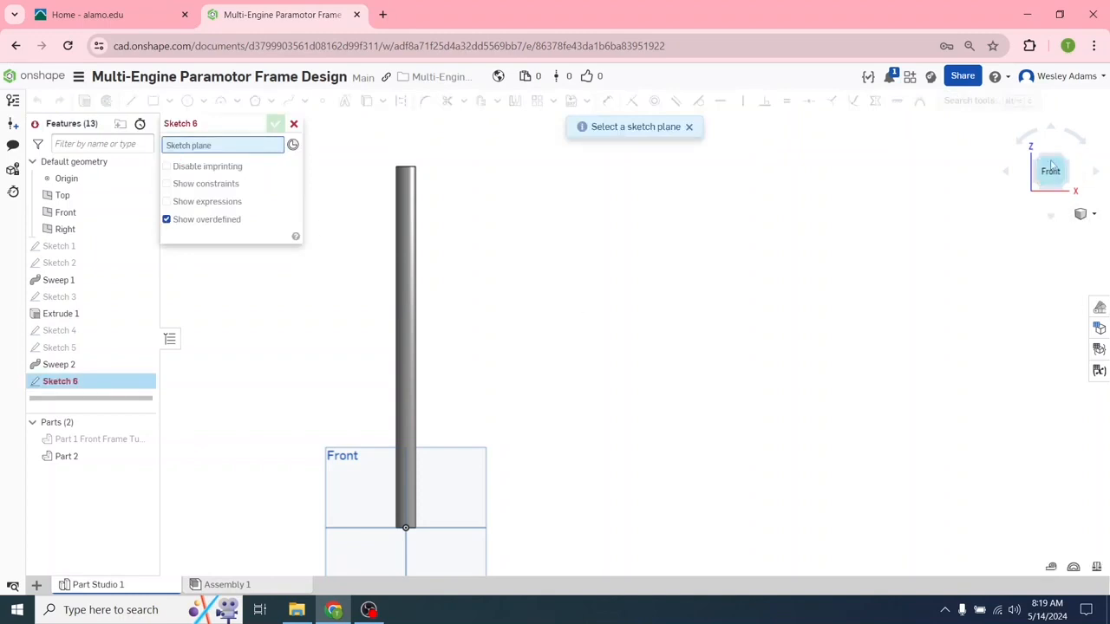
{"action": "left_click", "coordinate": [473, 492]}
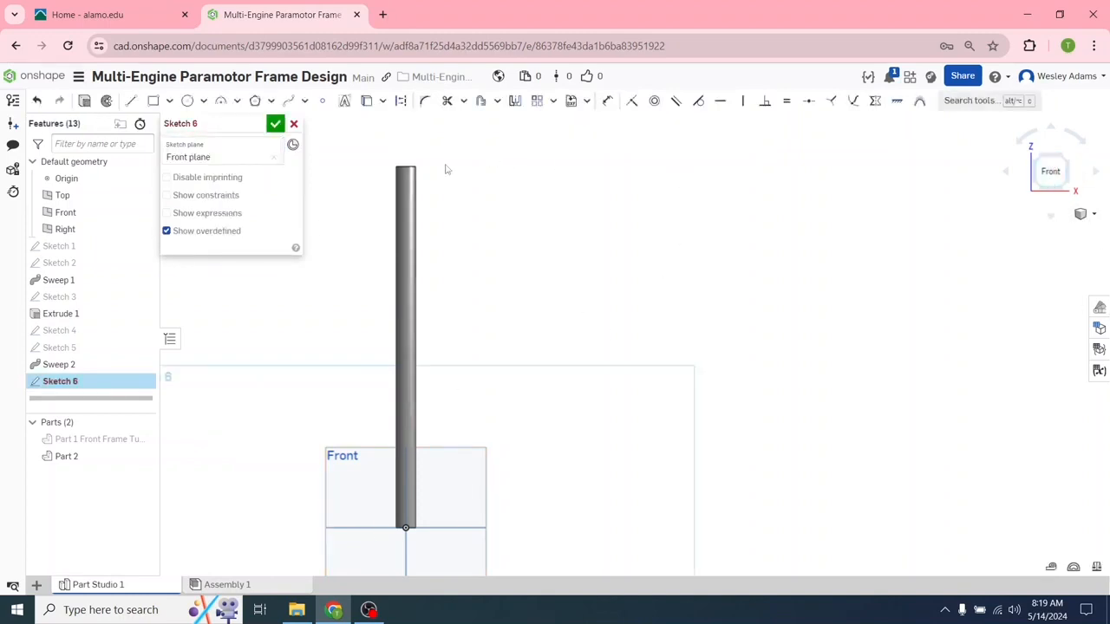
{"action": "left_click", "coordinate": [186, 101]}
{"action": "left_click", "coordinate": [405, 479]}
{"action": "left_click", "coordinate": [407, 486]}
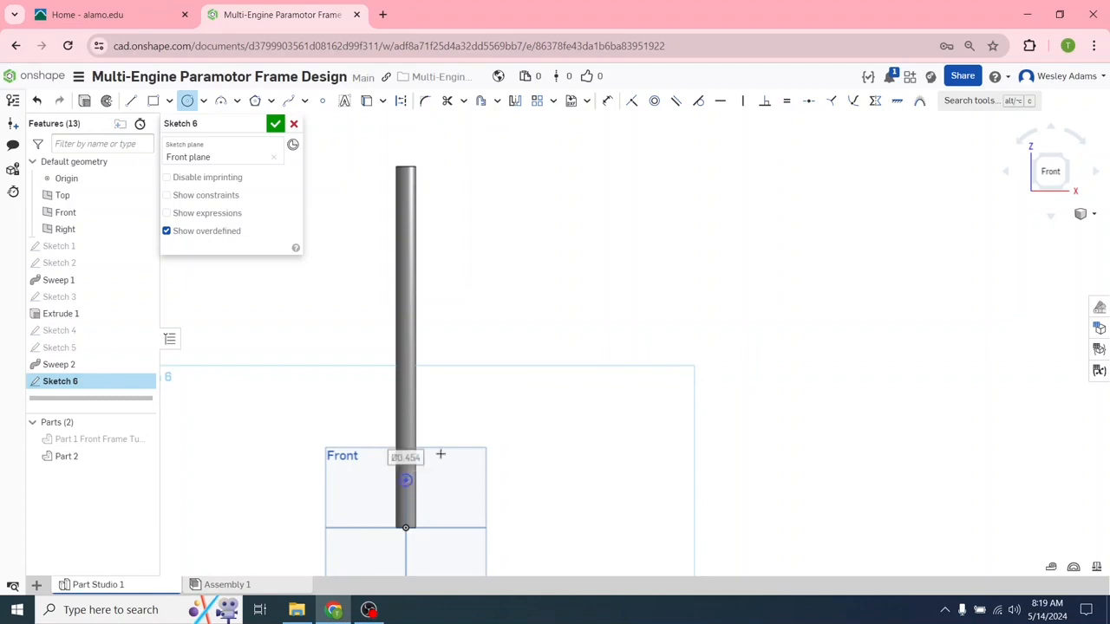
{"action": "left_click", "coordinate": [405, 198]}
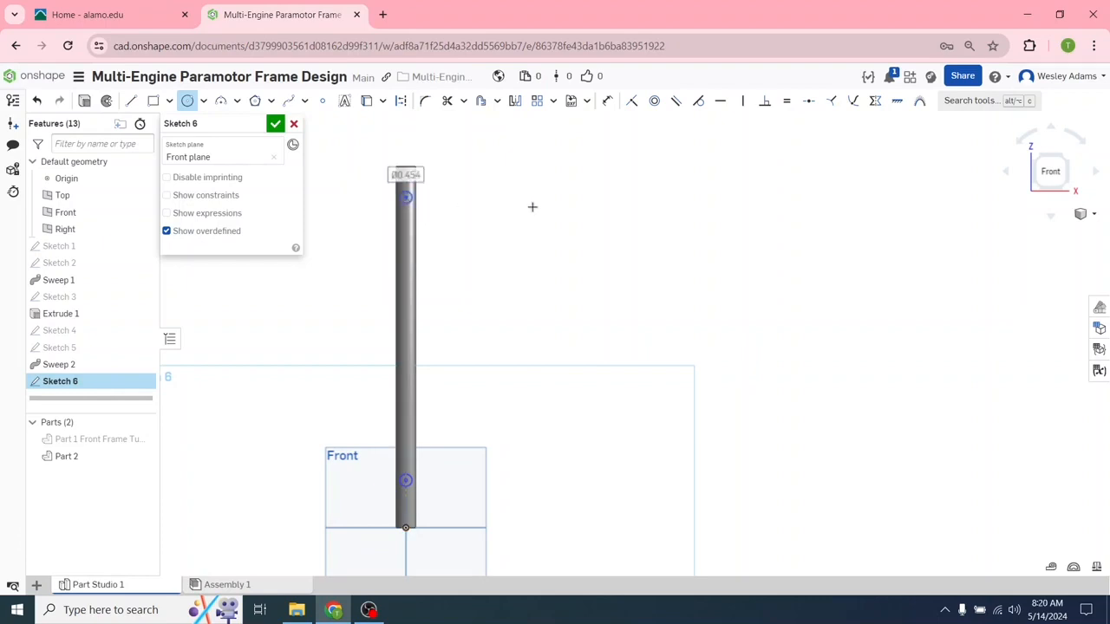
- Dimension the upper circle's diameter as 0.394 in
{"action": "left_click", "coordinate": [607, 100]}
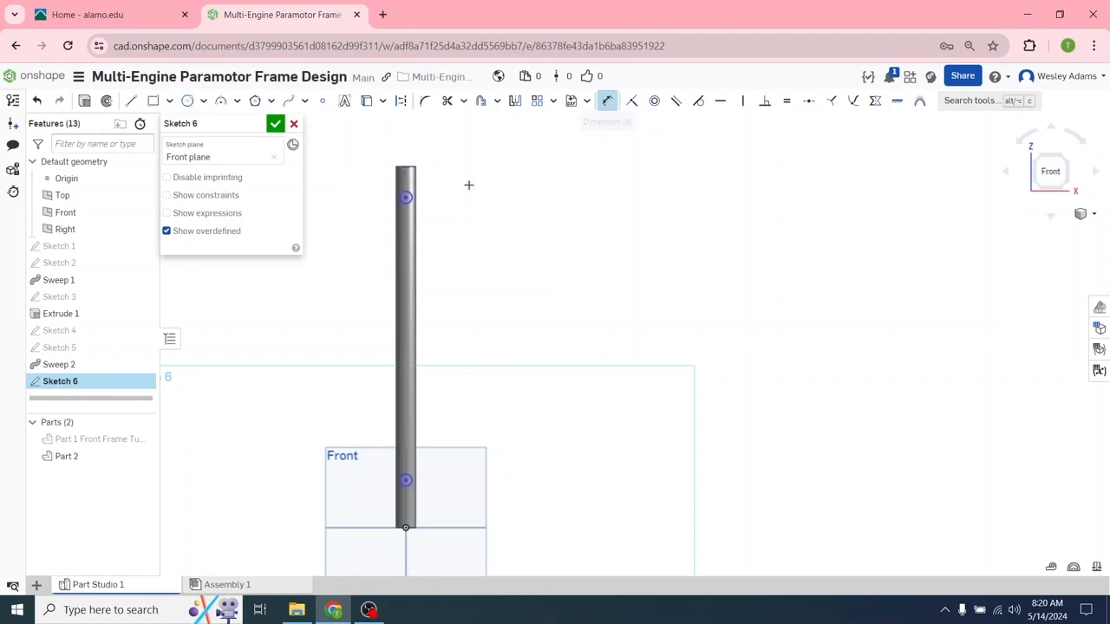
{"action": "left_click", "coordinate": [407, 197]}
{"action": "left_click", "coordinate": [481, 191]}
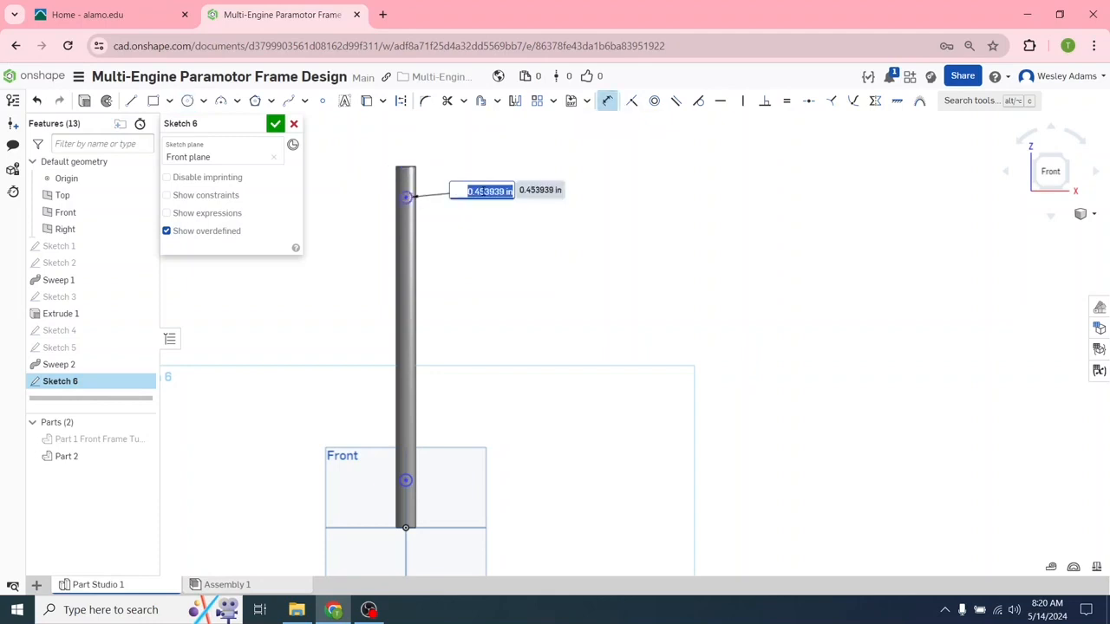
{"action": "key", "text": "BackSpace"}
{"action": "type", "text": ".394"}
{"action": "key", "text": "Return"}
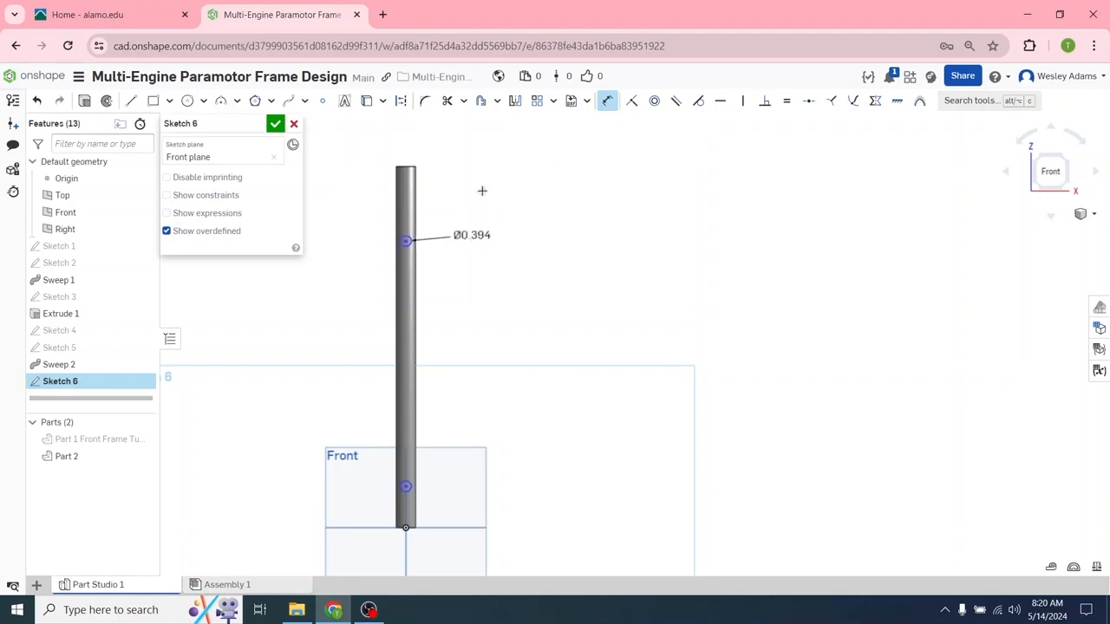
- Dimension the lower circle's diameter as 0.394 in
{"action": "left_click", "coordinate": [406, 486]}
{"action": "left_click", "coordinate": [591, 483]}
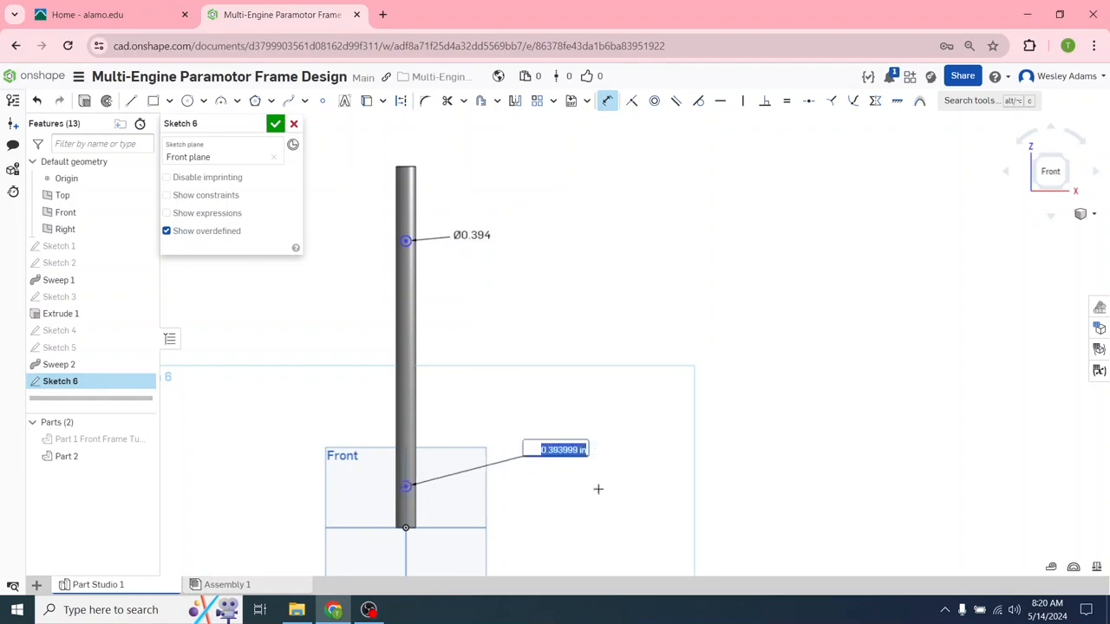
{"action": "key", "text": "BackSpace"}
{"action": "type", "text": ".394"}
{"action": "key", "text": "Return"}
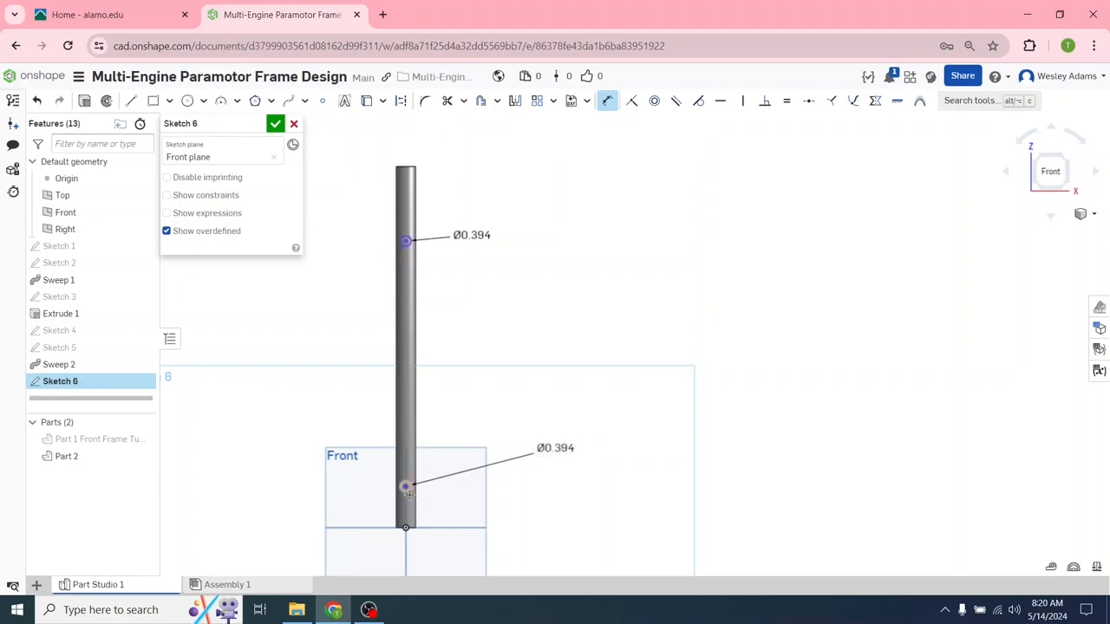
- Dimension the vertical distance between the two circle centres as 10 in
{"action": "scroll", "coordinate": [552, 520], "scroll_direction": "up", "scroll_amount": 3}
{"action": "mouse_move", "coordinate": [520, 523]}
{"action": "middle_mouse_down"}
{"action": "mouse_move", "coordinate": [668, 443]}
{"action": "mouse_move", "coordinate": [720, 493]}
{"action": "middle_mouse_up"}
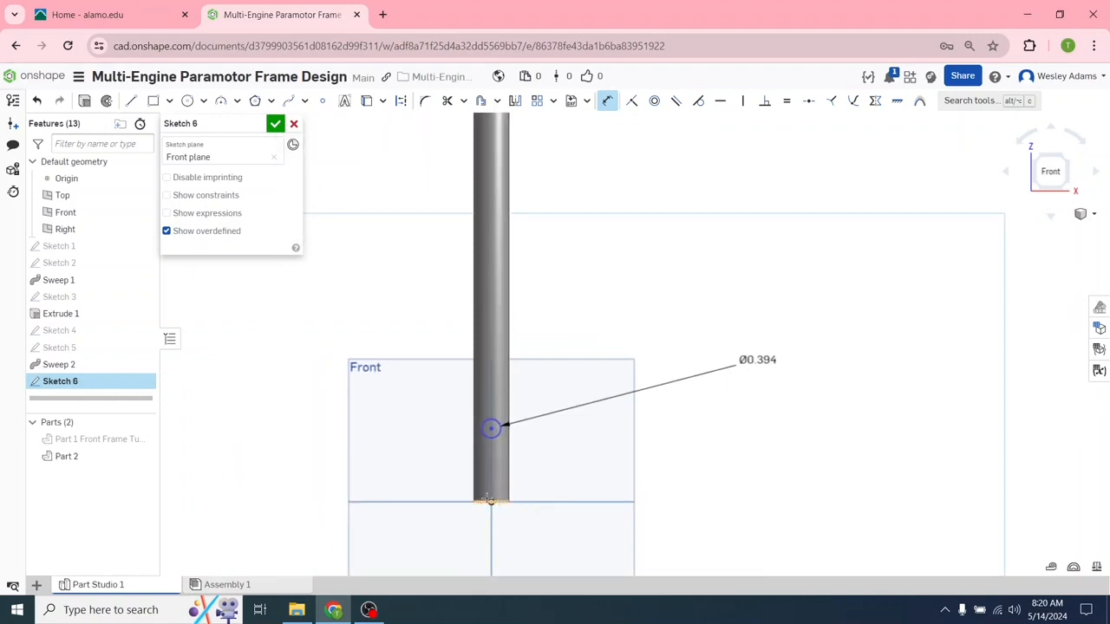
{"action": "scroll", "coordinate": [838, 411], "scroll_direction": "down", "scroll_amount": 3}
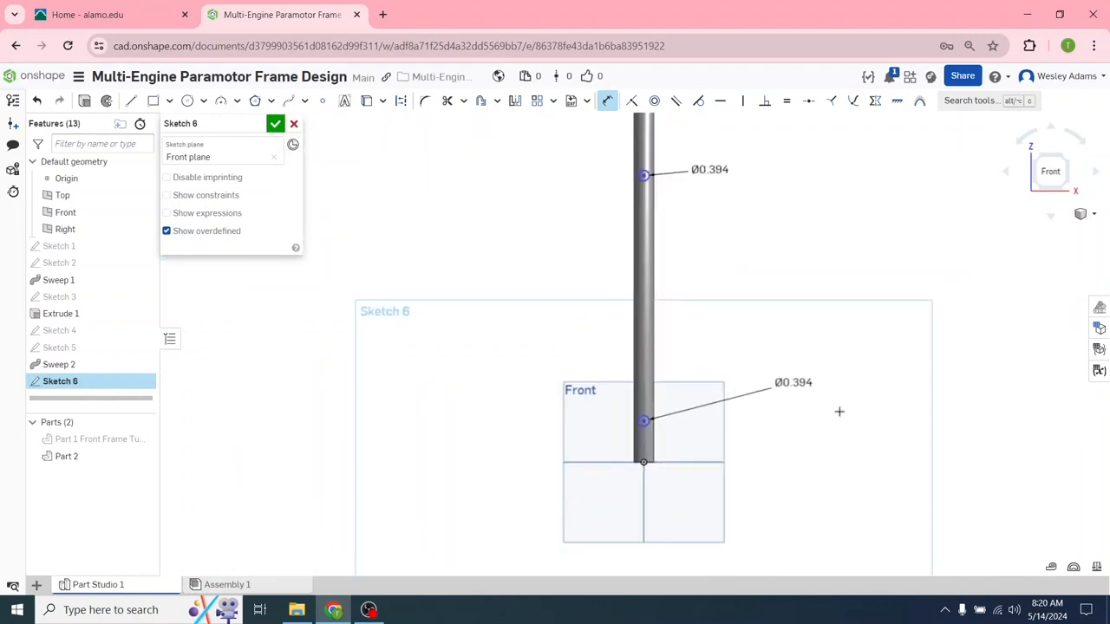
{"action": "left_click", "coordinate": [643, 421]}
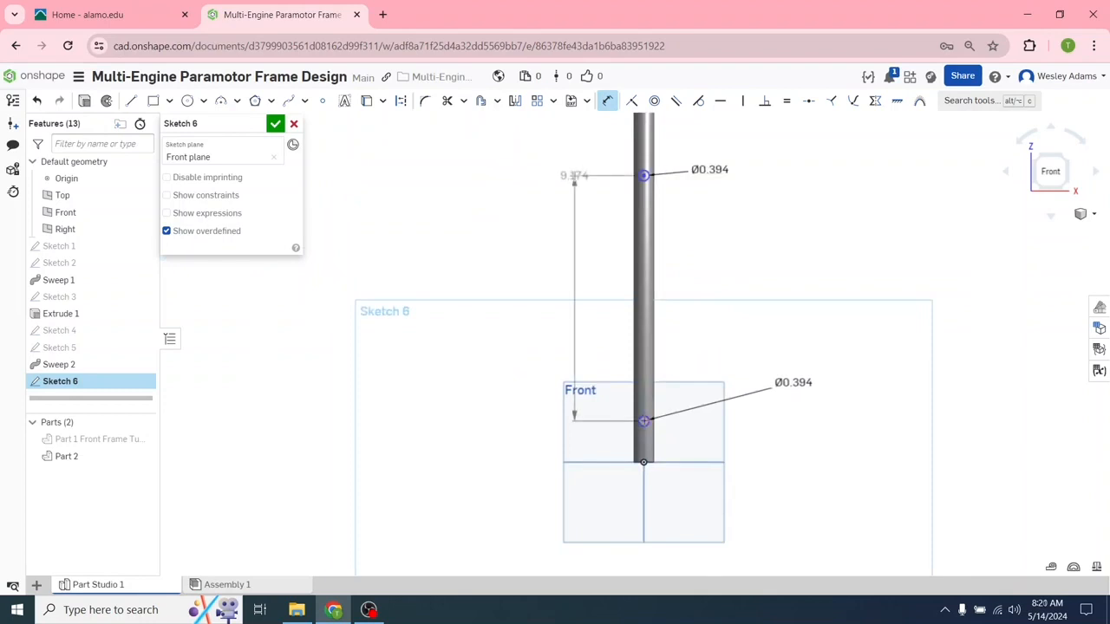
{"action": "left_click", "coordinate": [574, 176]}
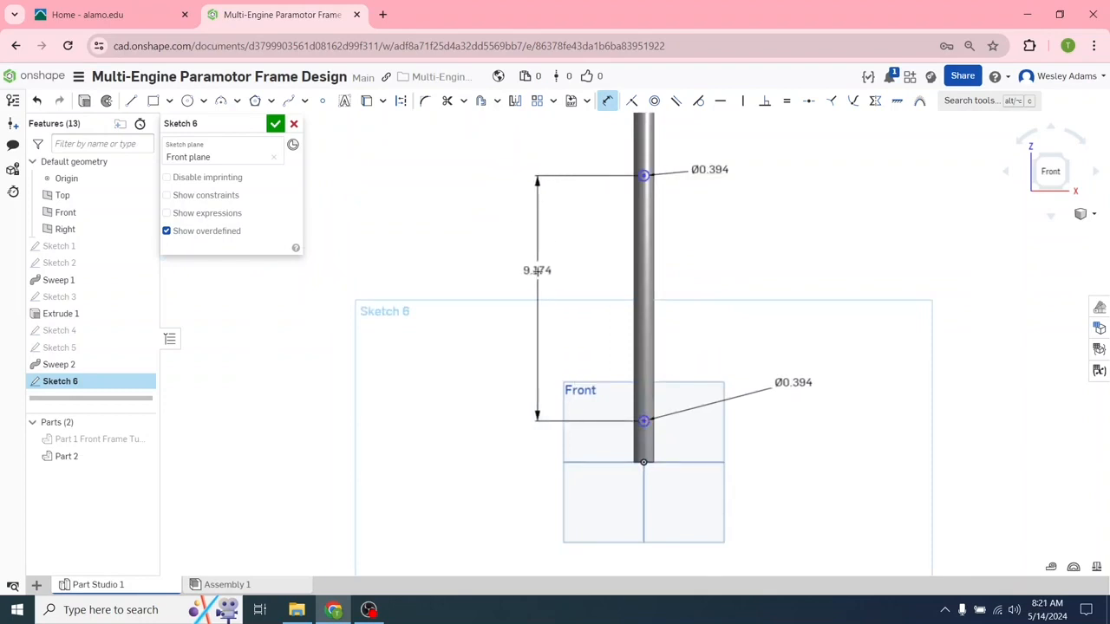
{"action": "left_click", "coordinate": [536, 272]}
{"action": "type", "text": "10"}
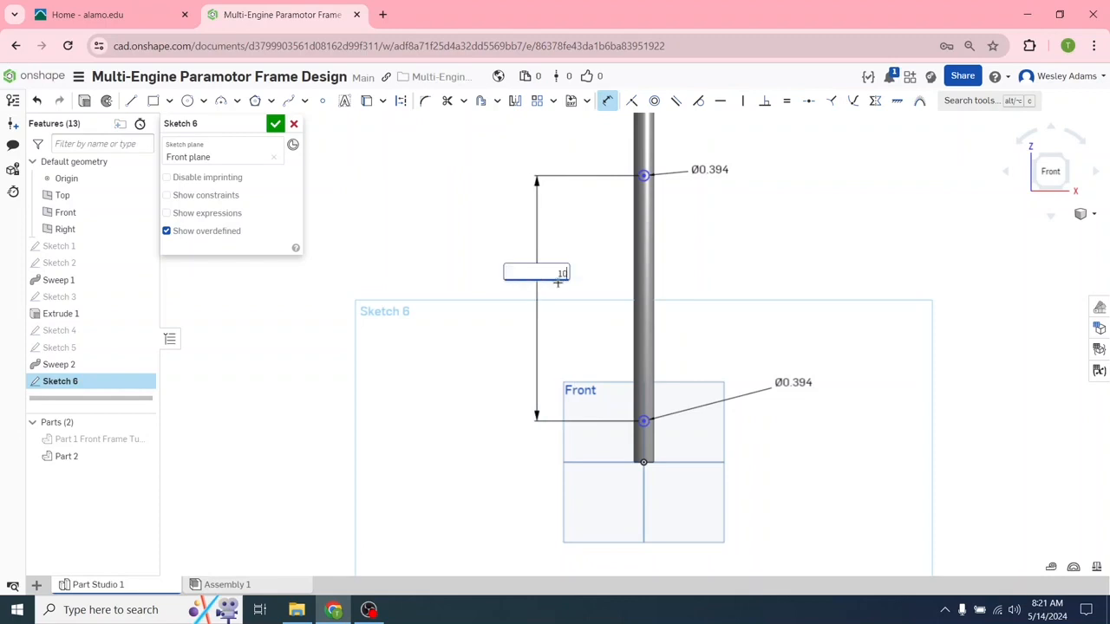
{"action": "key", "text": "Return"}
- Dimension the lower circle's centre 1.75 in above the origin at the tube's bottom end
{"action": "scroll", "coordinate": [633, 427], "scroll_direction": "down", "scroll_amount": 5}
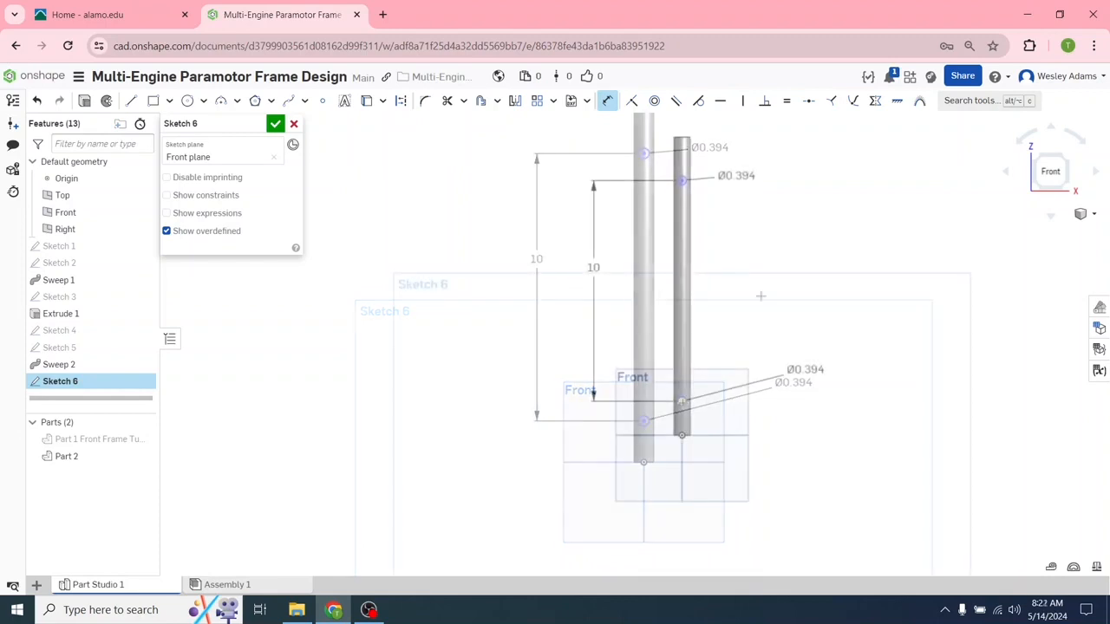
{"action": "scroll", "coordinate": [683, 403], "scroll_direction": "down", "scroll_amount": 1}
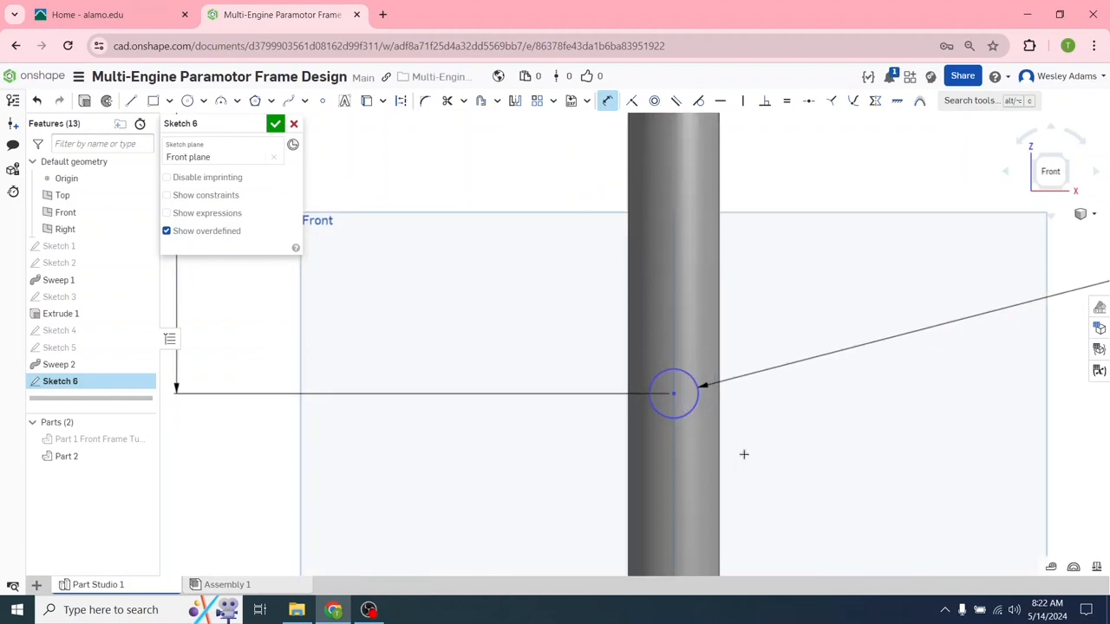
{"action": "middle_click_drag", "start_coordinate": [789, 474], "coordinate": [748, 390]}
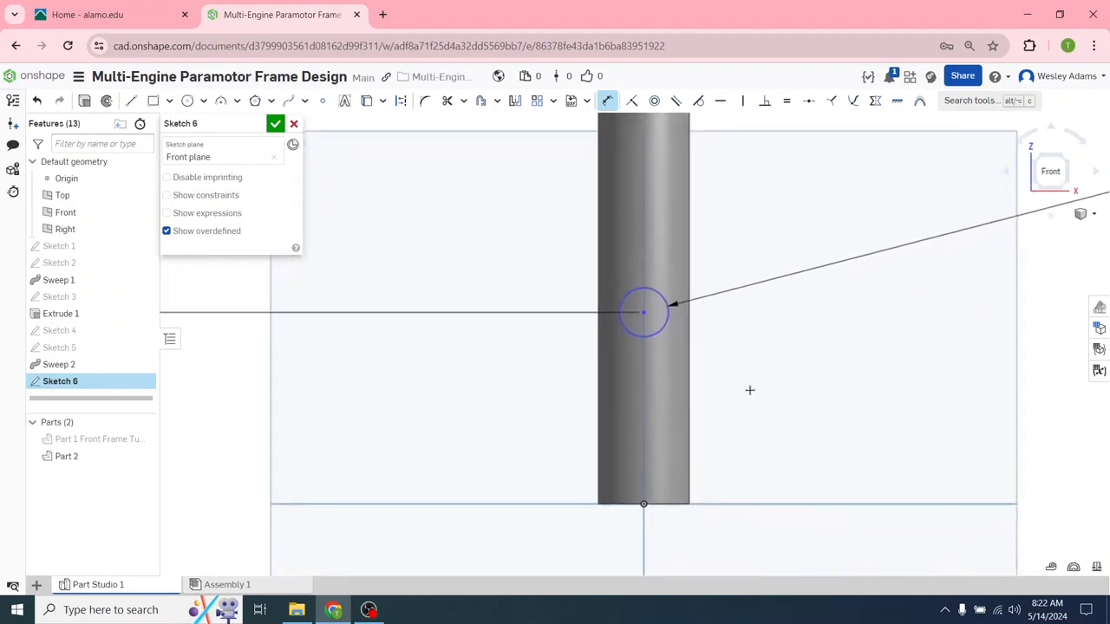
{"action": "left_click", "coordinate": [643, 312]}
{"action": "left_click", "coordinate": [644, 504]}
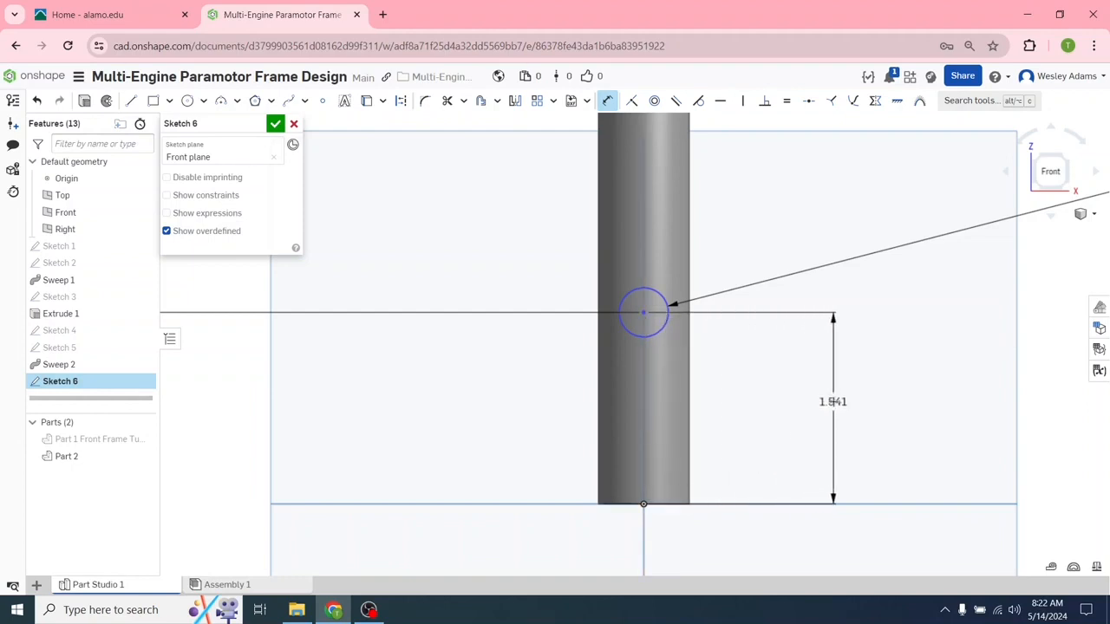
{"action": "left_click", "coordinate": [833, 402]}
{"action": "type", "text": "2"}
{"action": "key", "text": "BackSpace"}
{"action": "type", "text": "1.75"}
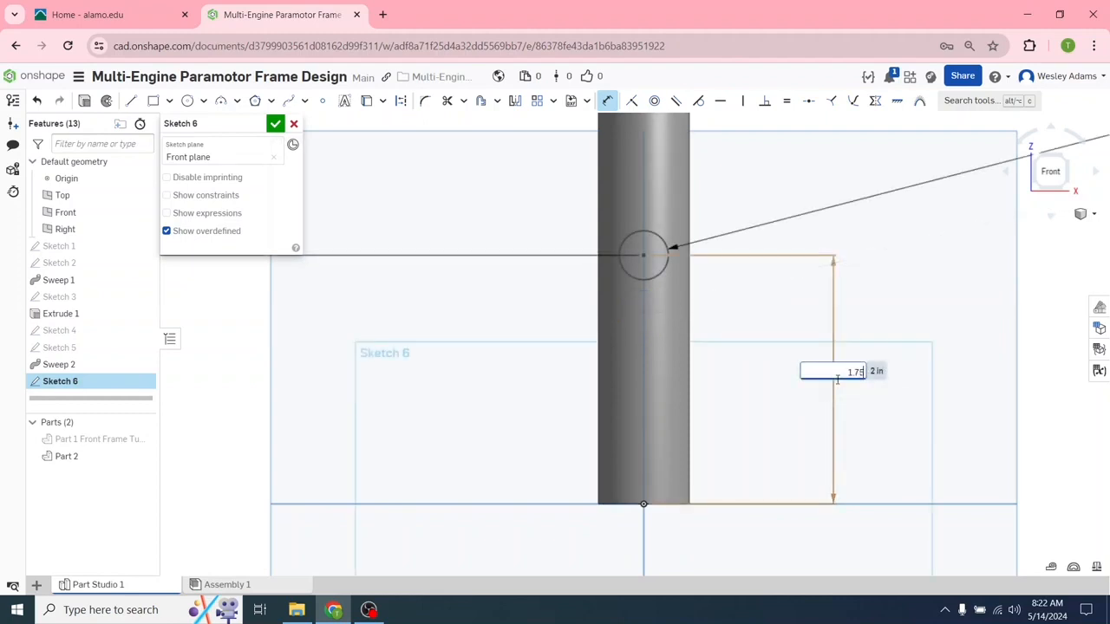
{"action": "key", "text": "Return"}
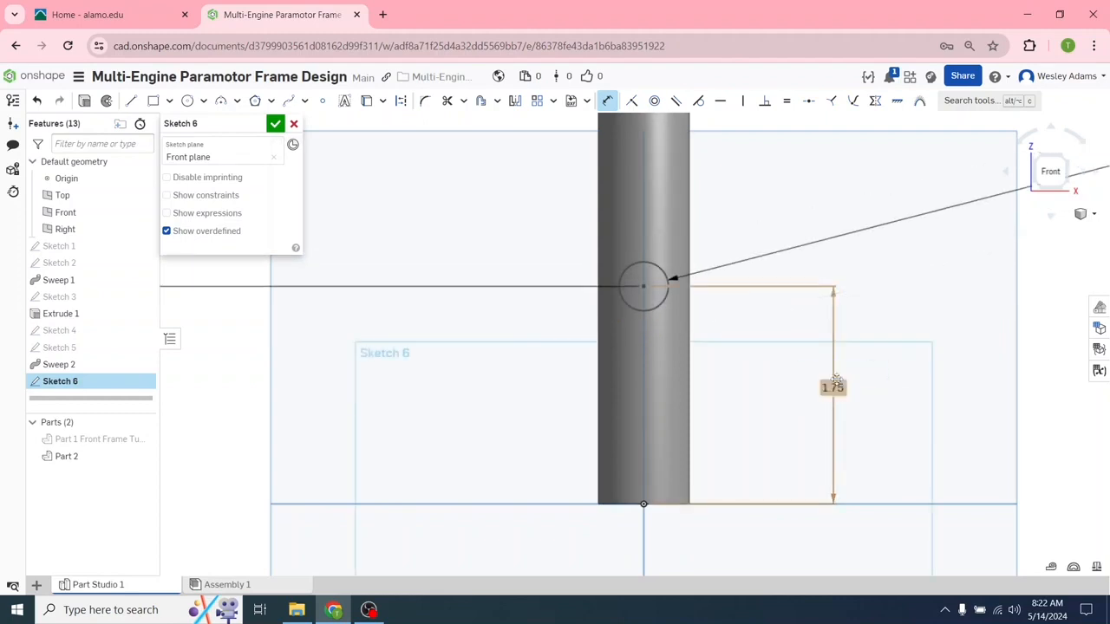
- Dimension the upper circle's centre from the tube's top end, move its diameter label below the circle and finish the sketch
{"action": "key", "text": "f"}
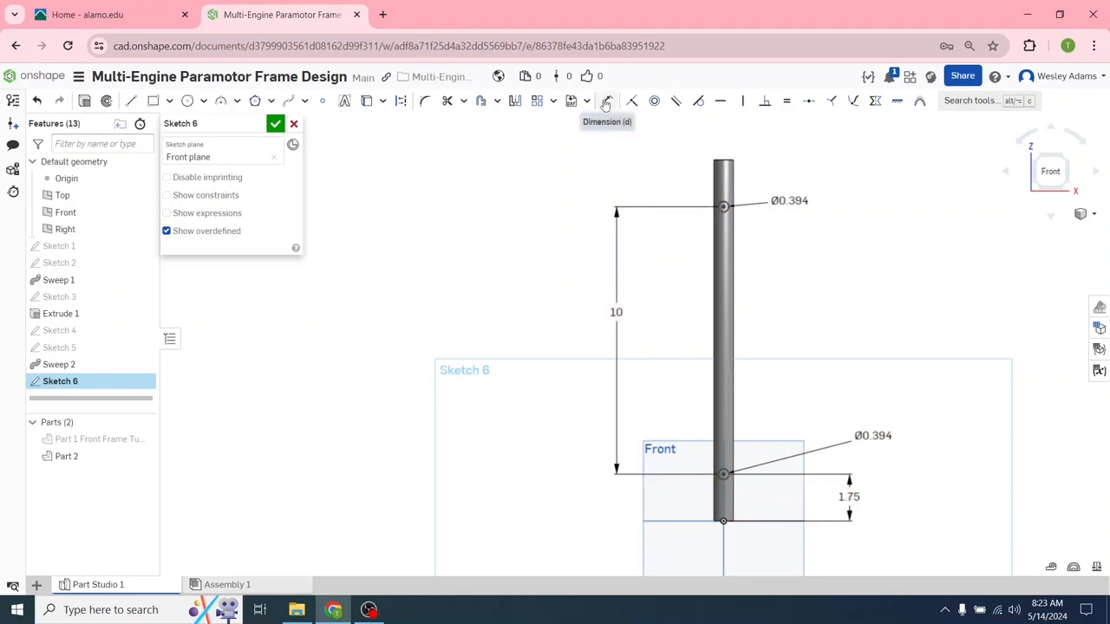
{"action": "left_click", "coordinate": [606, 103]}
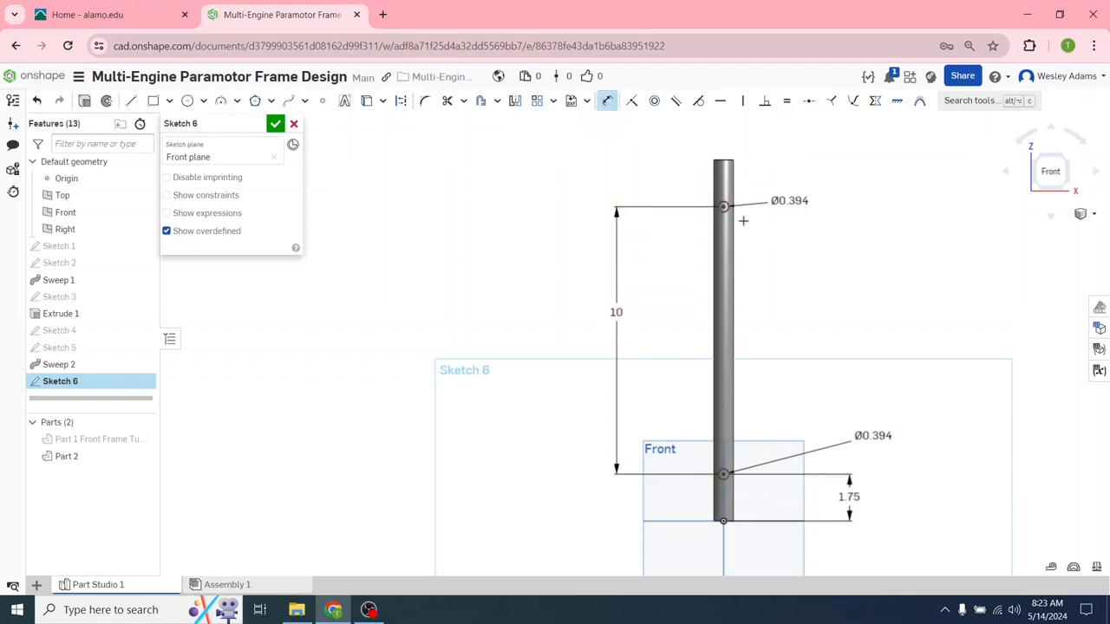
{"action": "left_click", "coordinate": [724, 158]}
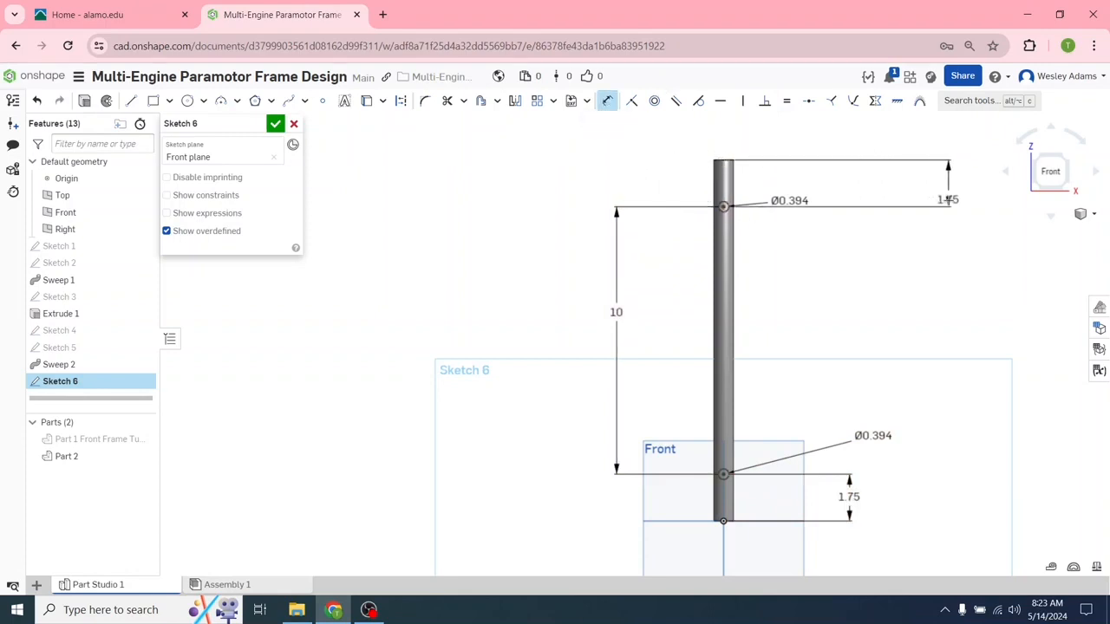
{"action": "left_click", "coordinate": [937, 180]}
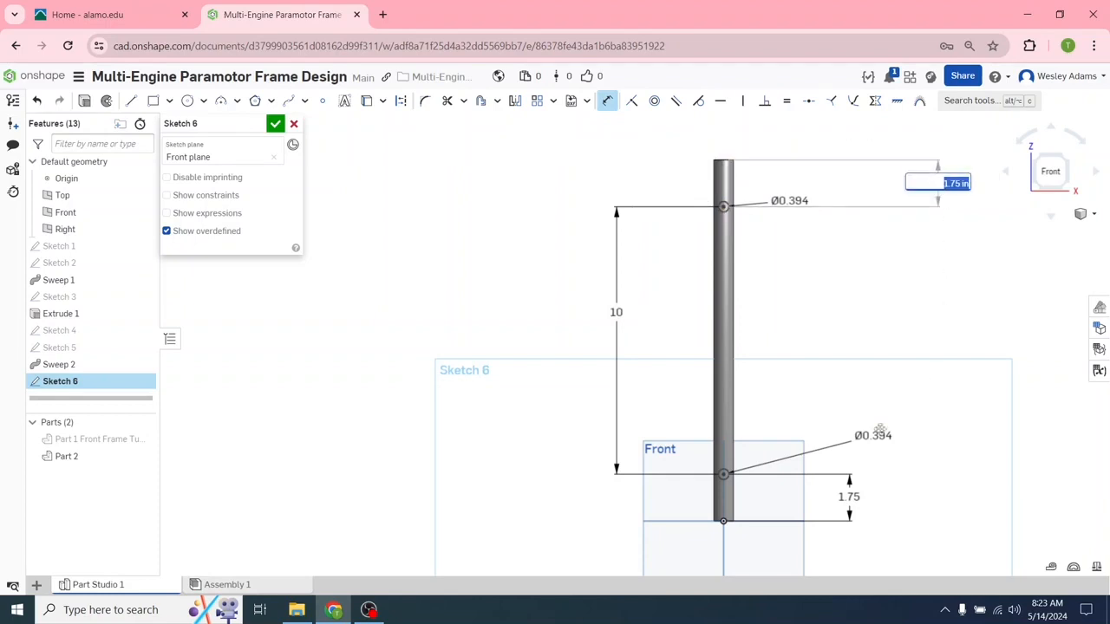
{"action": "left_click_drag", "start_coordinate": [787, 201], "coordinate": [800, 260]}
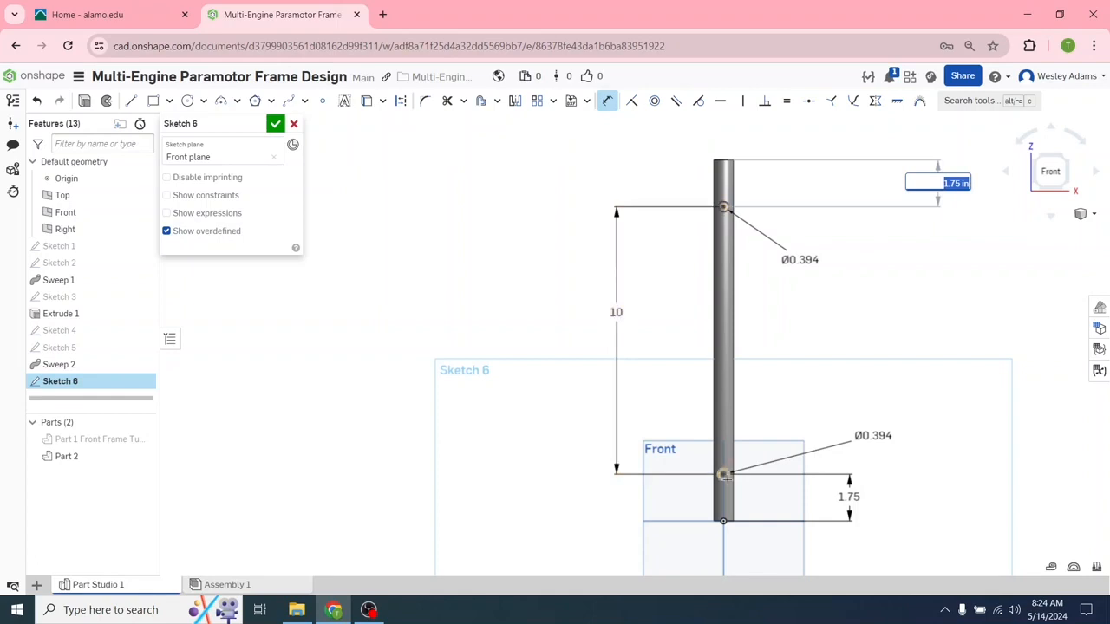
{"action": "left_click", "coordinate": [274, 125]}
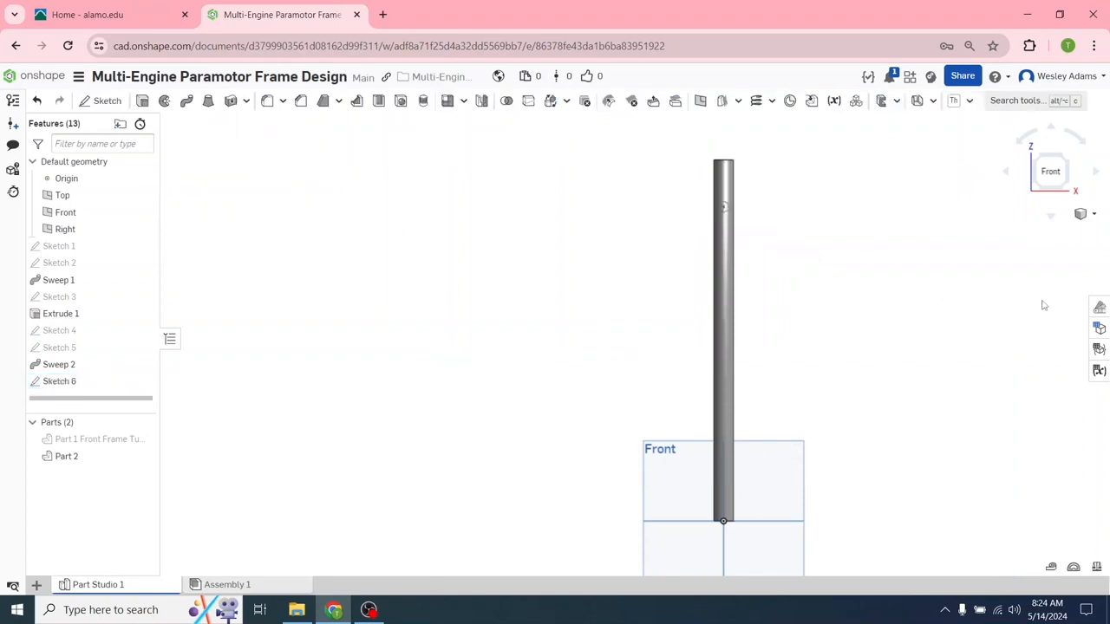
- Extrude both circles of the latest sketch as a symmetric 1 in removal, cutting the two holes through the second tube
{"action": "left_click", "coordinate": [1037, 160]}
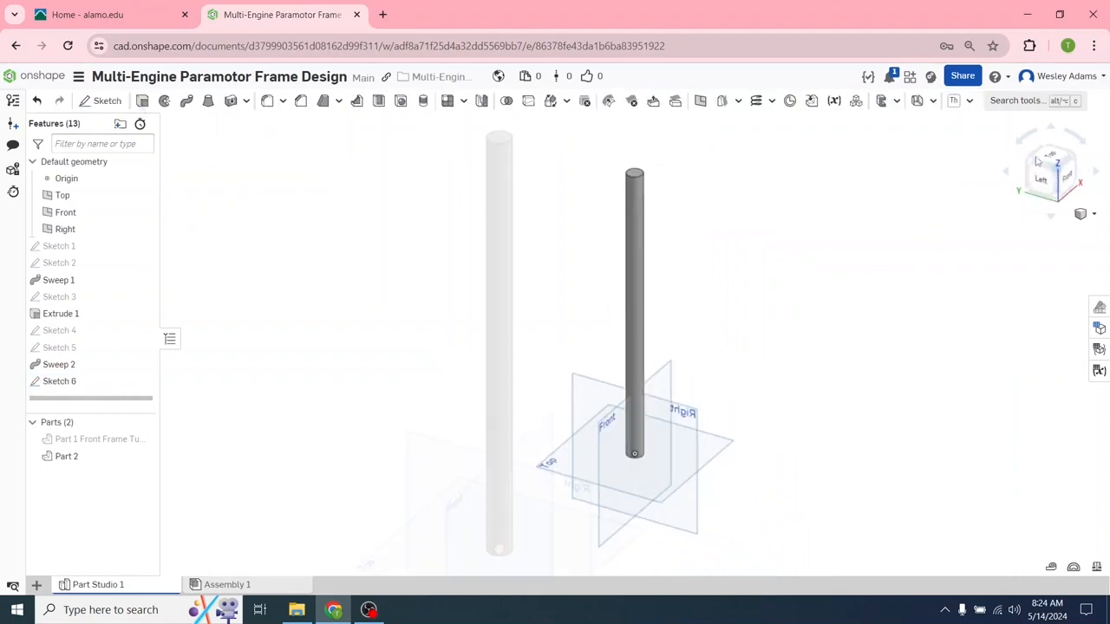
{"action": "left_click", "coordinate": [143, 102]}
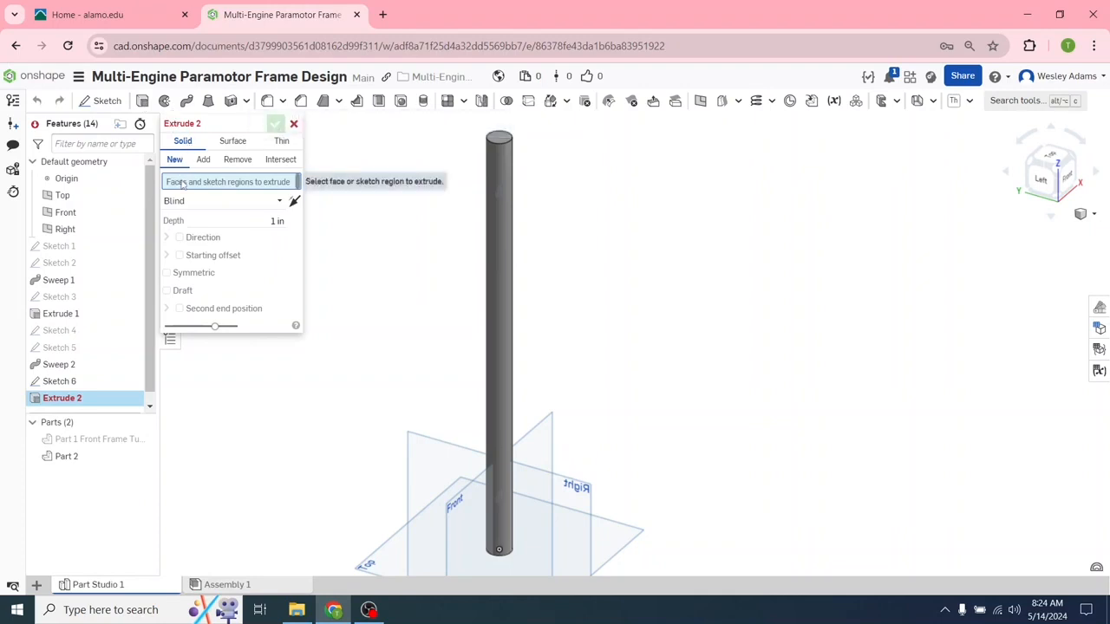
{"action": "left_click", "coordinate": [55, 389]}
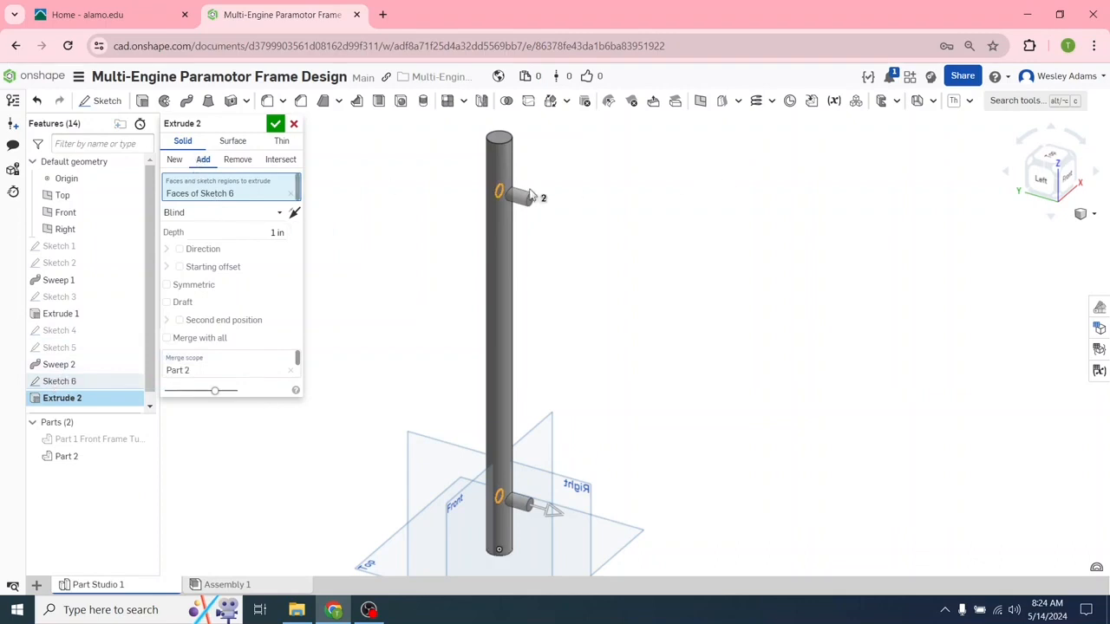
{"action": "left_click", "coordinate": [233, 163]}
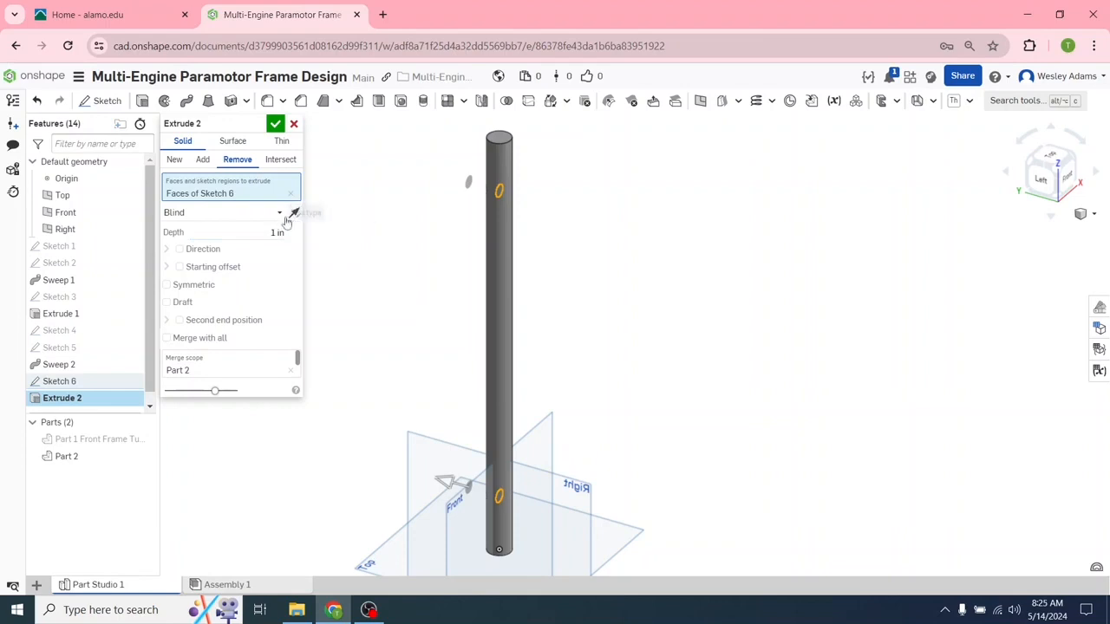
{"action": "left_click", "coordinate": [168, 285]}
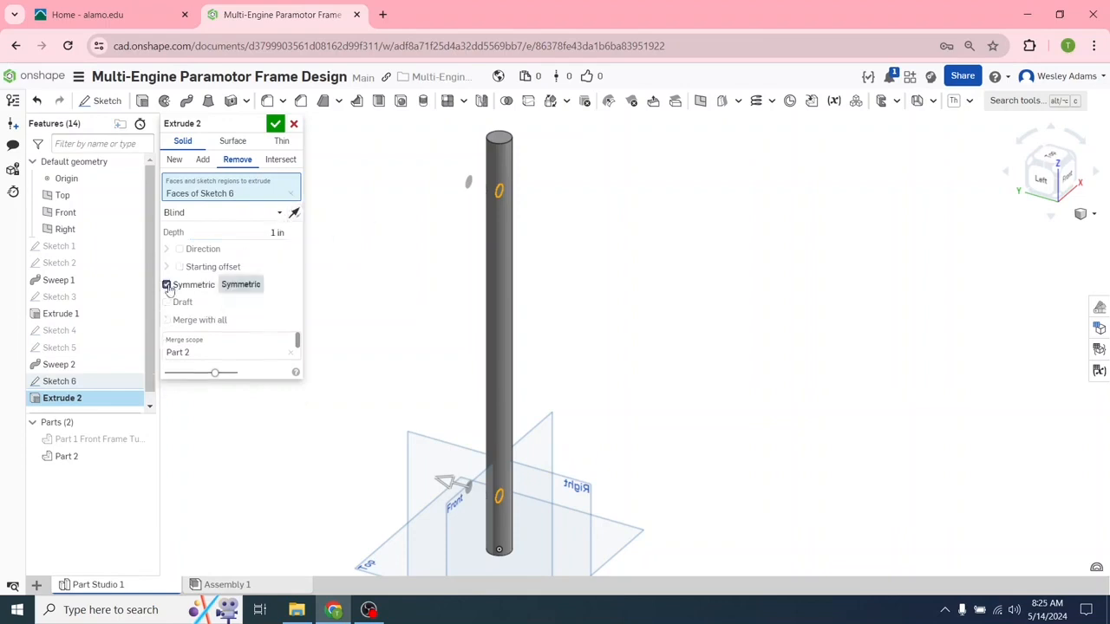
- Rename the drilled second tube as "Part 2 Motor Mount Tube"
{"action": "right_click", "coordinate": [110, 454]}
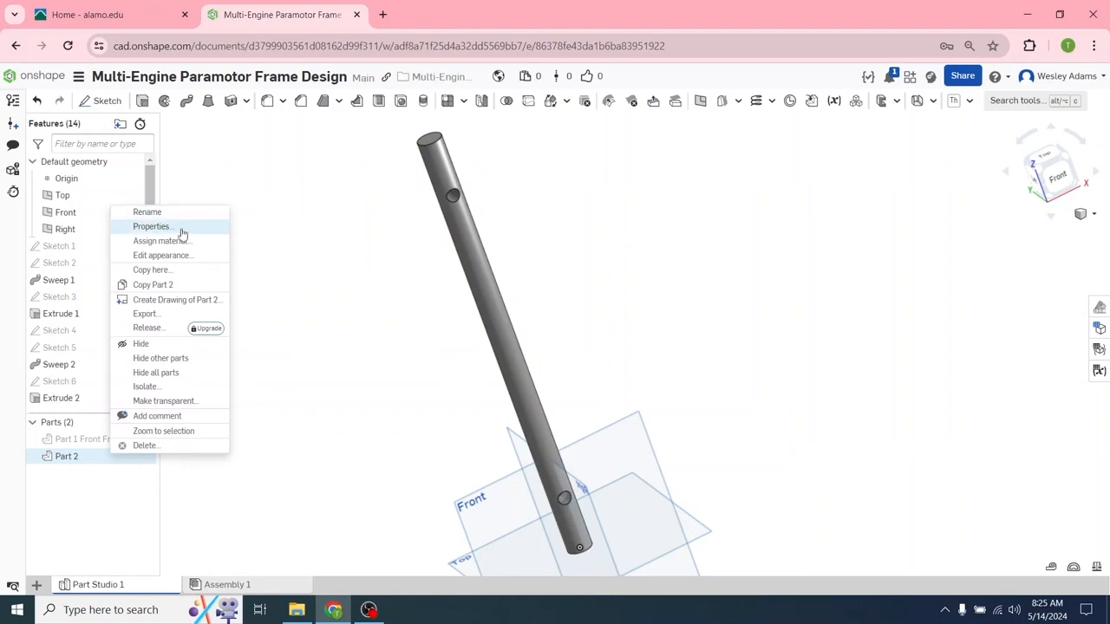
{"action": "left_click", "coordinate": [176, 212]}
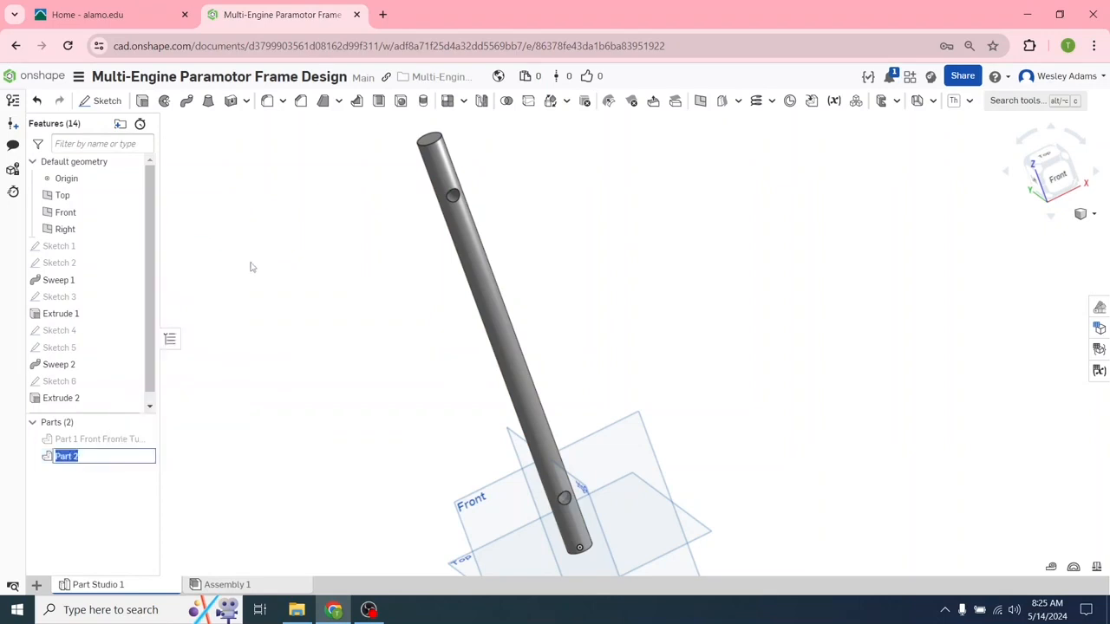
{"action": "left_click", "coordinate": [87, 456]}
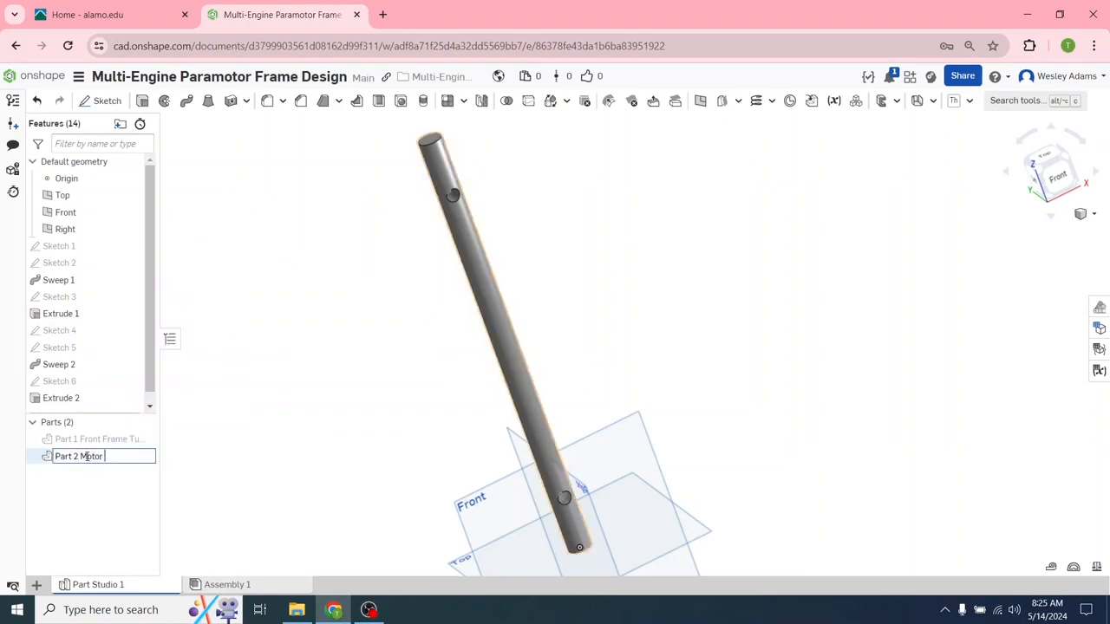
{"action": "type", "text": "Motor Mount Tube"}
{"action": "key", "text": "Return"}
- Change the motor mount tube's appearance to a lighter palette colour
{"action": "right_click", "coordinate": [109, 458]}
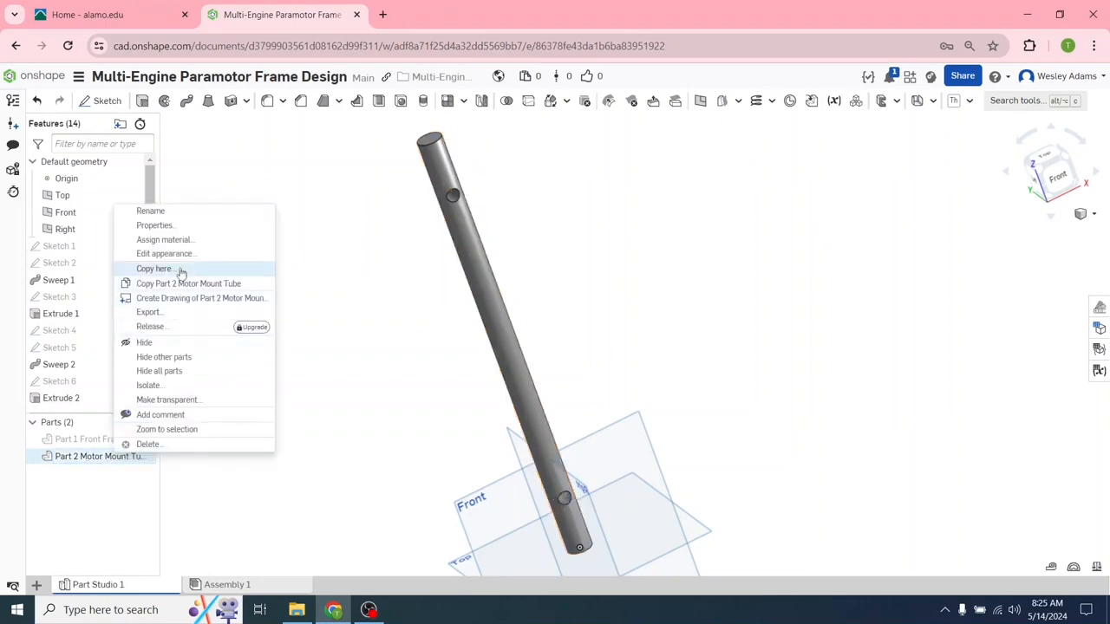
{"action": "left_click", "coordinate": [163, 255]}
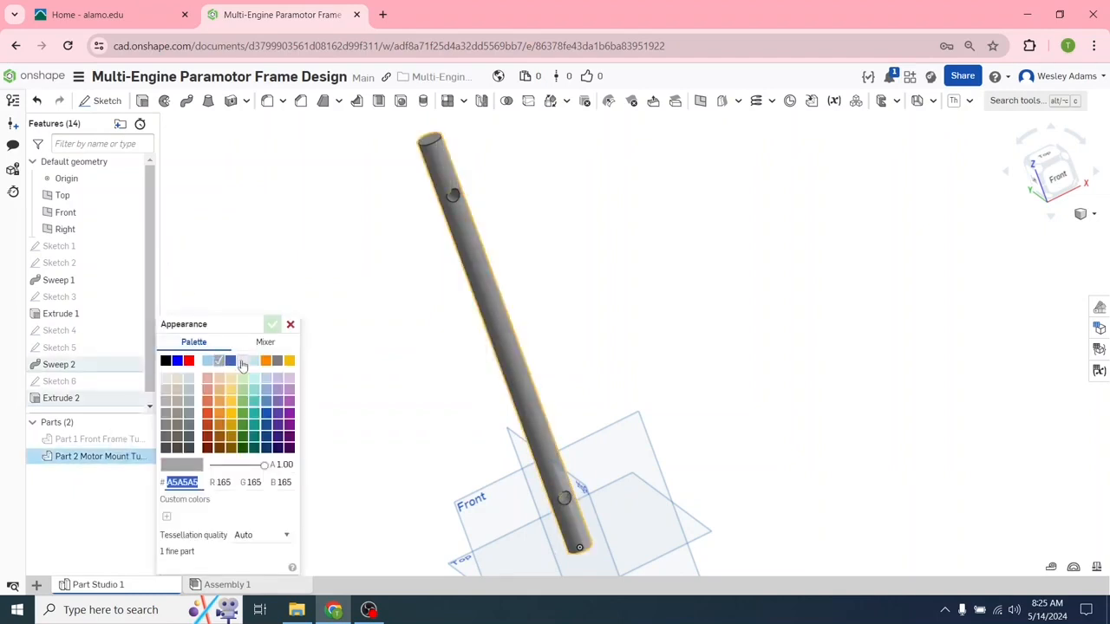
{"action": "left_click", "coordinate": [274, 324]}
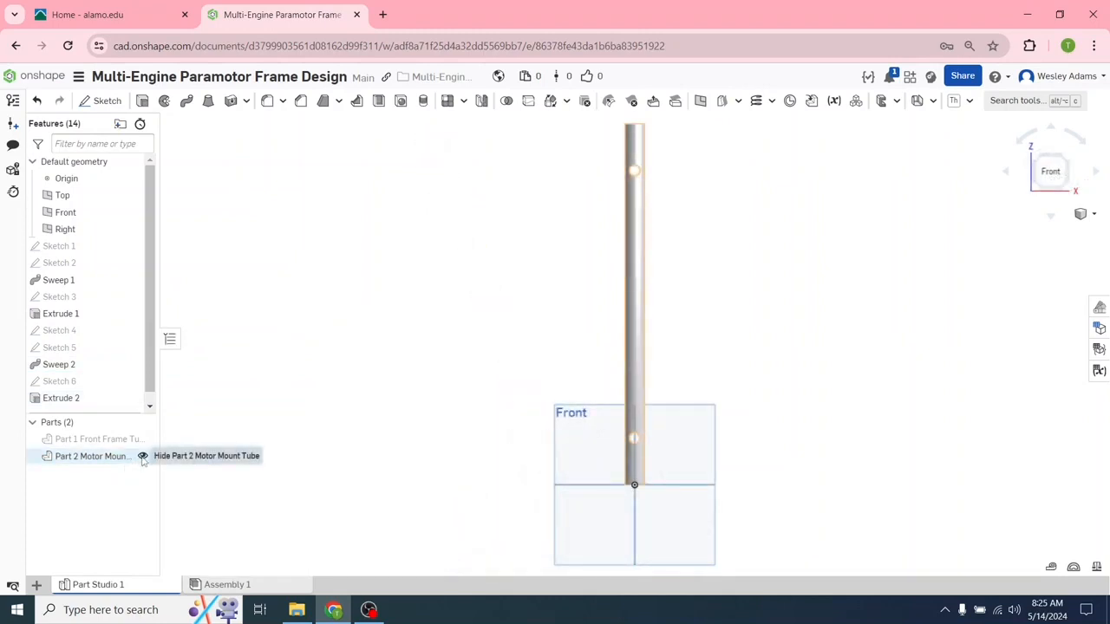
- Hide the motor mount tube and sketch a circle about 0.92 in in diameter on the Top plane, centred on the origin
{"action": "key", "text": "shift+5"}
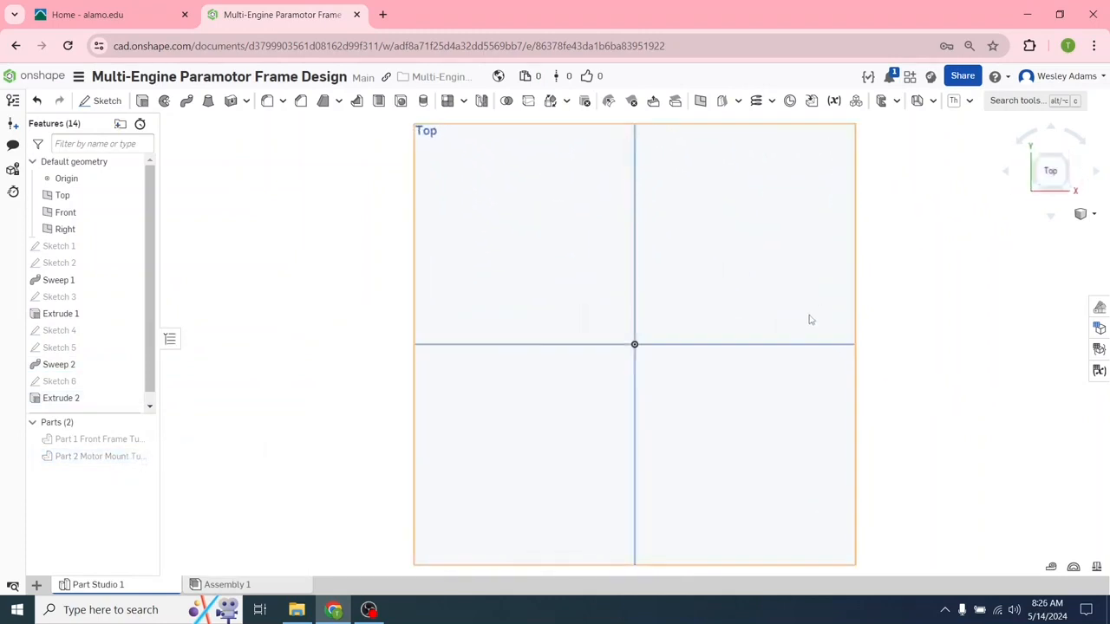
{"action": "scroll", "coordinate": [314, 272], "scroll_direction": "down", "scroll_amount": 2}
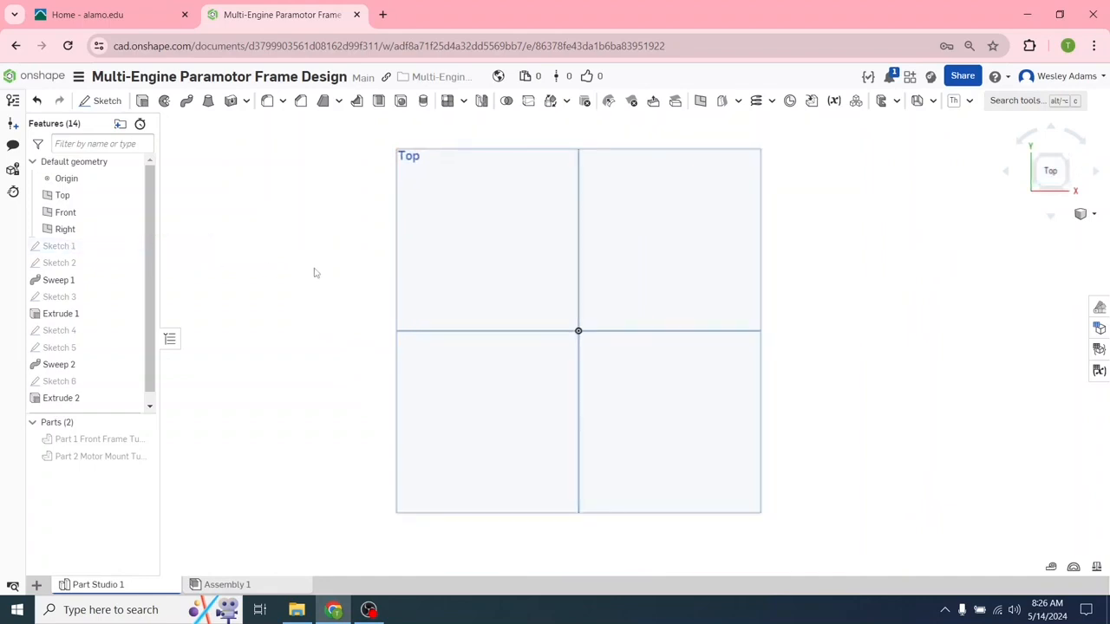
{"action": "left_click", "coordinate": [102, 100]}
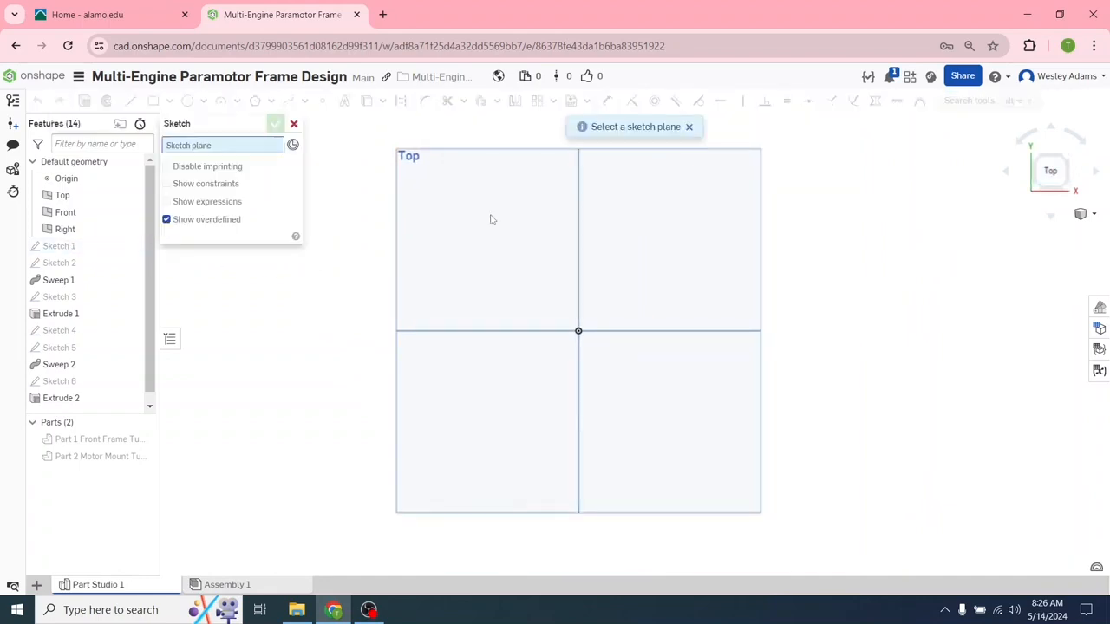
{"action": "left_click", "coordinate": [460, 177]}
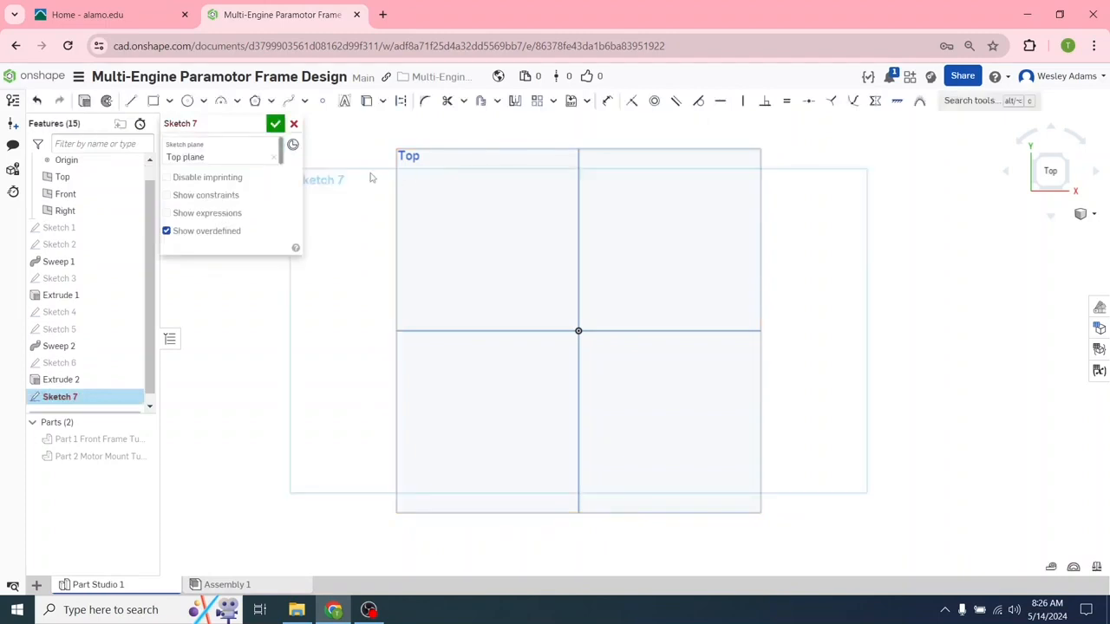
{"action": "left_click", "coordinate": [187, 100]}
{"action": "left_click", "coordinate": [579, 331]}
{"action": "left_click", "coordinate": [606, 337]}
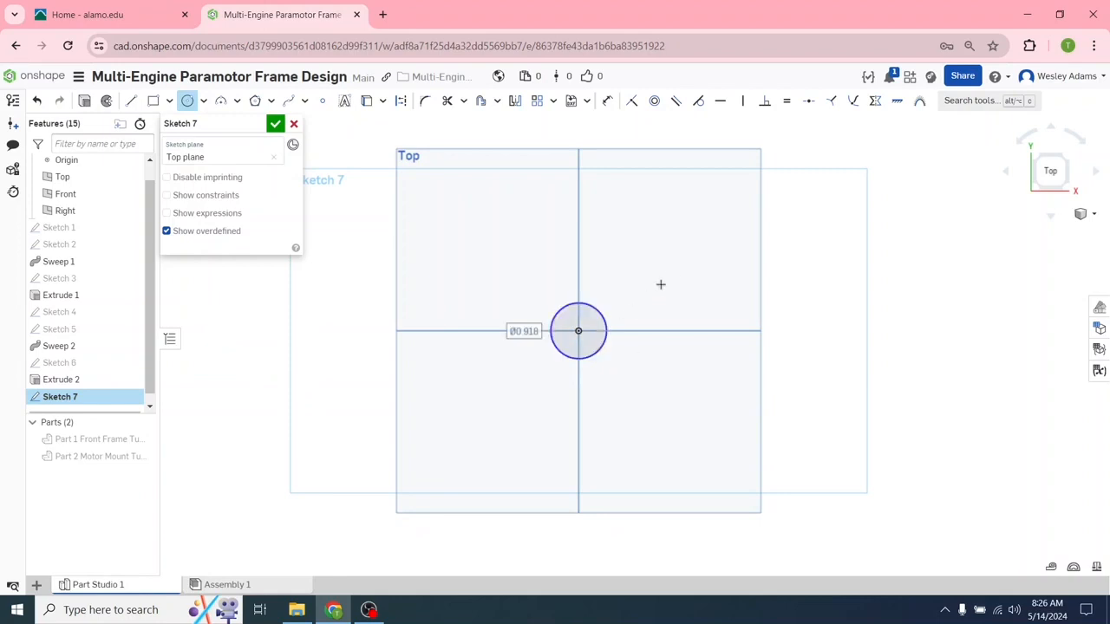
{"action": "key", "text": "Escape"}
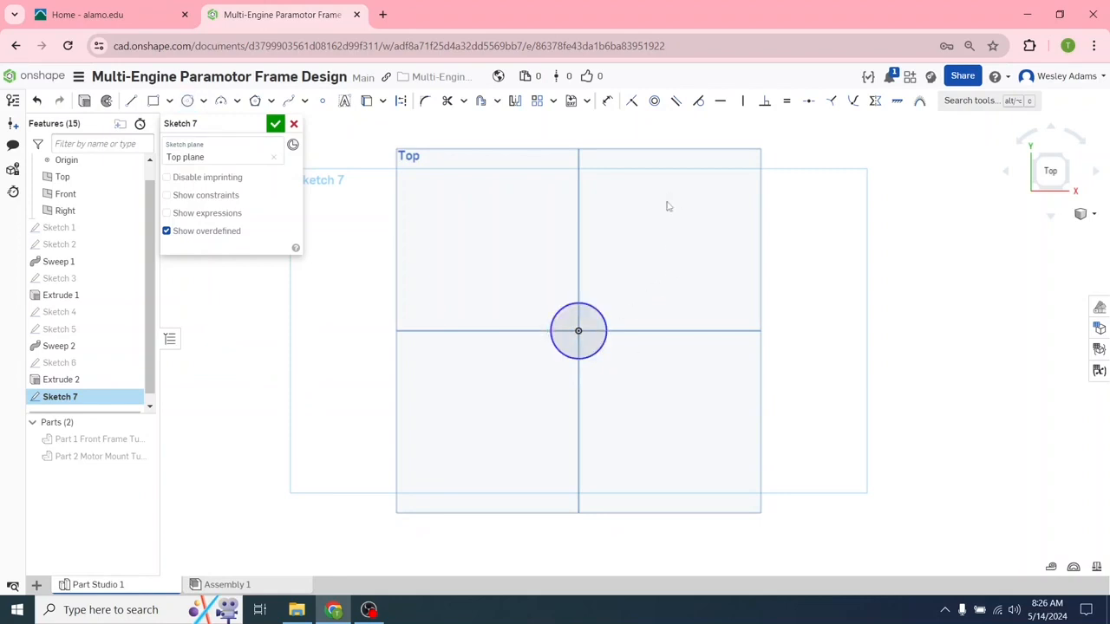
- Dimension the circle's diameter as 0.73 in and finish the sketch
{"action": "left_click", "coordinate": [606, 100]}
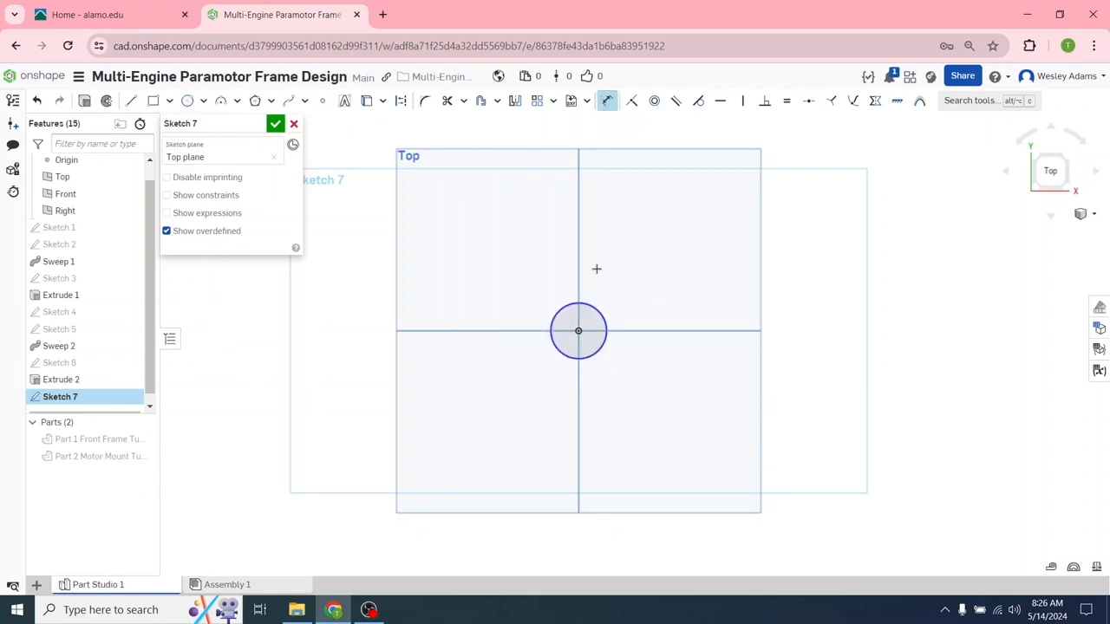
{"action": "left_click", "coordinate": [598, 323]}
{"action": "left_click", "coordinate": [690, 291]}
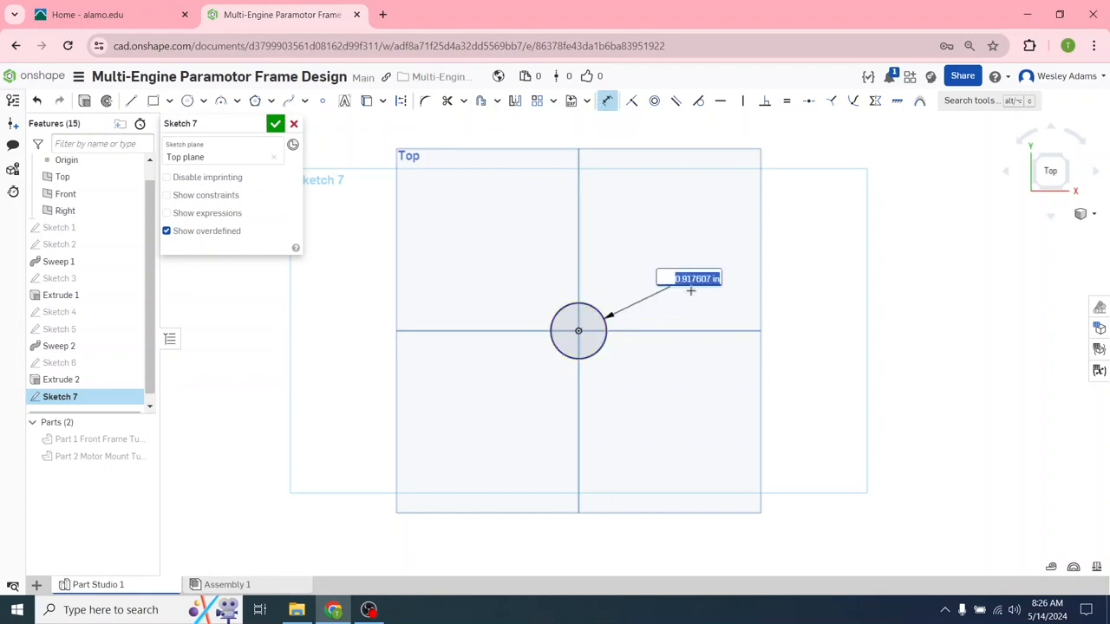
{"action": "key", "text": "BackSpace"}
{"action": "type", "text": "0.73"}
{"action": "key", "text": "Return"}
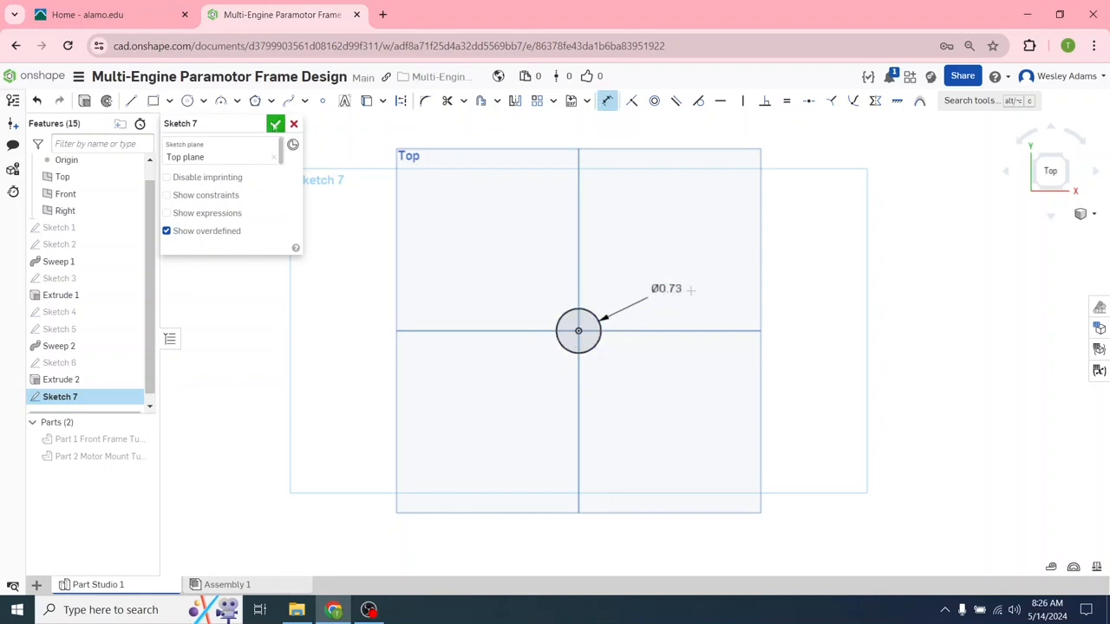
{"action": "left_click", "coordinate": [275, 125]}
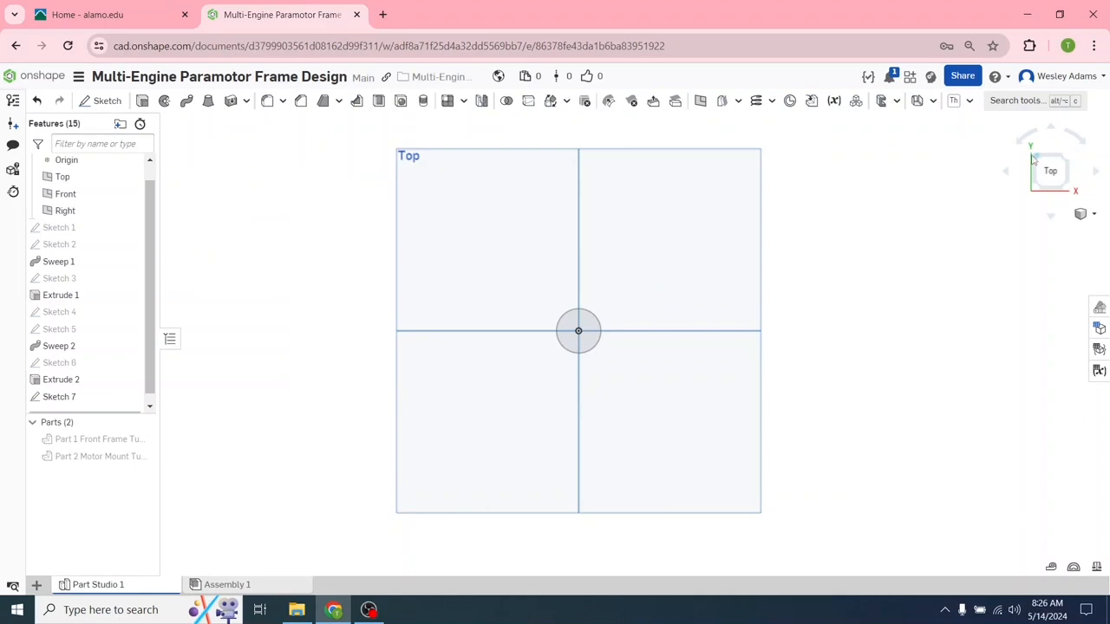
- Start a sketch on the Front plane and draw a vertical line about 2.64 in long upward from the origin
{"action": "left_click", "coordinate": [1032, 158]}
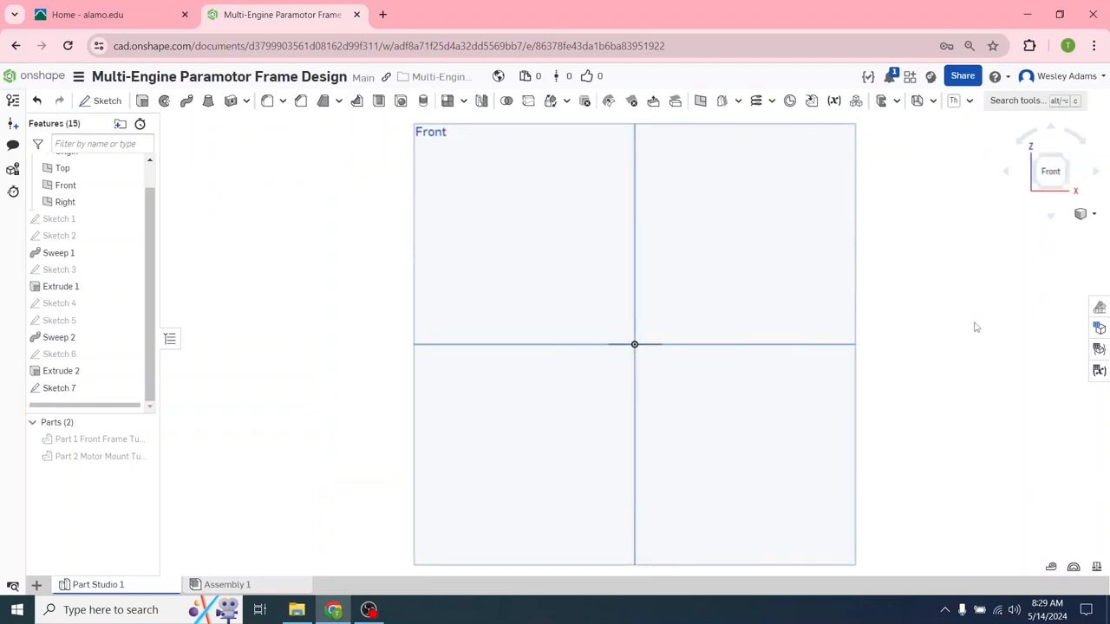
{"action": "scroll", "coordinate": [975, 326], "scroll_direction": "down", "scroll_amount": 4}
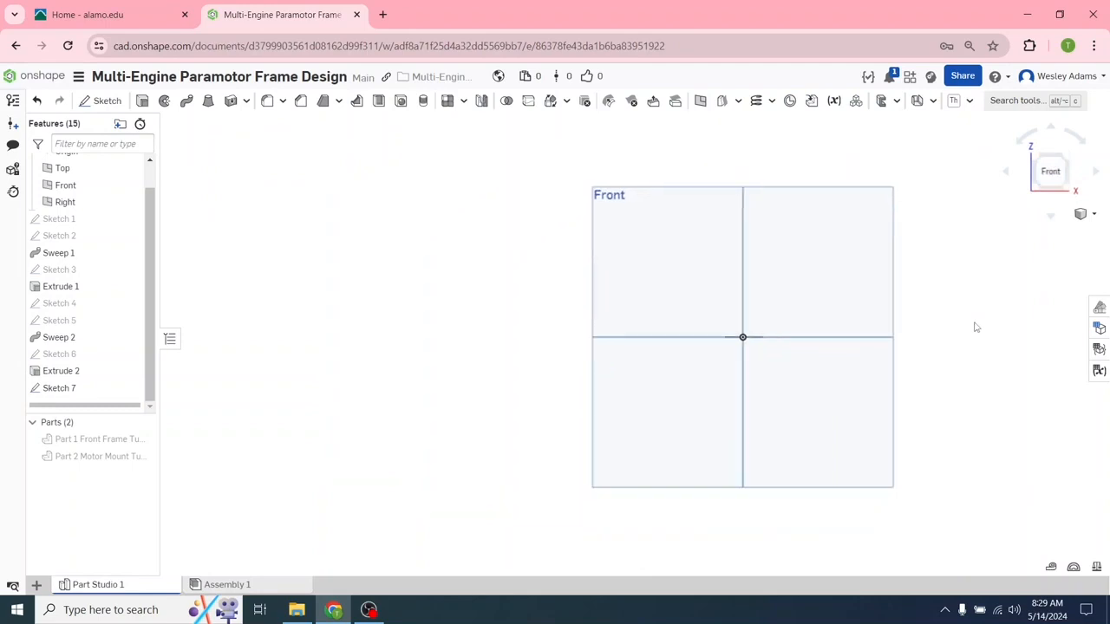
{"action": "middle_click_drag", "start_coordinate": [973, 324], "coordinate": [725, 495]}
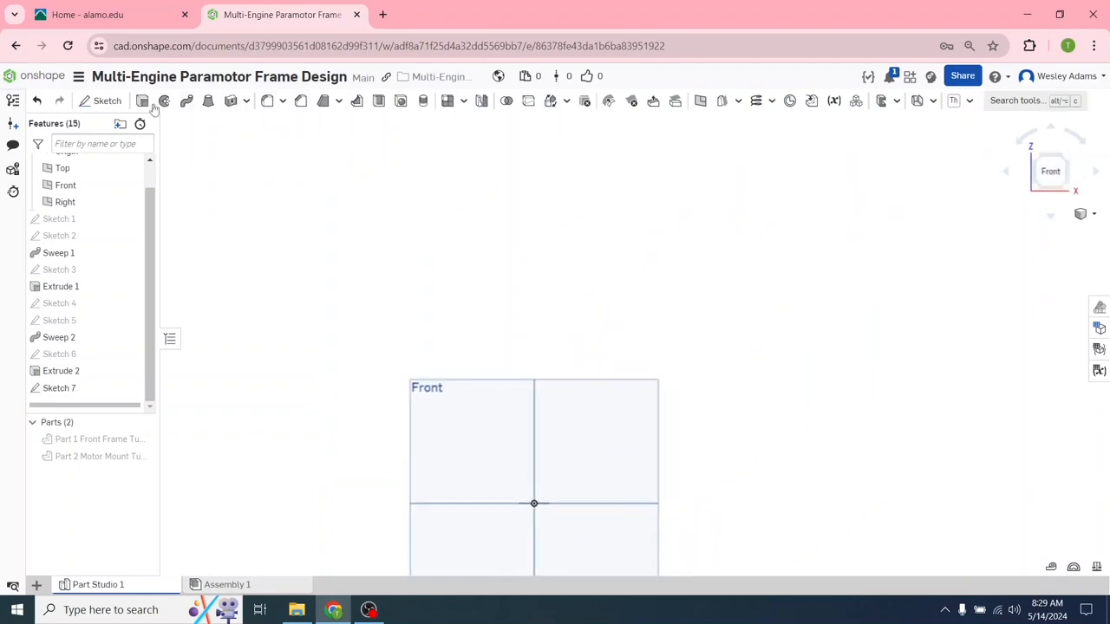
{"action": "left_click", "coordinate": [100, 101]}
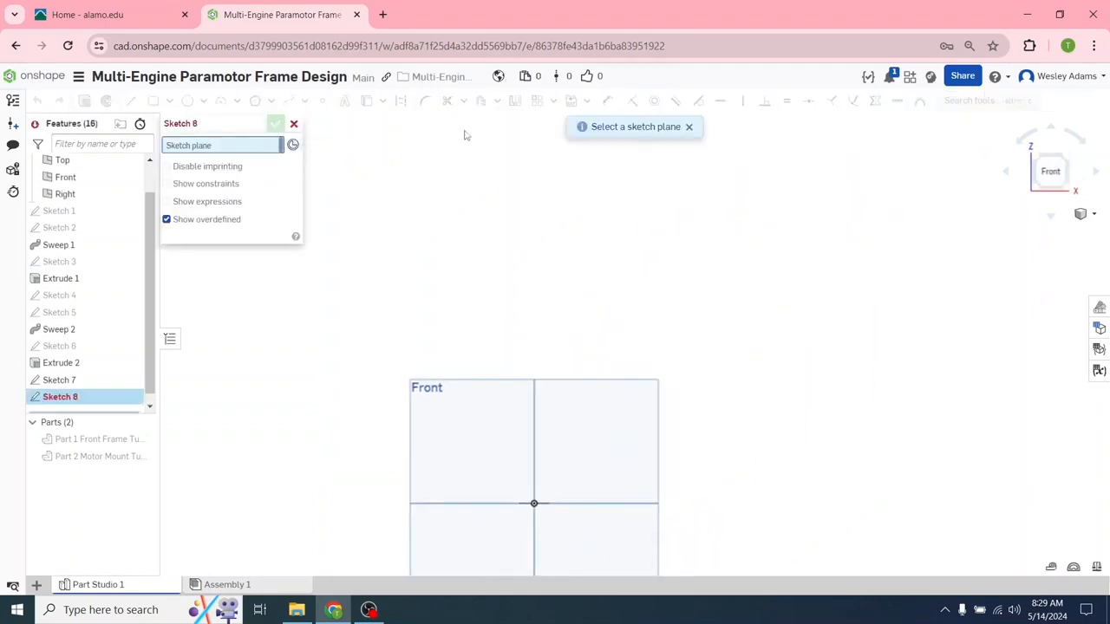
{"action": "left_click", "coordinate": [440, 411]}
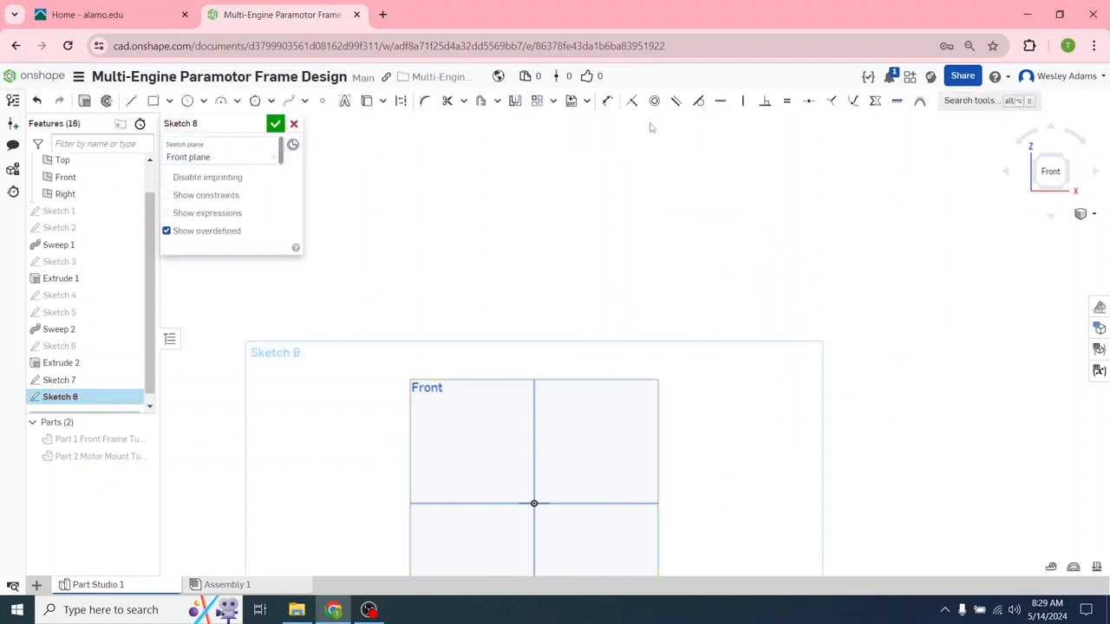
{"action": "left_click", "coordinate": [131, 101]}
{"action": "left_click", "coordinate": [534, 503]}
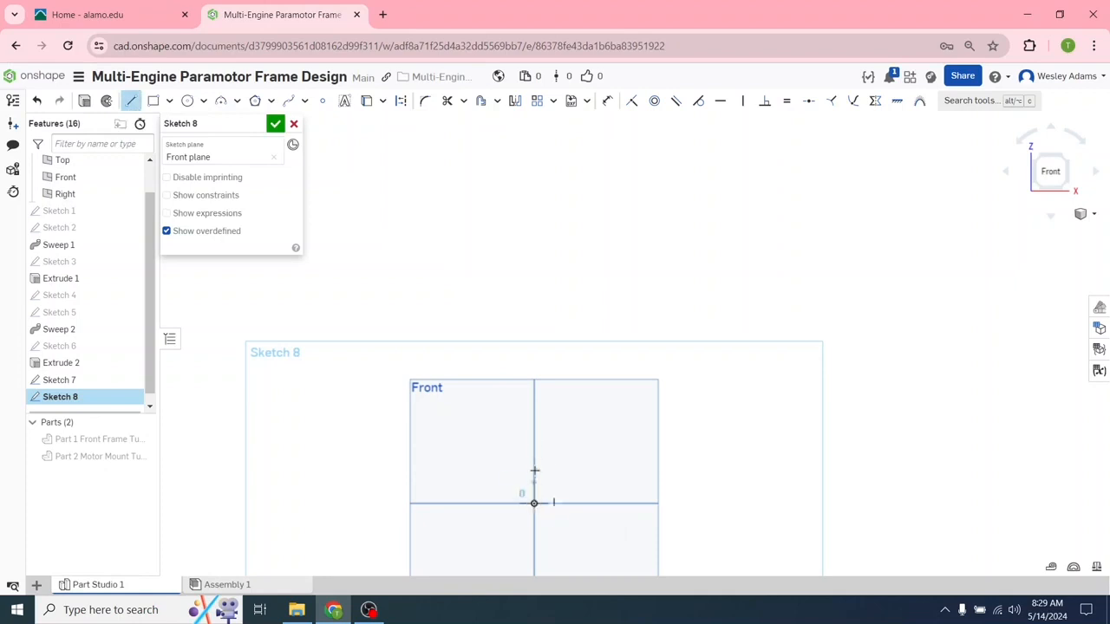
{"action": "left_click", "coordinate": [534, 394]}
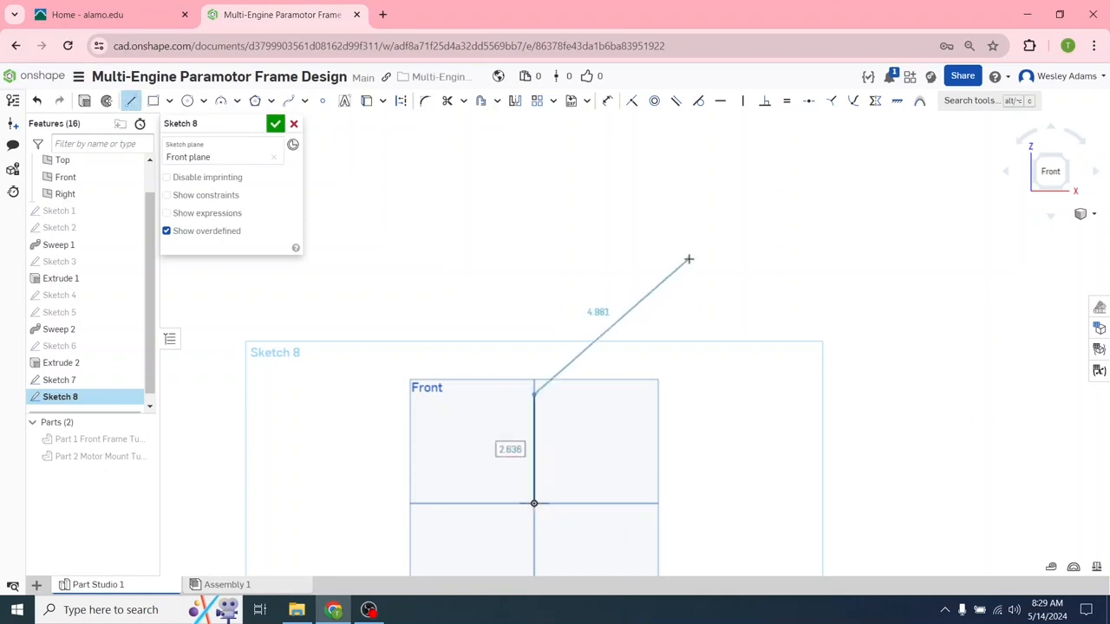
{"action": "key", "text": "Escape"}
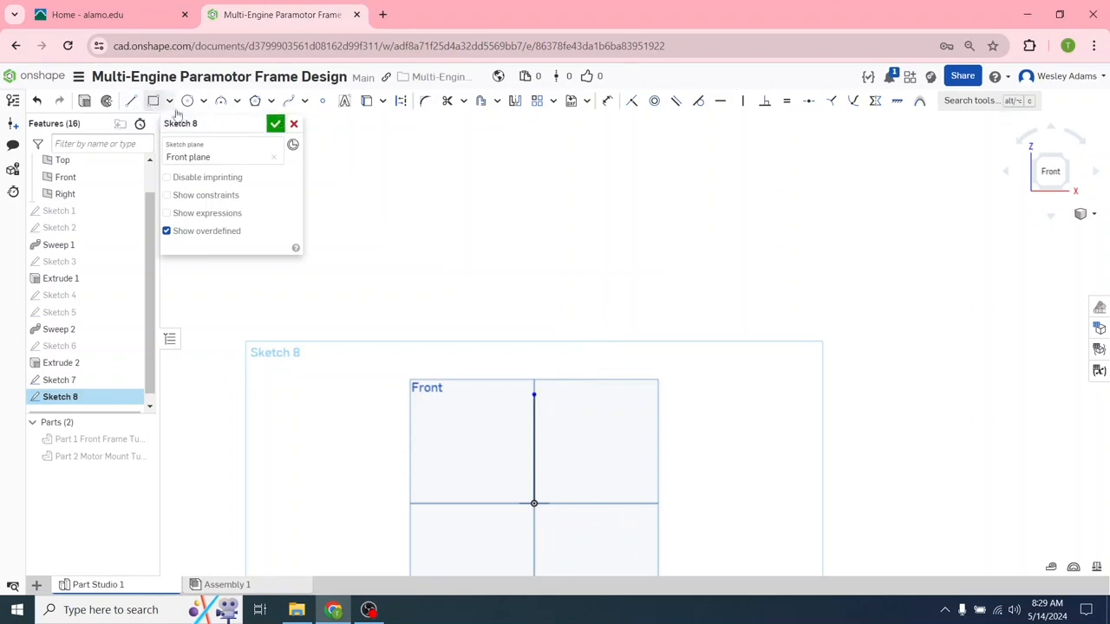
- Dimension the vertical line's length as 13.5 in
{"action": "left_click", "coordinate": [607, 101]}
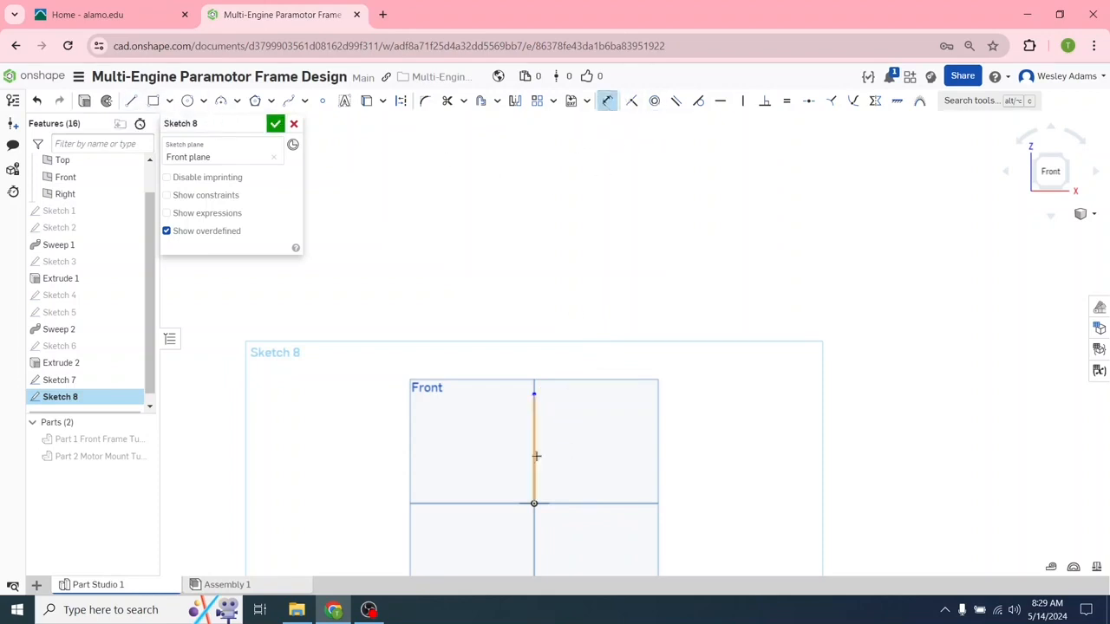
{"action": "left_click", "coordinate": [536, 456]}
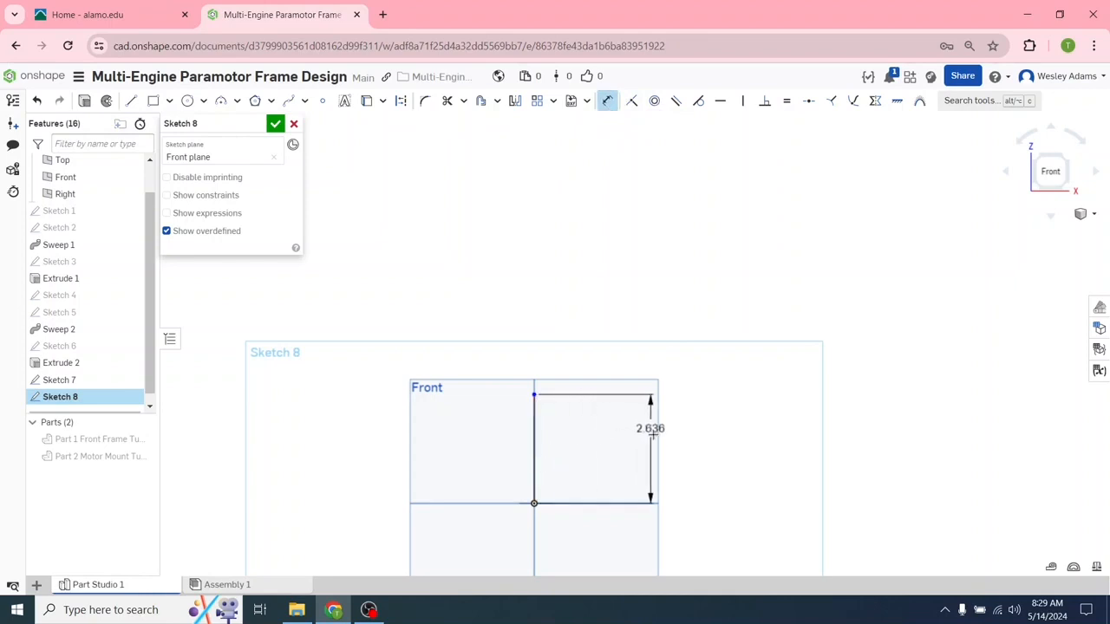
{"action": "left_click", "coordinate": [656, 445]}
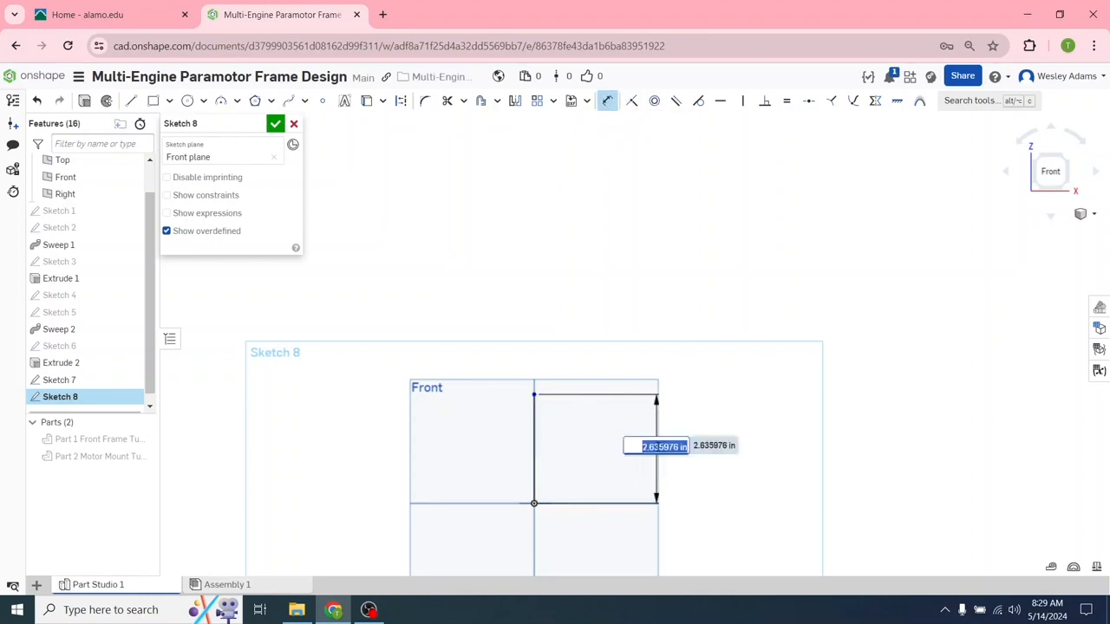
{"action": "type", "text": "13.5"}
{"action": "key", "text": "Return"}
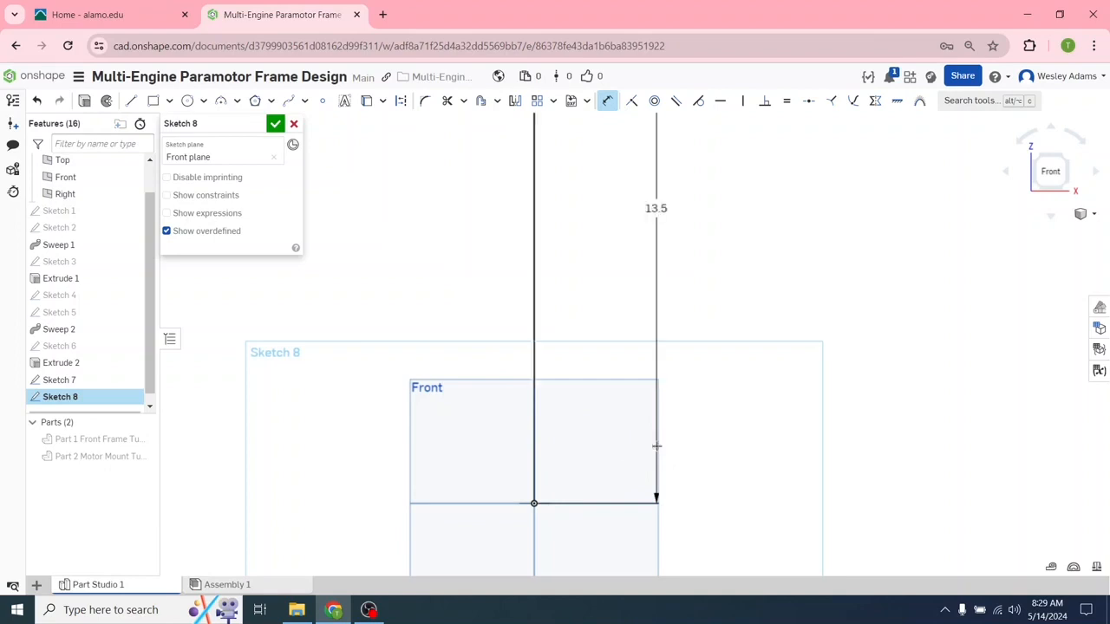
{"action": "scroll", "coordinate": [763, 286], "scroll_direction": "down", "scroll_amount": 5}
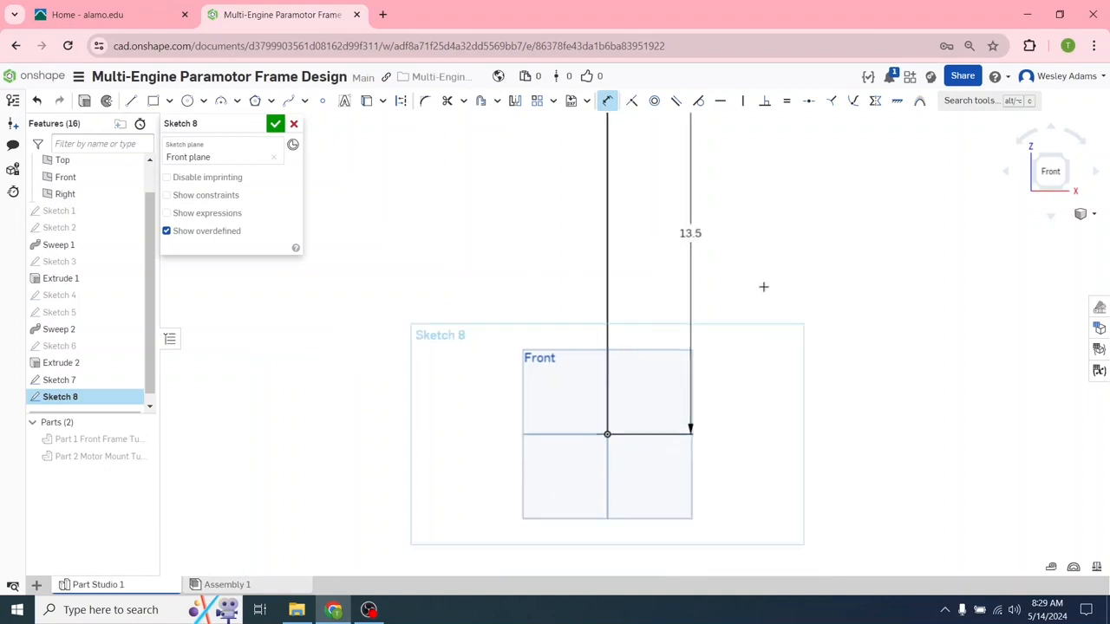
{"action": "middle_click_drag", "start_coordinate": [807, 284], "coordinate": [676, 313]}
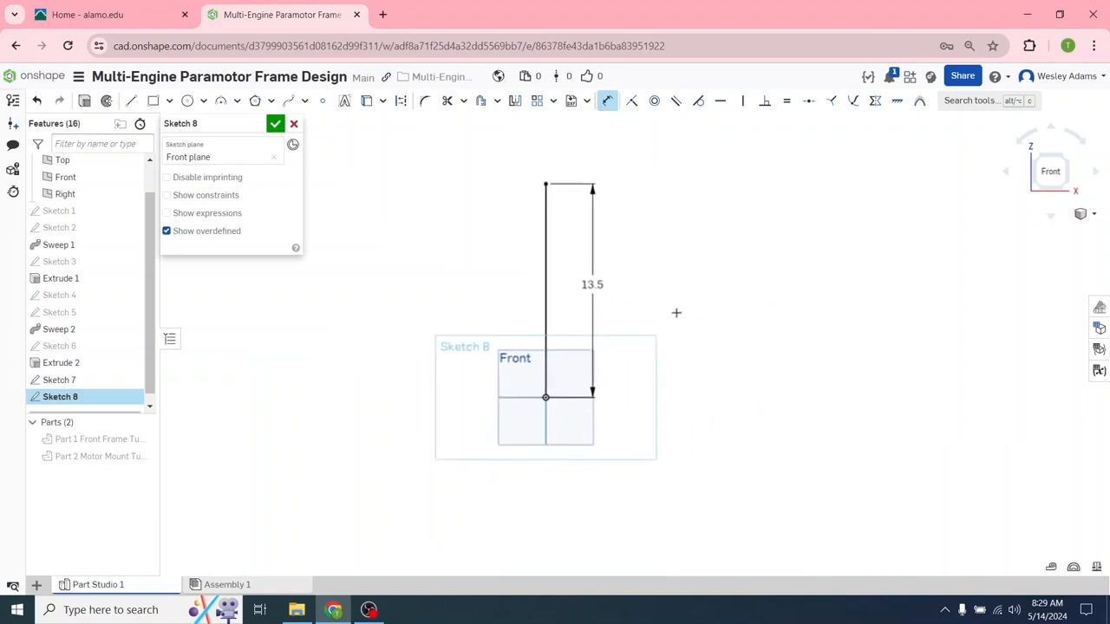
- Finish the line sketch and sweep the 0.73 in circle along the 13.5 in vertical line as a new solid
{"action": "left_click", "coordinate": [1034, 158]}
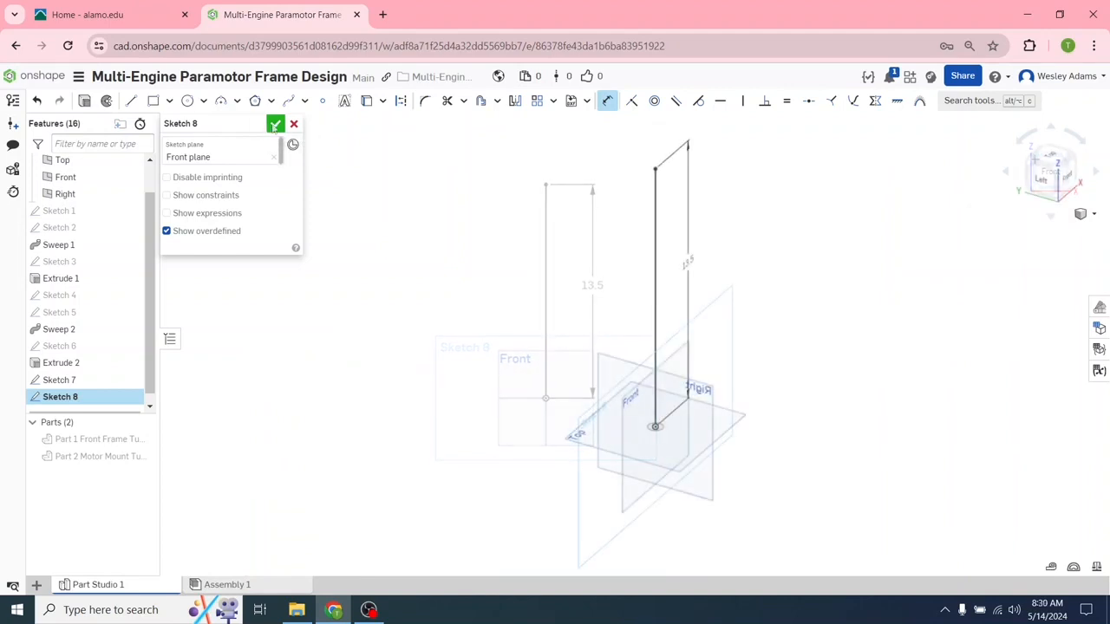
{"action": "left_click", "coordinate": [274, 125]}
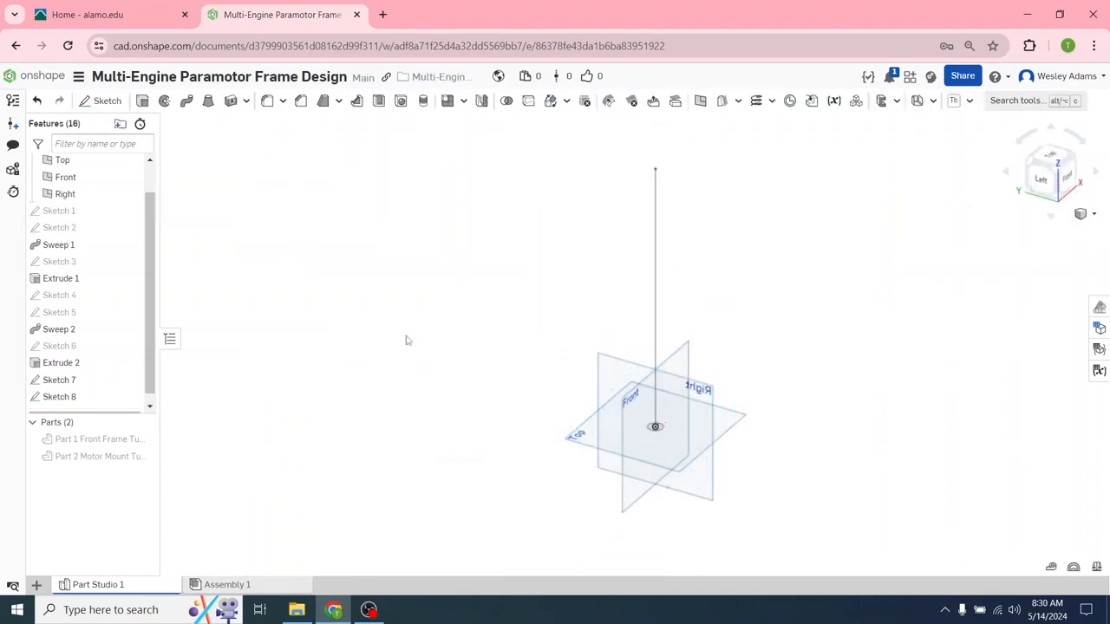
{"action": "left_click", "coordinate": [187, 102]}
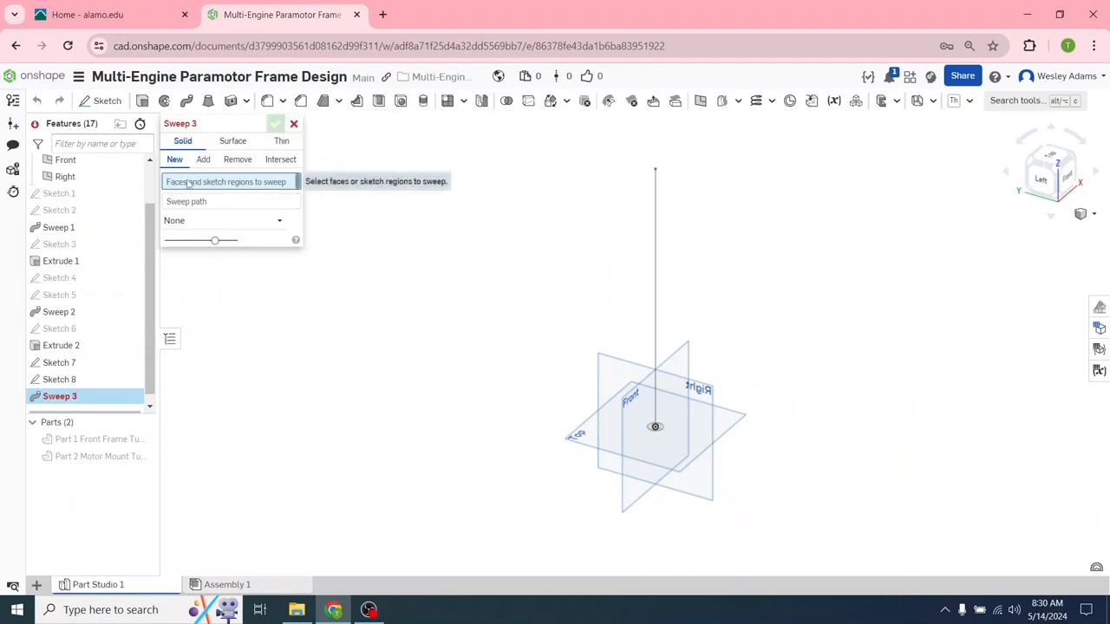
{"action": "left_click", "coordinate": [661, 429]}
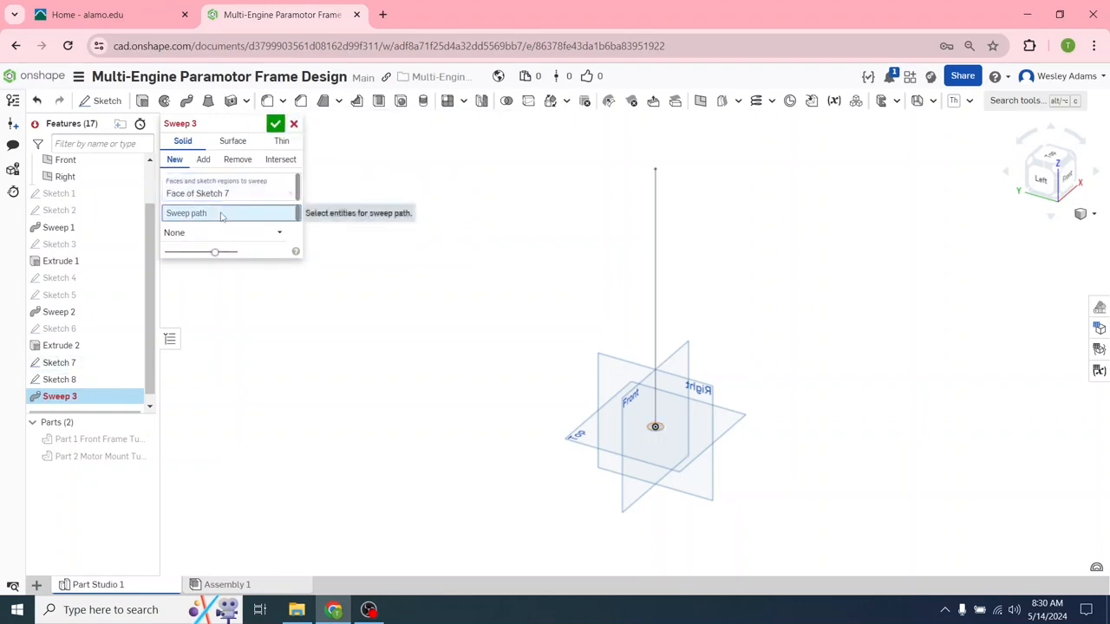
{"action": "left_click", "coordinate": [656, 284]}
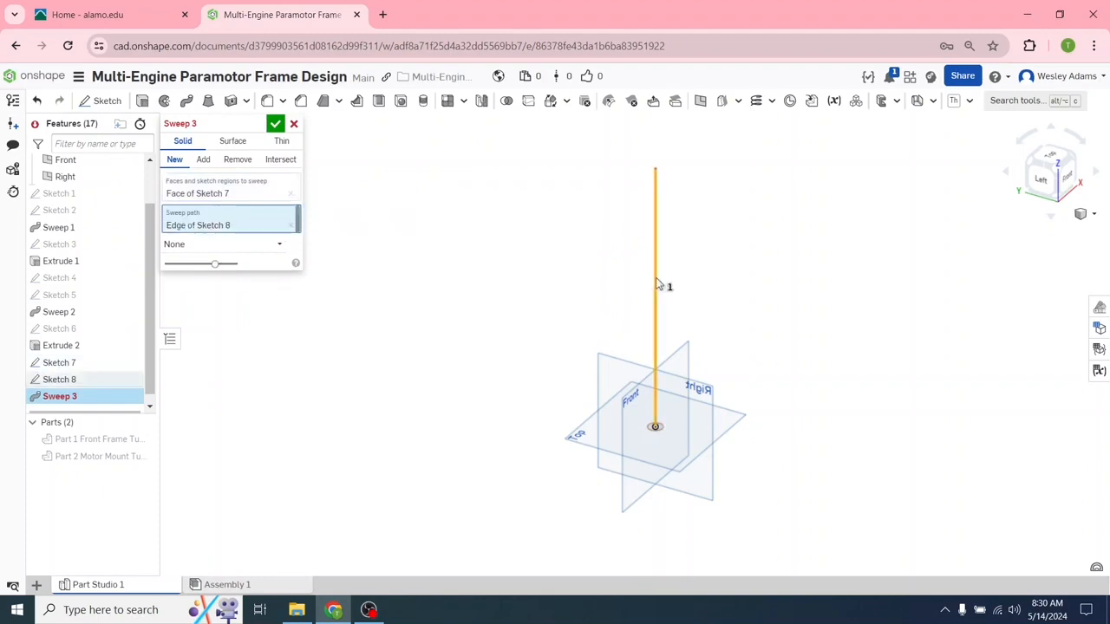
{"action": "left_click", "coordinate": [275, 126]}
- Rename the newly swept tube part as Part 3 Support Tube
{"action": "left_click", "coordinate": [1071, 180]}
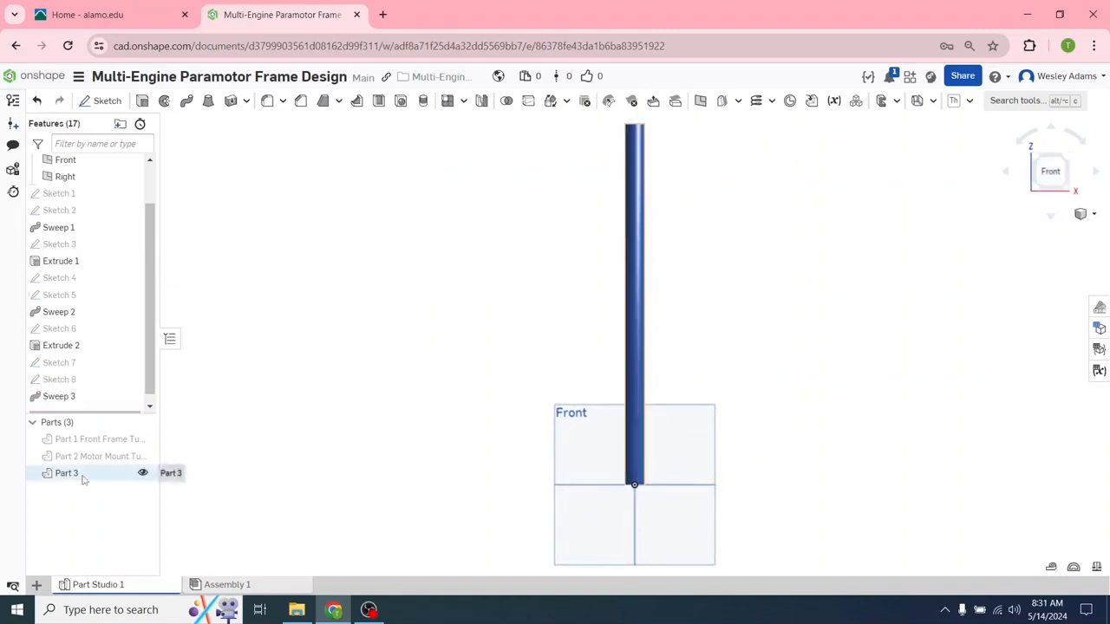
{"action": "right_click", "coordinate": [83, 479]}
{"action": "left_click", "coordinate": [126, 230]}
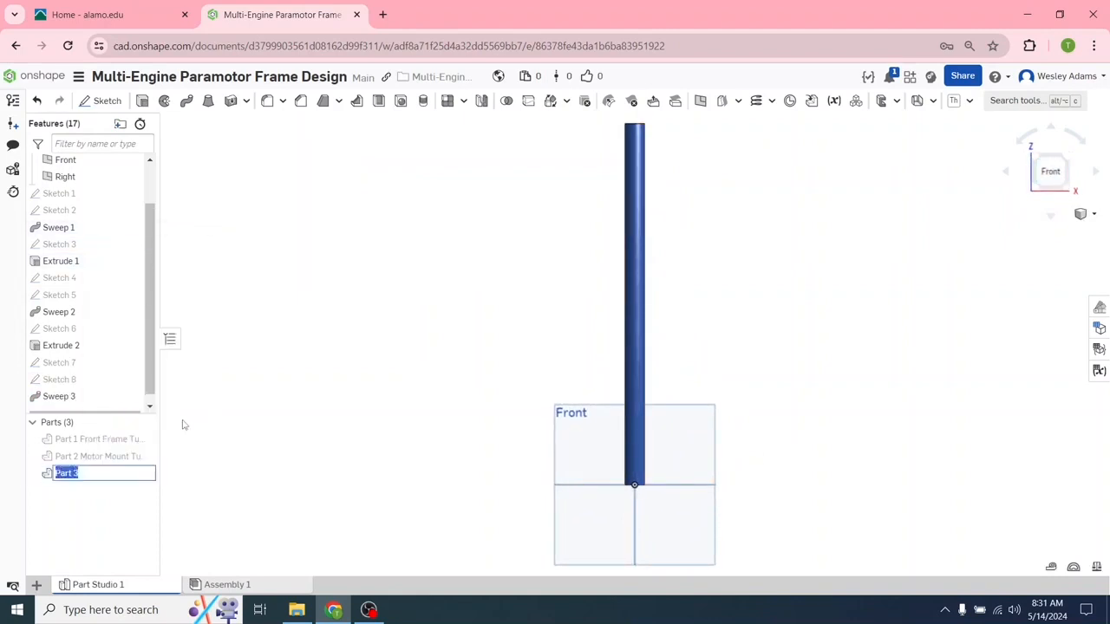
{"action": "left_click", "coordinate": [86, 472]}
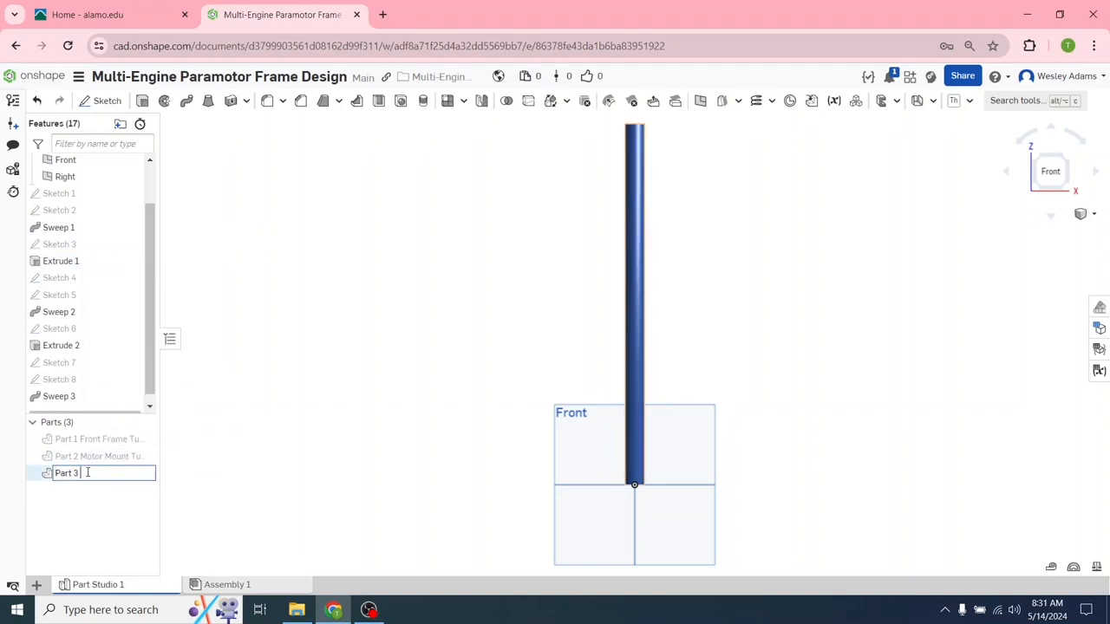
{"action": "type", "text": "Support Tube"}
{"action": "key", "text": "Return"}
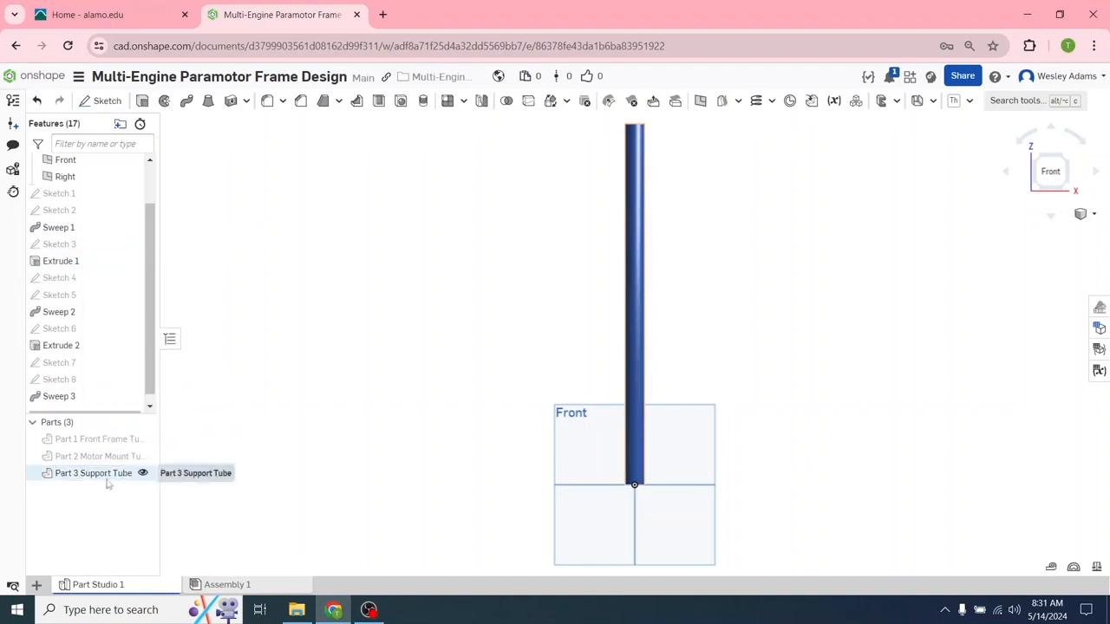
- Set the support tube's appearance to the light grey colour #EAEAEA
{"action": "right_click", "coordinate": [98, 477]}
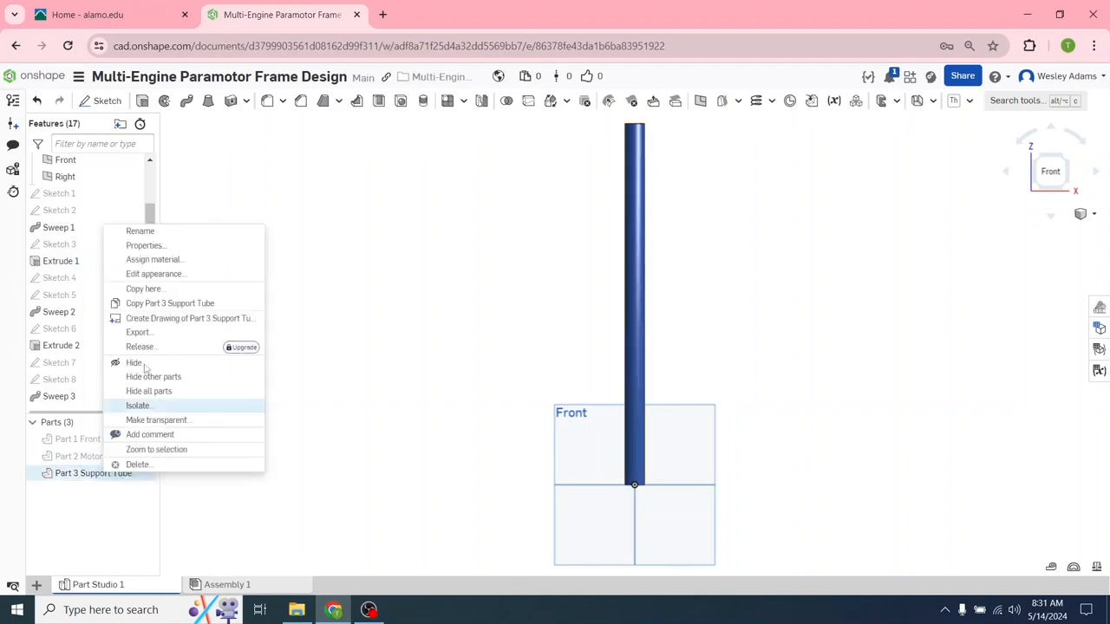
{"action": "left_click", "coordinate": [167, 274]}
{"action": "left_click", "coordinate": [247, 363]}
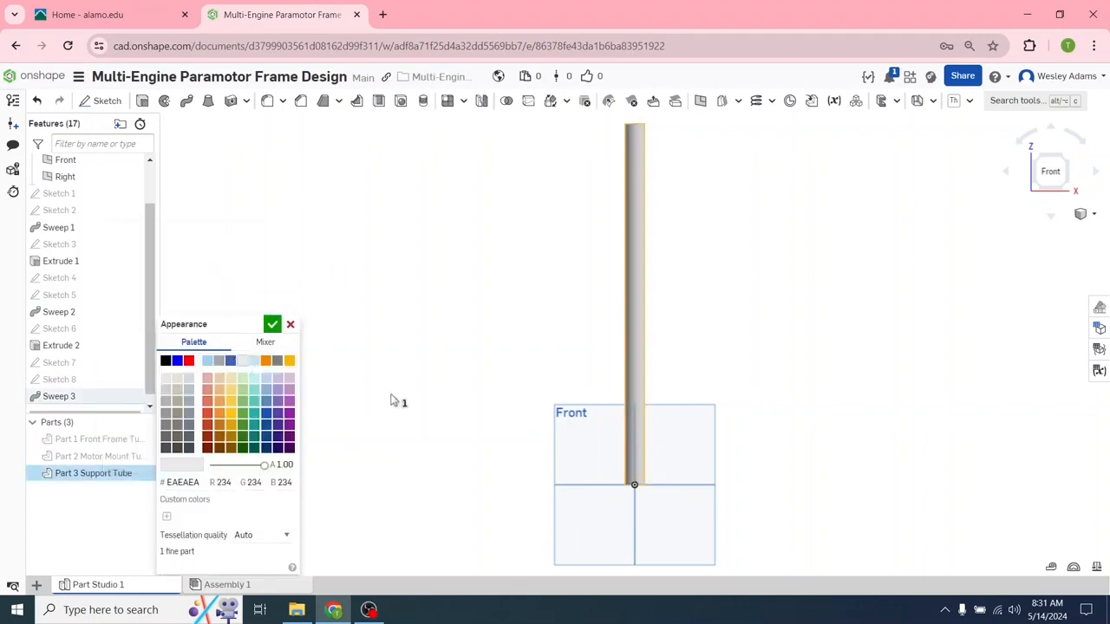
{"action": "left_click", "coordinate": [272, 325]}
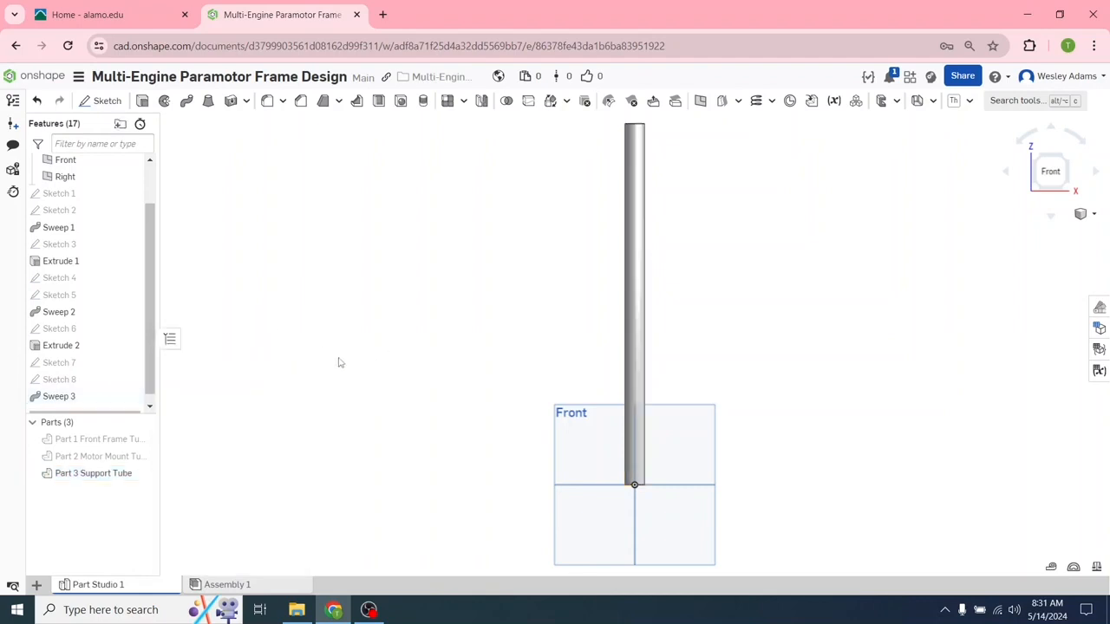
{"action": "key", "text": "shift+7"}
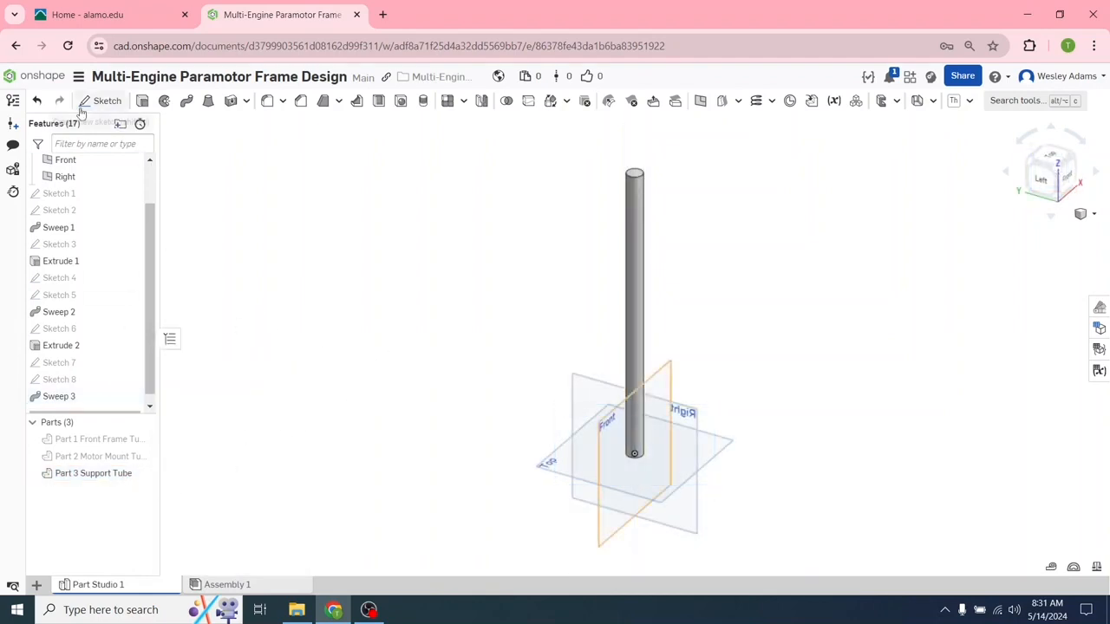